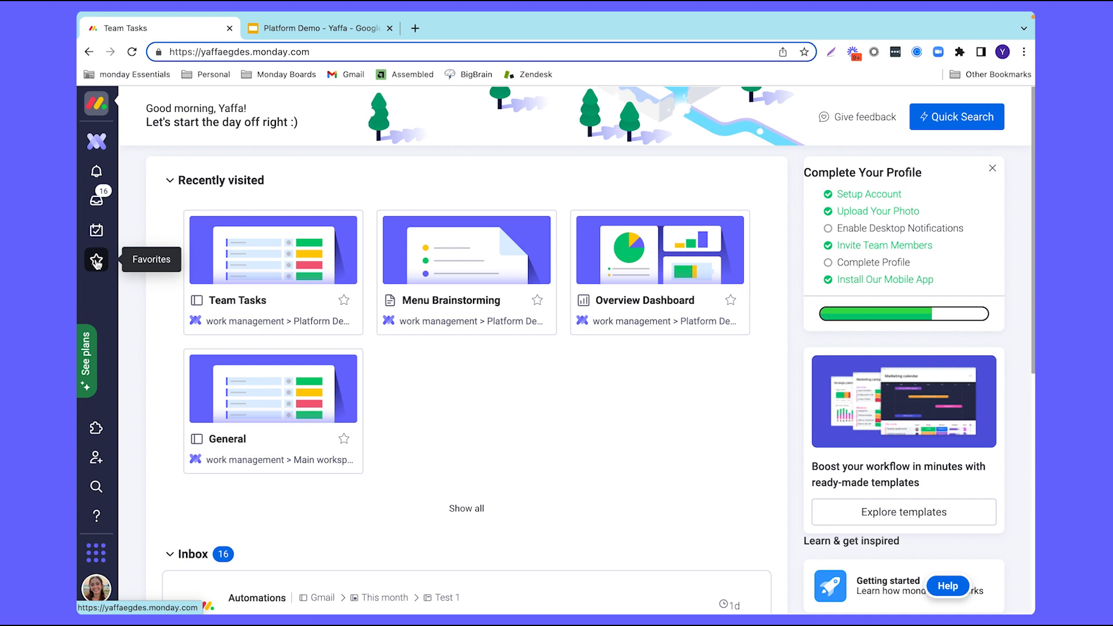
- Browse the recommended board templates in the template center from the Platform Demo workspace, then close it
left_click(98, 157)
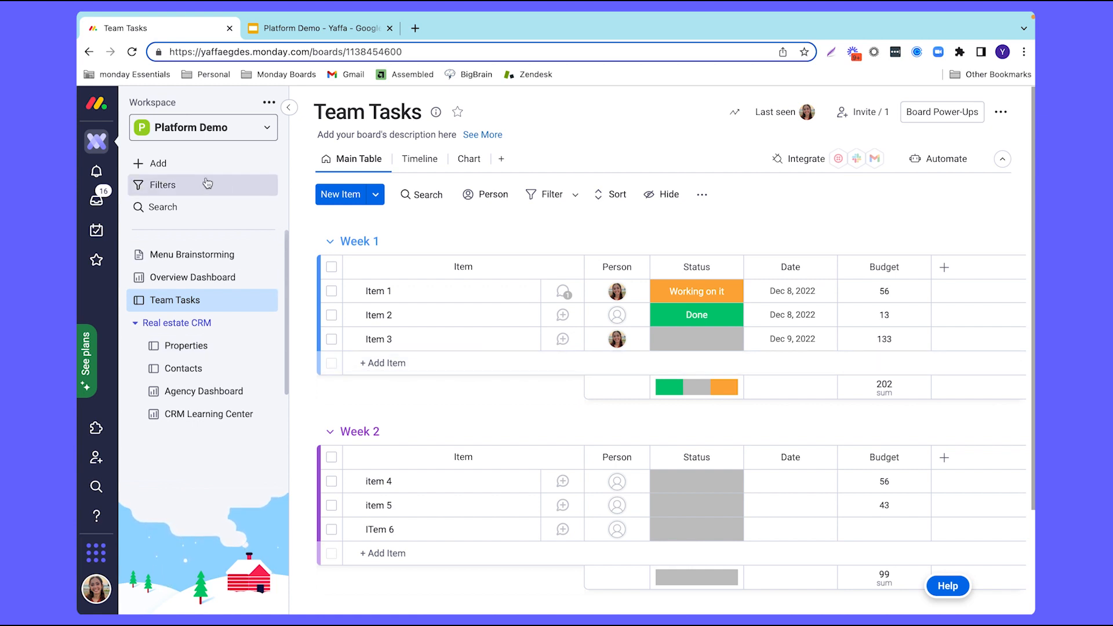
left_click(178, 169)
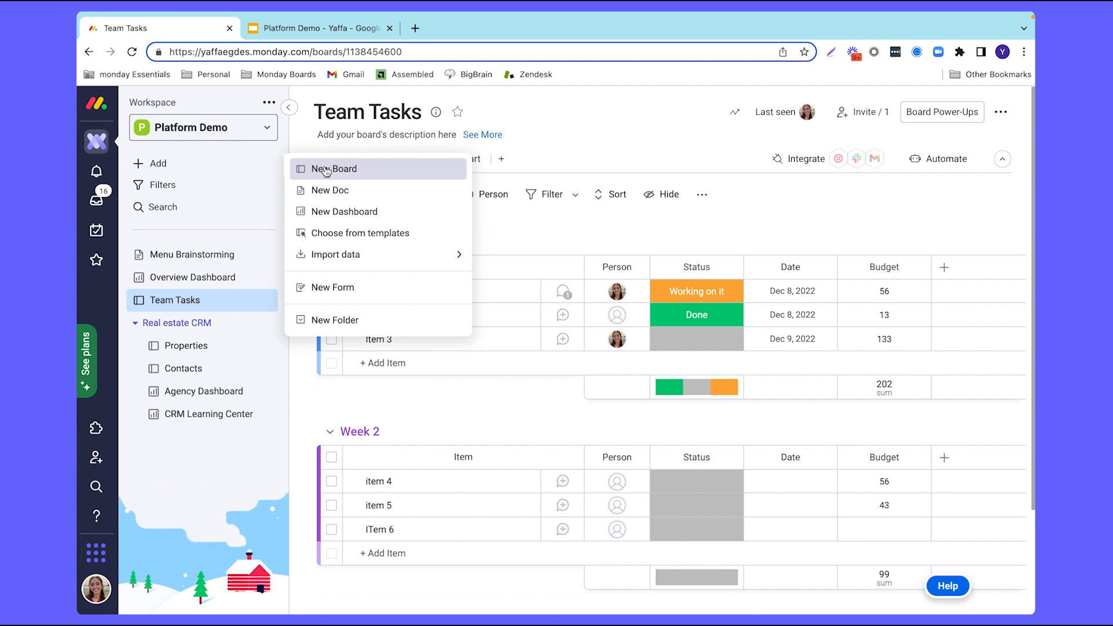
left_click(346, 232)
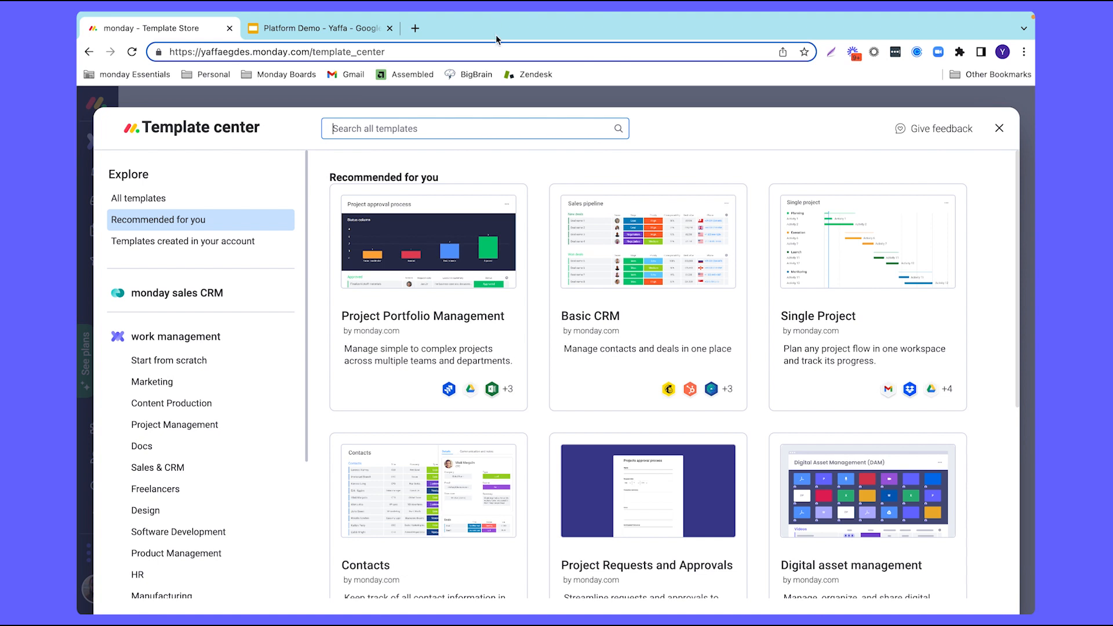
scroll(569, 316, "down", 6)
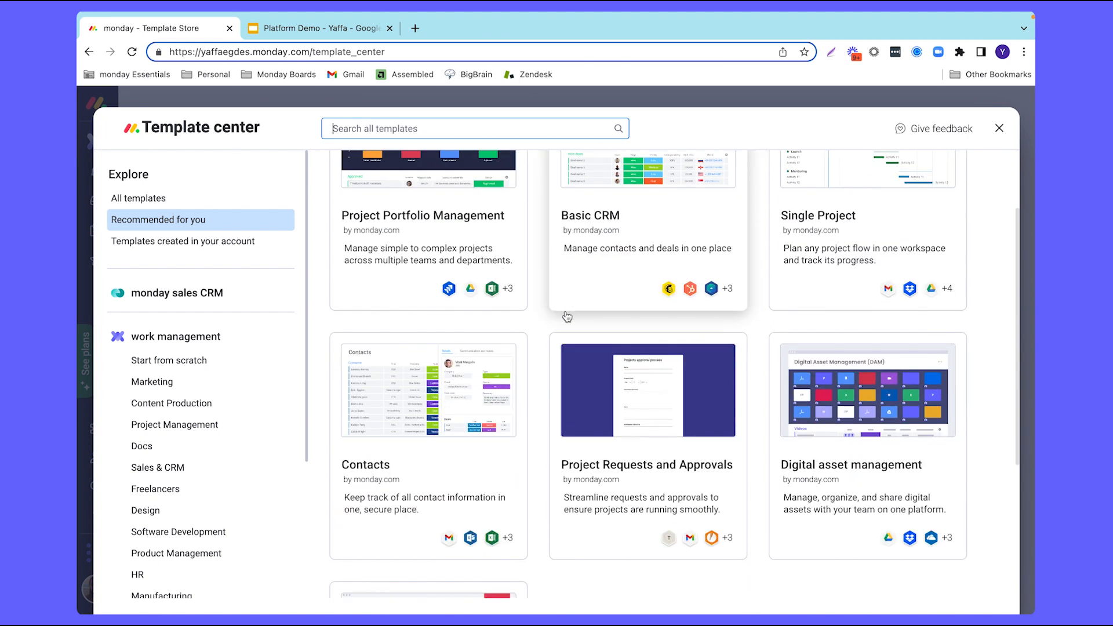
left_click(998, 128)
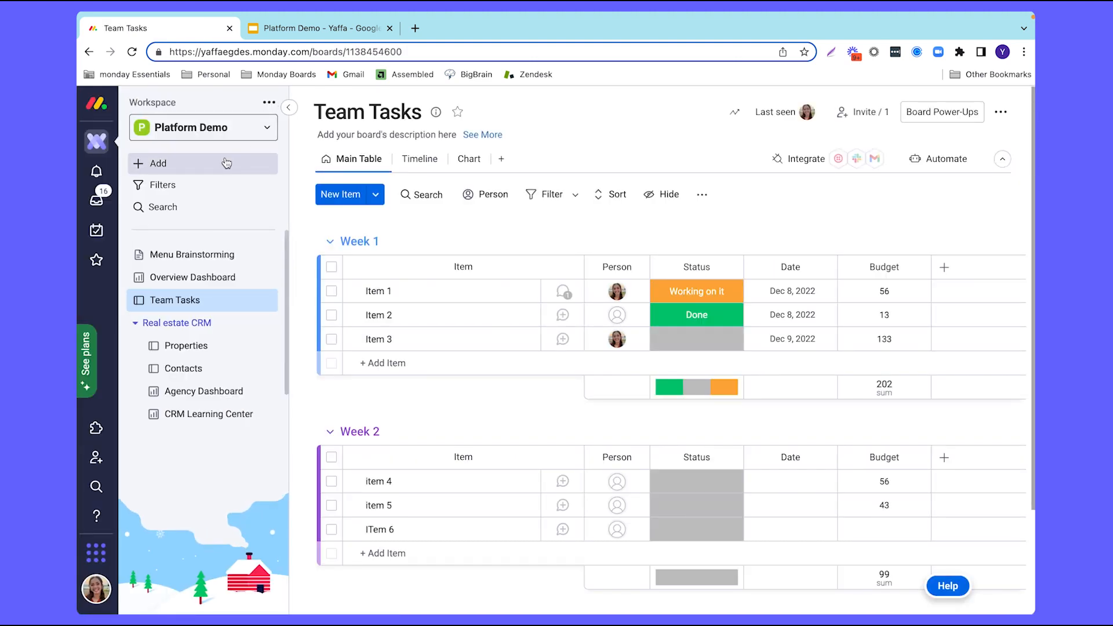
- Create a new main board named Brooklyn Bakery for managing items in the Platform Demo workspace
left_click(226, 163)
mouse_move(347, 255)
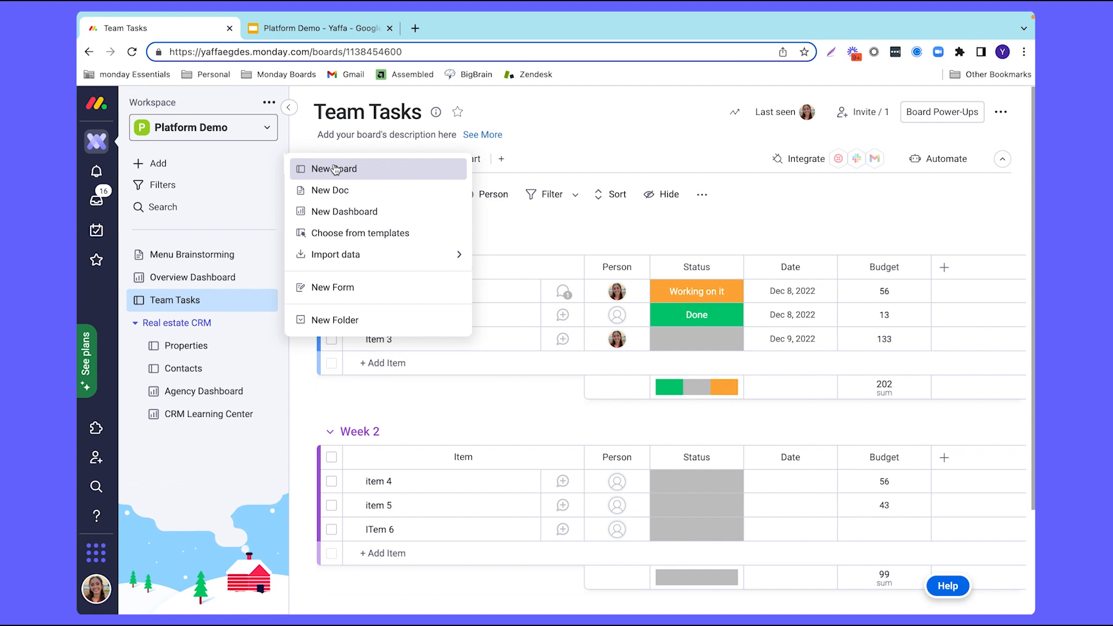
left_click(335, 169)
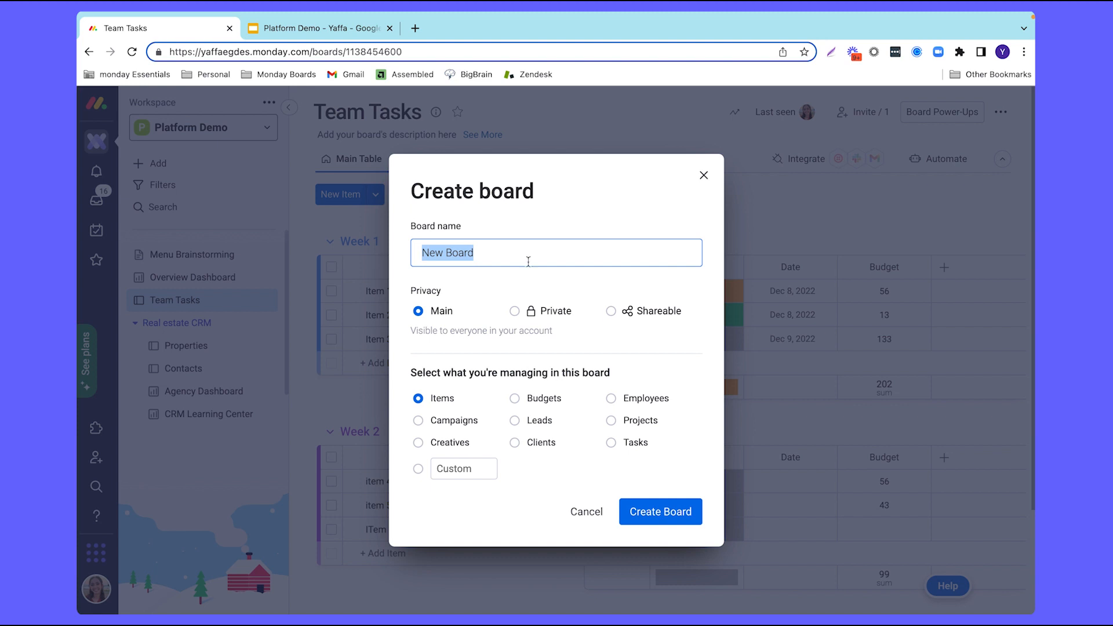
type("Brooklyn")
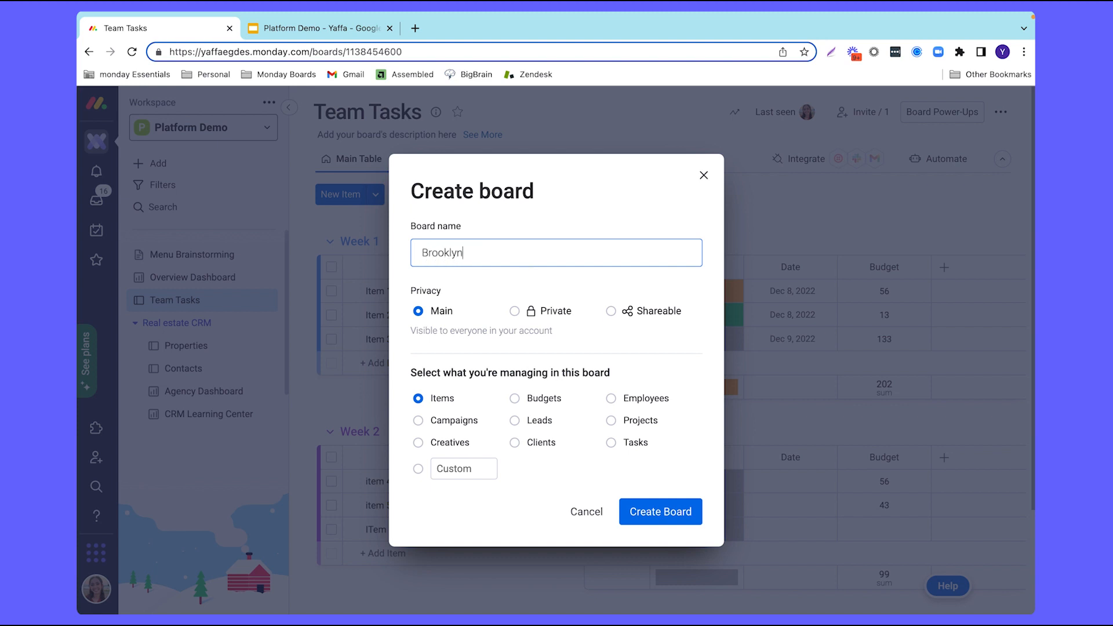
type(" Bakery")
left_click(683, 509)
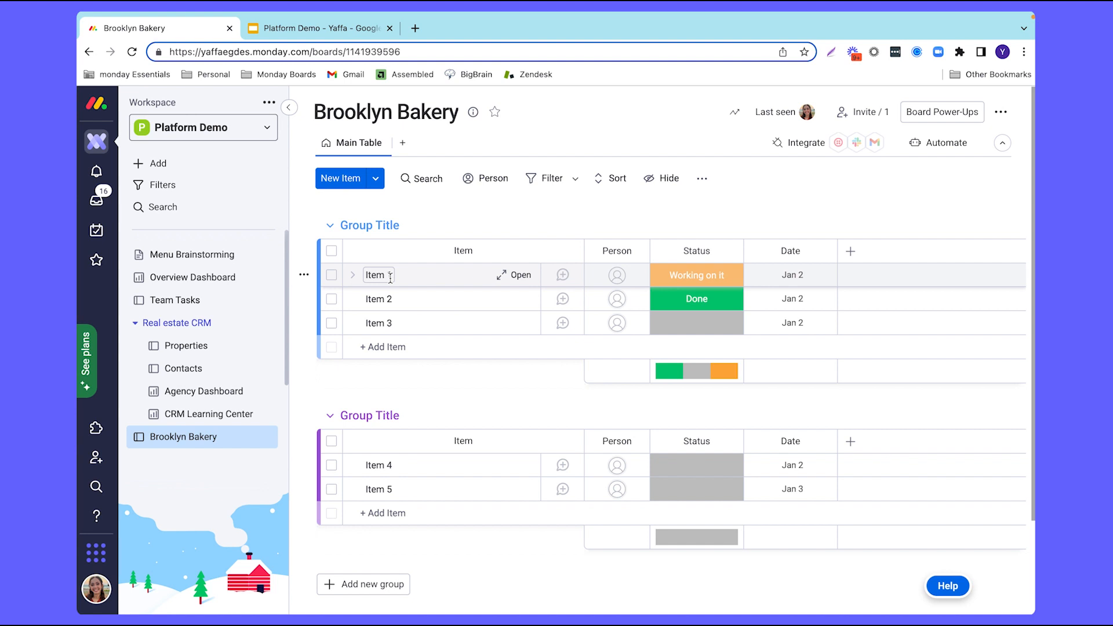
type("1")
key("Return")
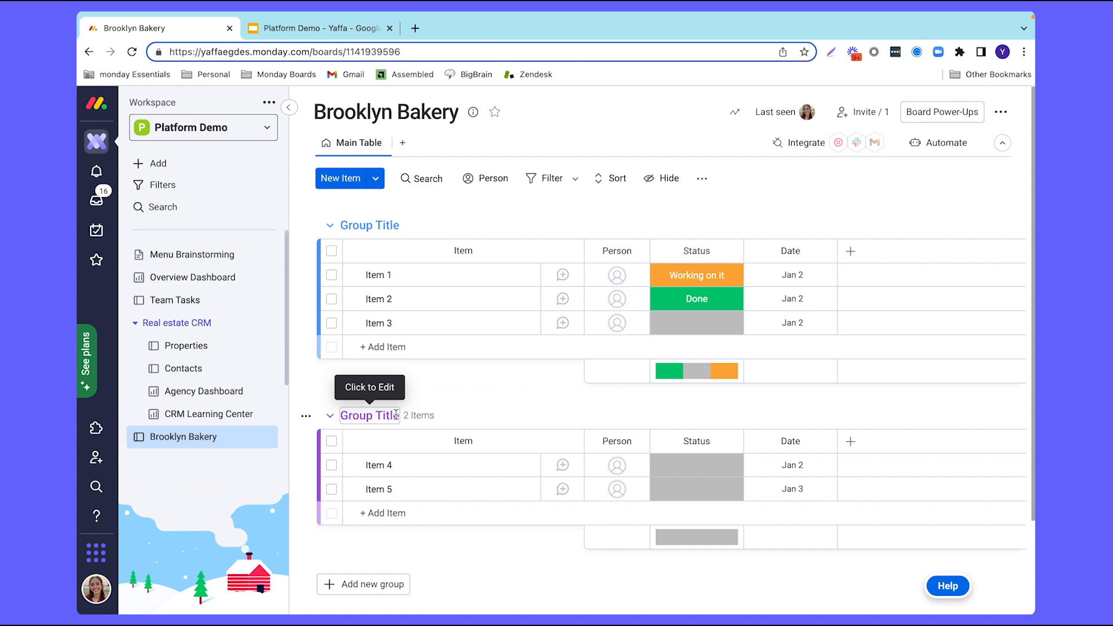
- Rename the board's first group as Week 1 and its second group as Week 2
left_click(388, 226)
type("Week 1")
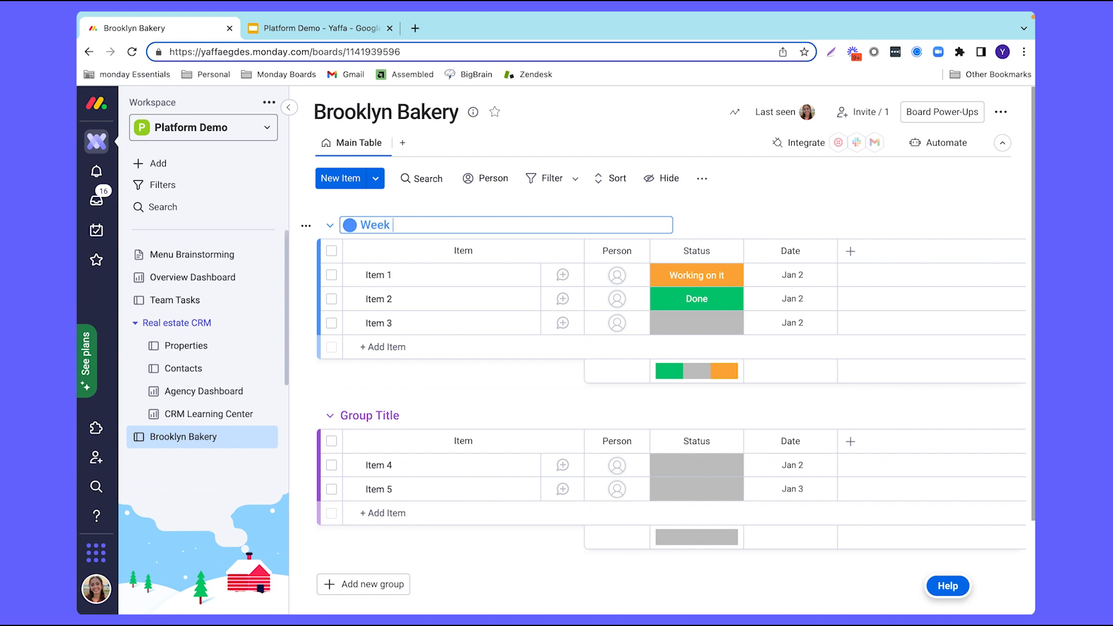
double_click(378, 415)
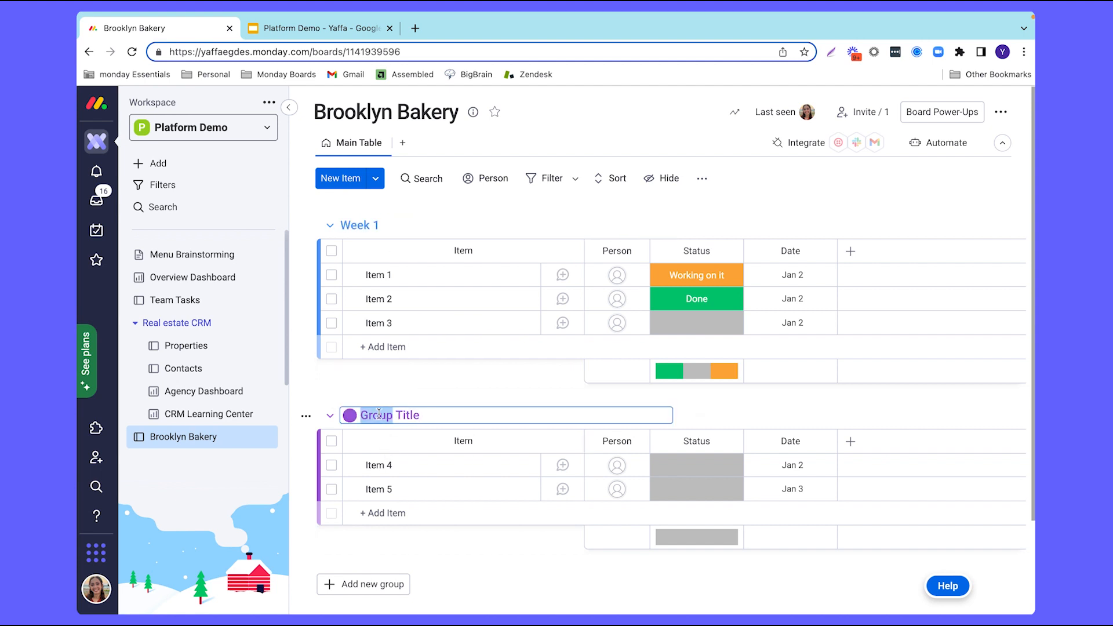
key("ctrl+a")
type("Week 2")
key("Return")
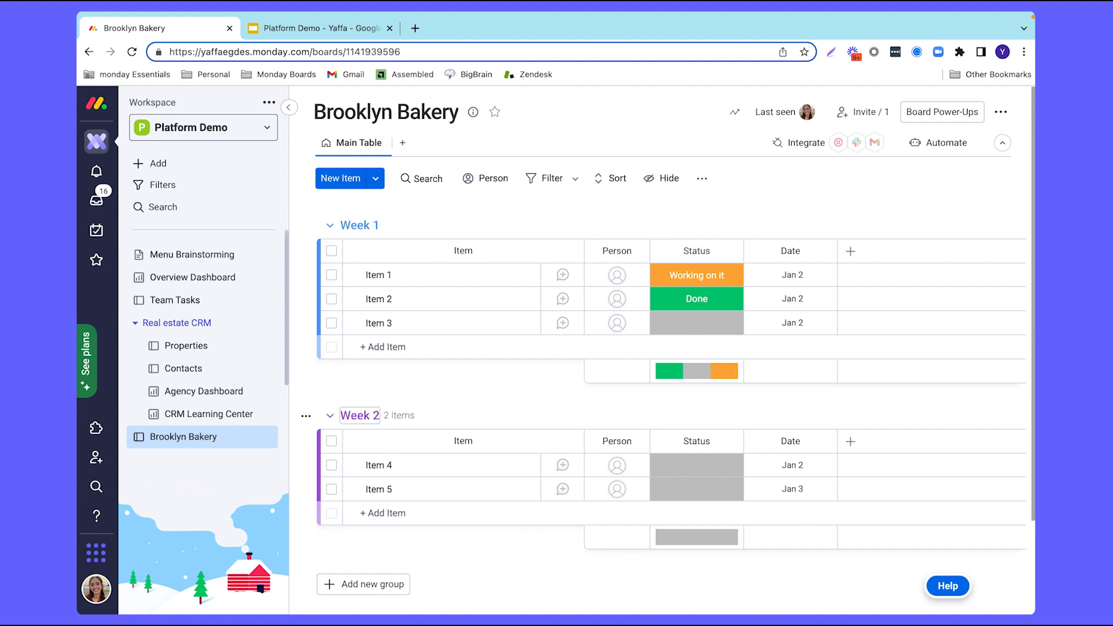
- Add a third group below Week 2 and name it Later
left_click(364, 586)
left_click(363, 586)
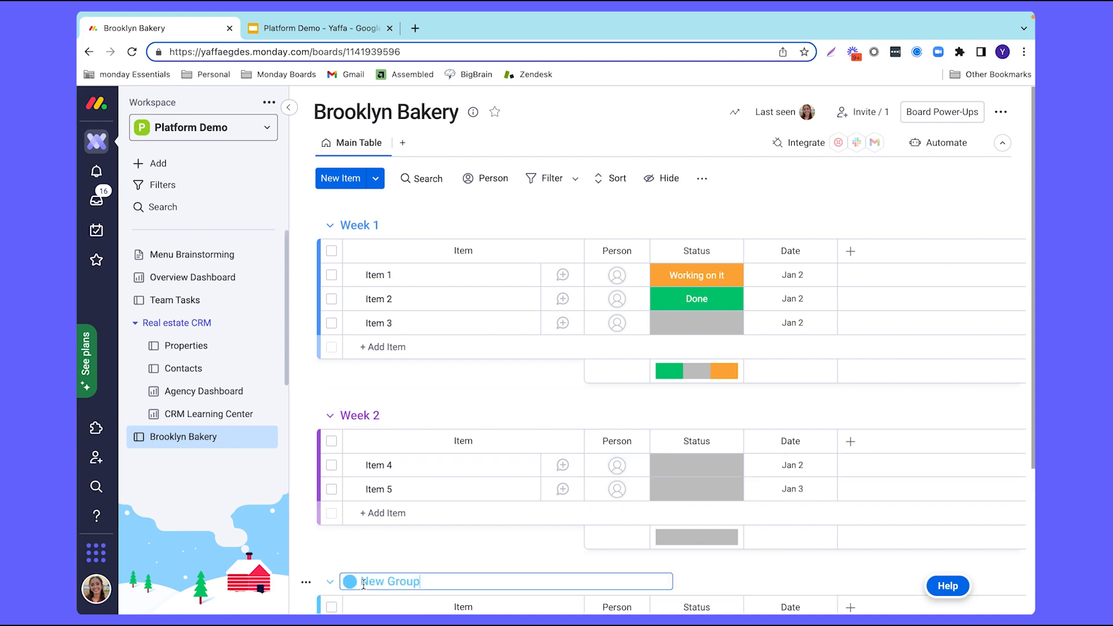
triple_click(385, 579)
type("Later")
key("Return")
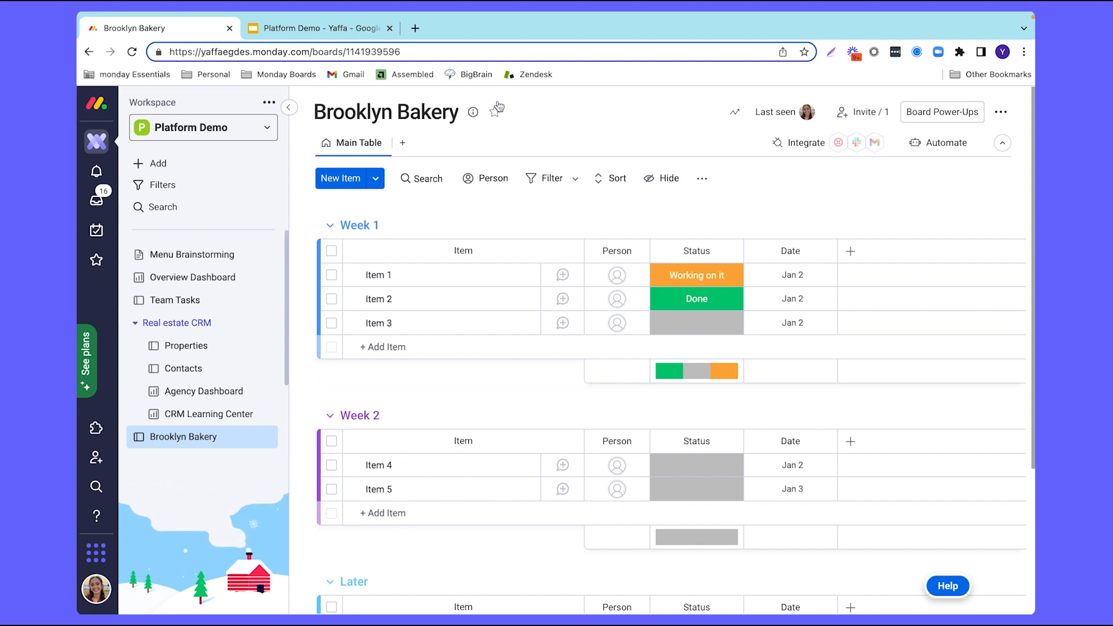
- Rename the three Week 1 items as Hiring employees, Create the menu and Order ingredients
left_click(394, 273)
type("Hiring employees")
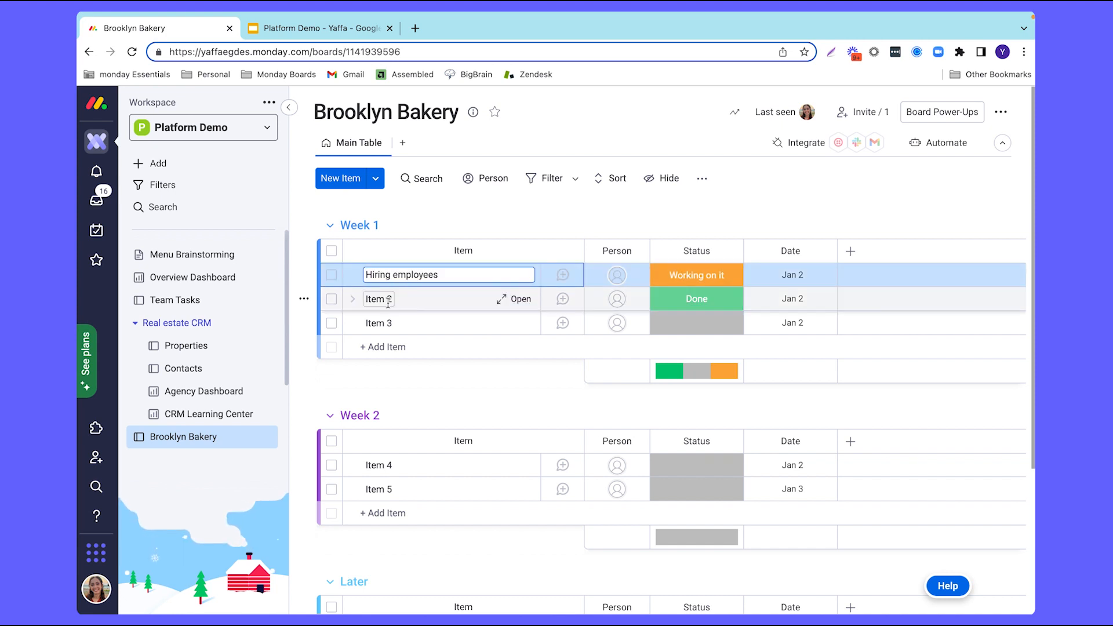
left_click(388, 299)
type("Create the menu")
left_click(378, 322)
type("Order ingredient")
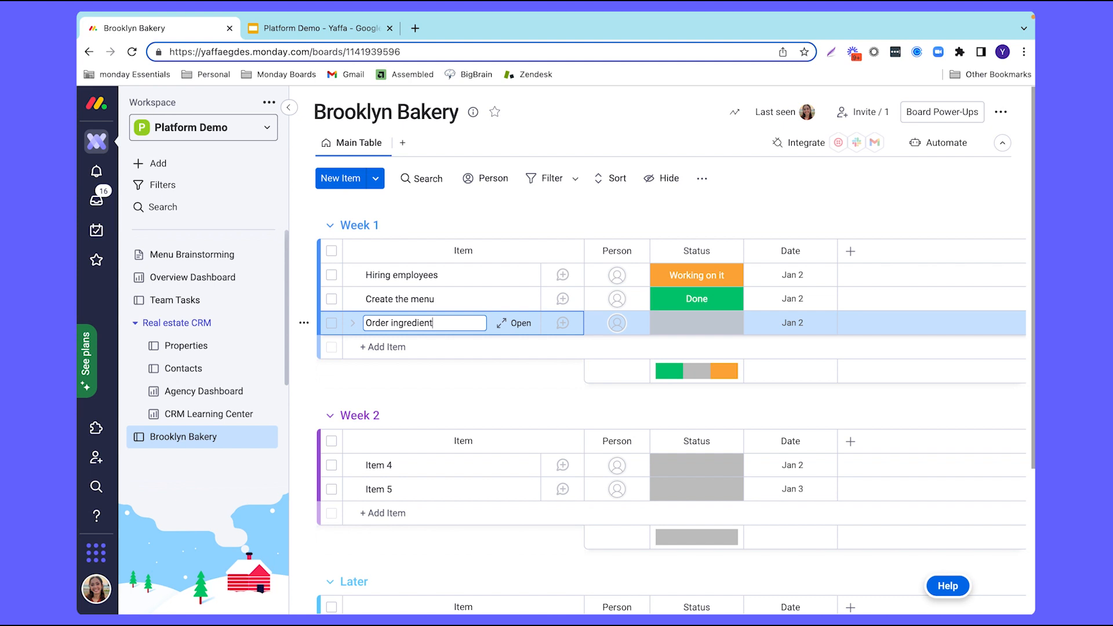
type("s")
key("Return")
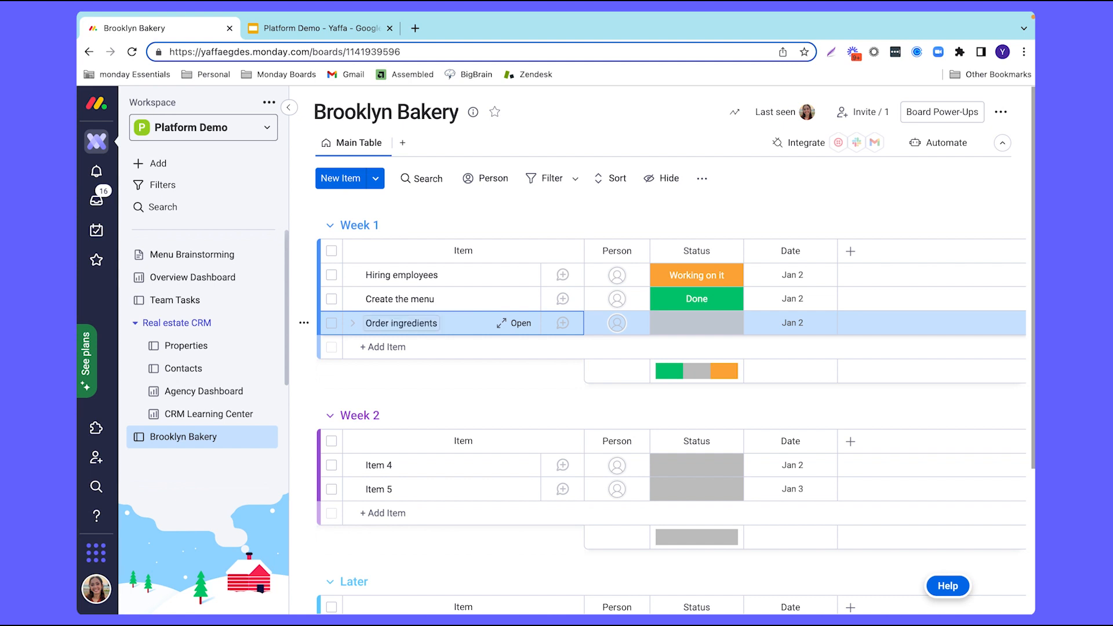
- Rename the two Week 2 items as Train managers and Manage finances, and add a third item named Open the bakery!
left_click(384, 465)
type("Train managers")
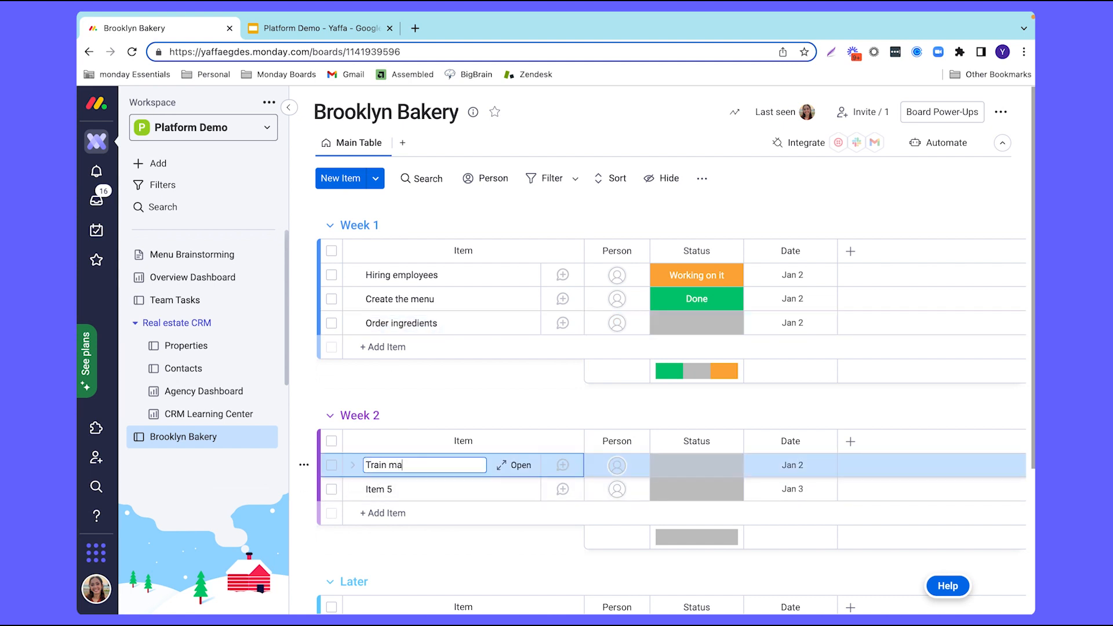
left_click(384, 481)
type("Manage finances")
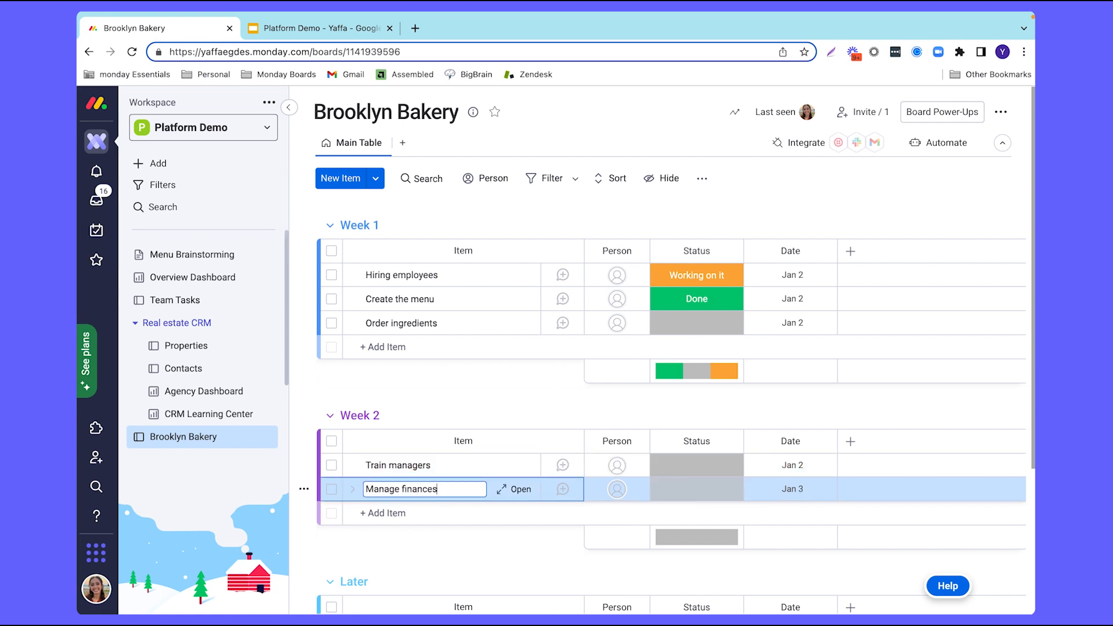
key("Return")
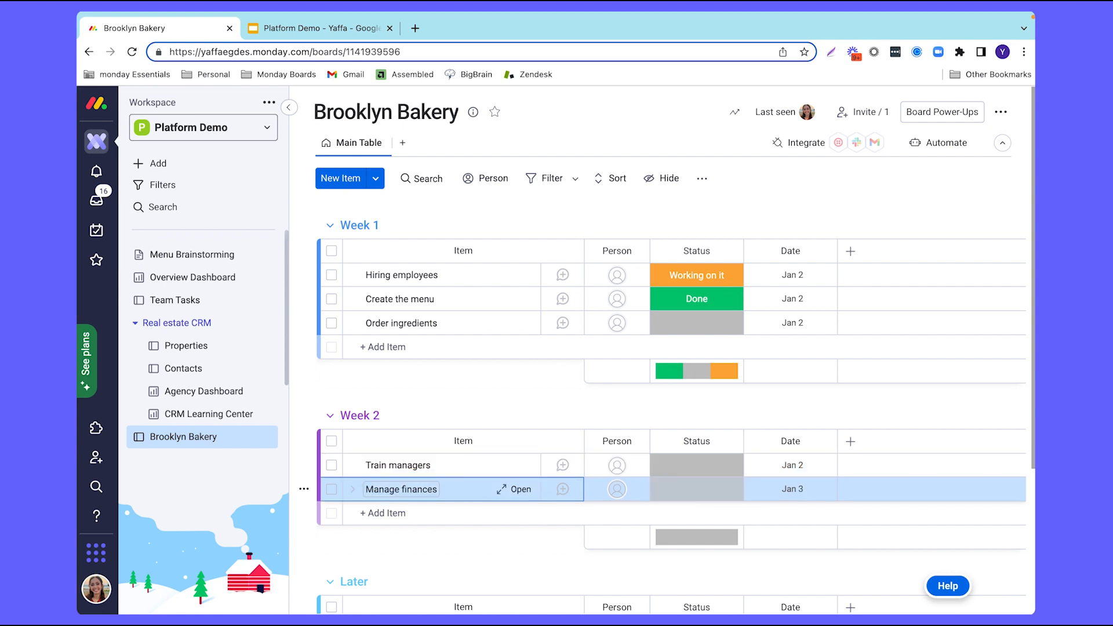
left_click(383, 513)
type("Open the bakery!")
key("Return")
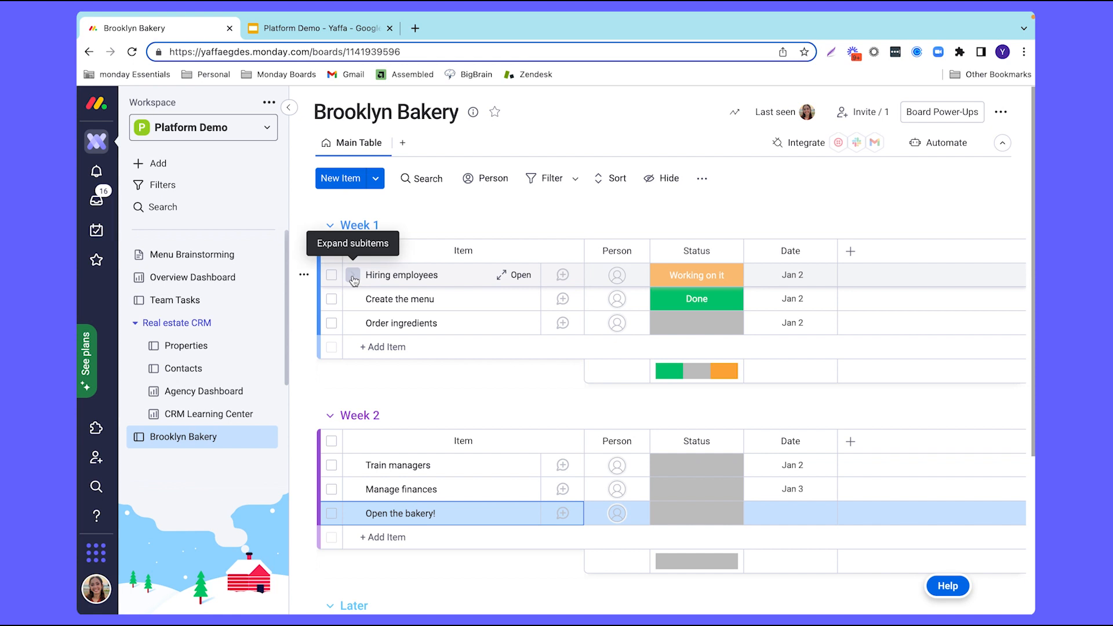
- Add a subitem named Review the CVs under Hiring employees and collapse the subitem list
left_click(353, 276)
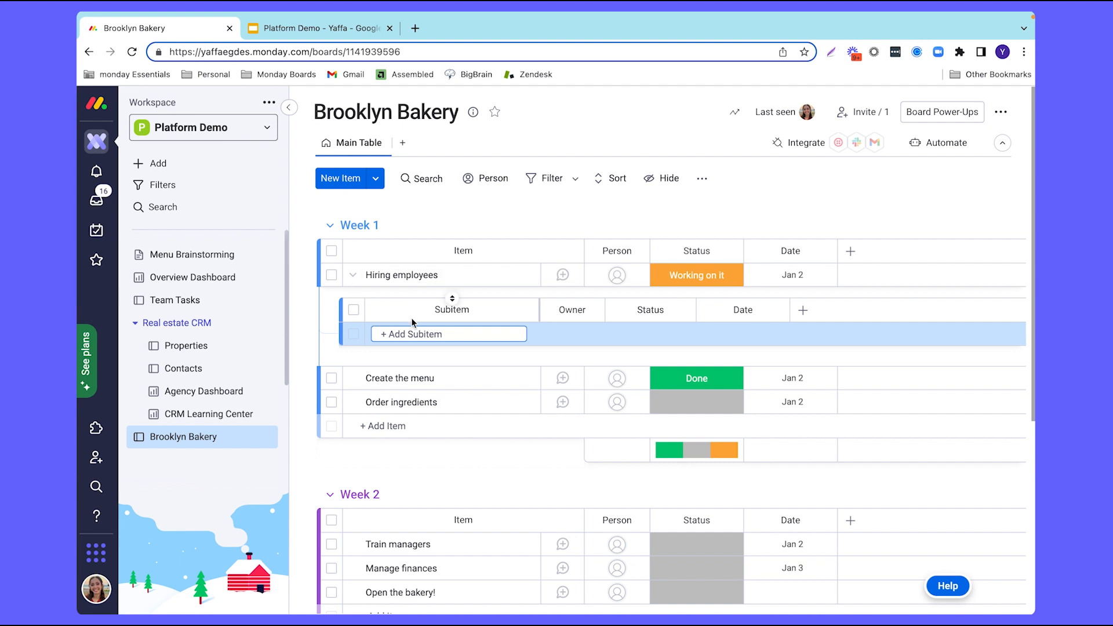
type("Review the CVs")
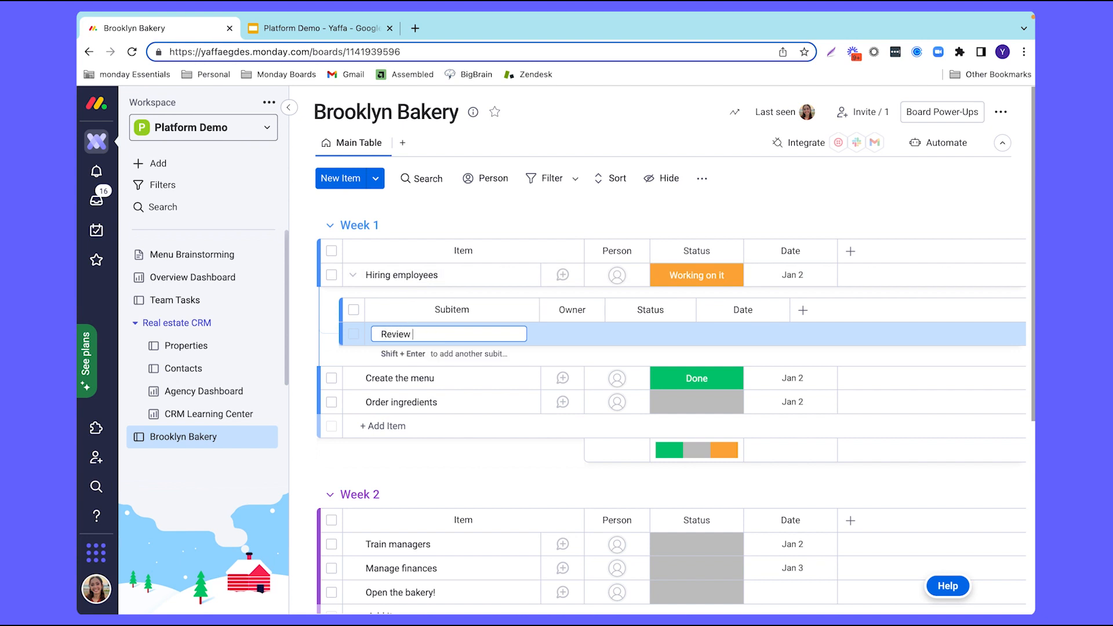
key("Return")
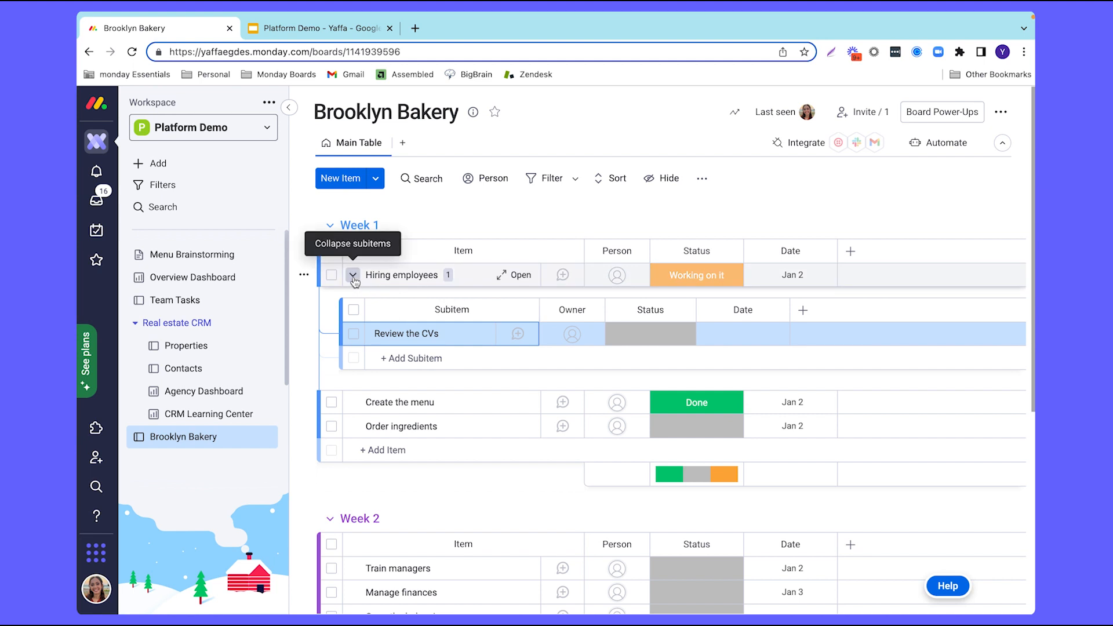
left_click(352, 276)
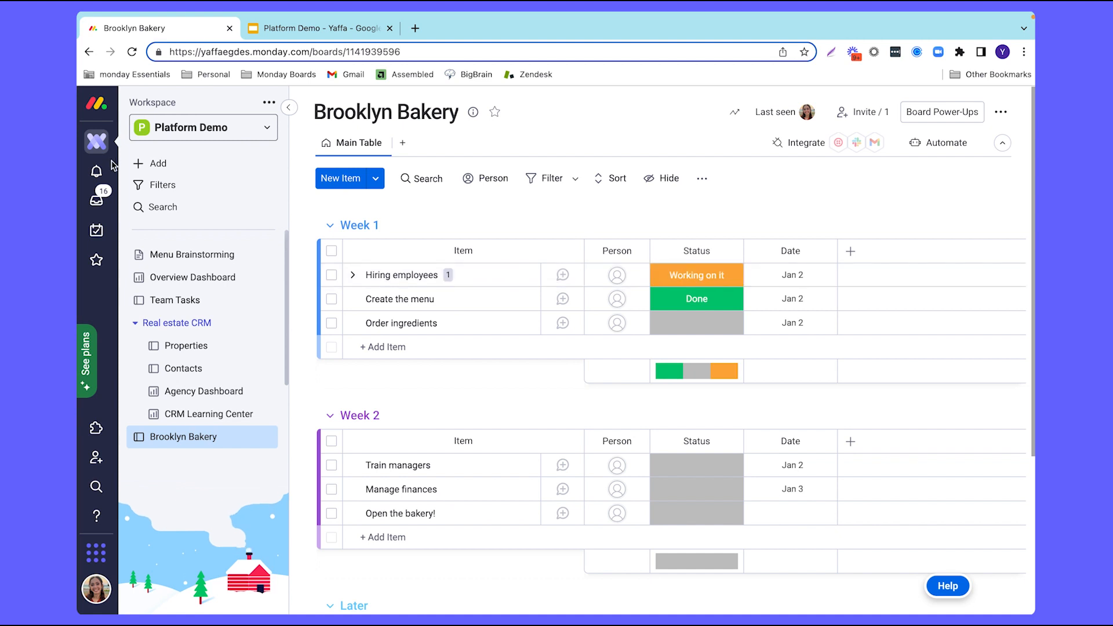
- View the account's unread notifications and return to the board
left_click(96, 172)
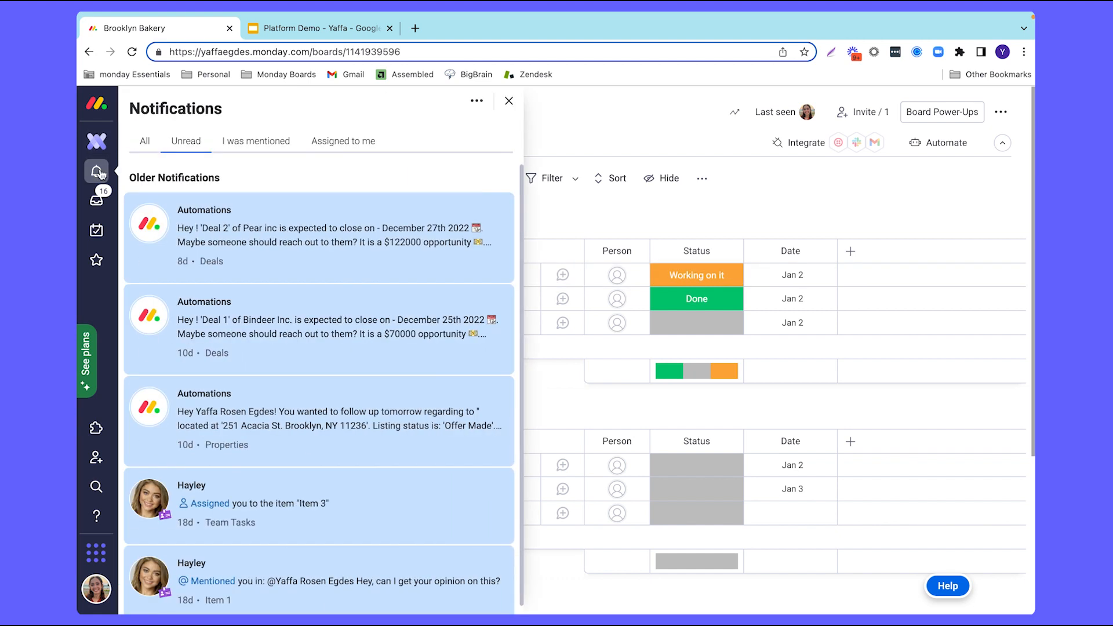
left_click(98, 171)
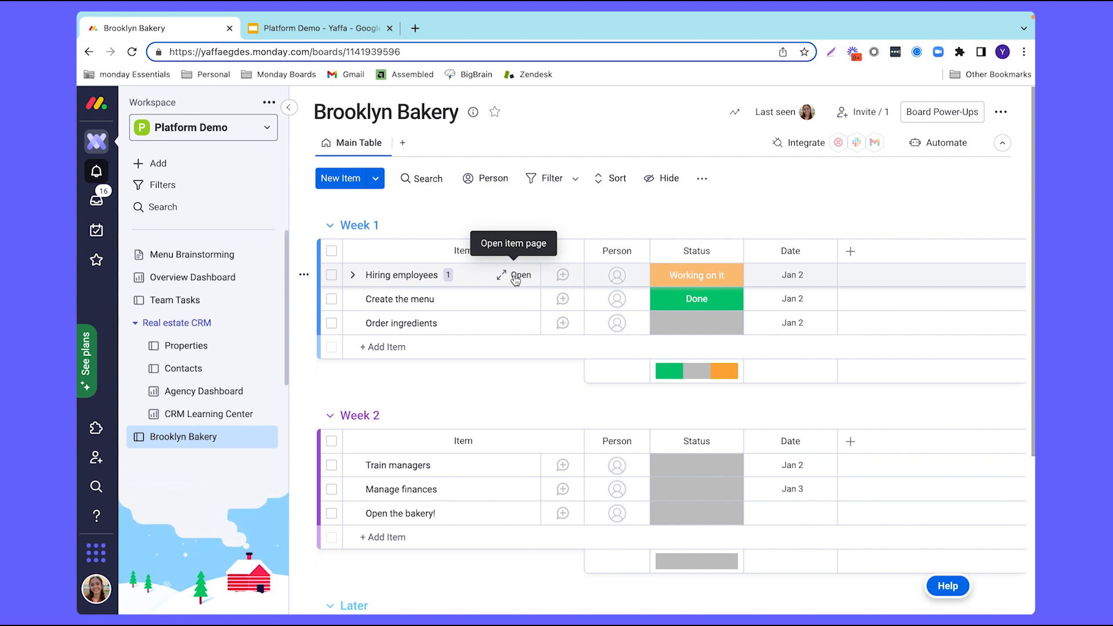
- Assign the first, second and third suggested people to Hiring employees, Create the menu and Order ingredients respectively
left_click(614, 277)
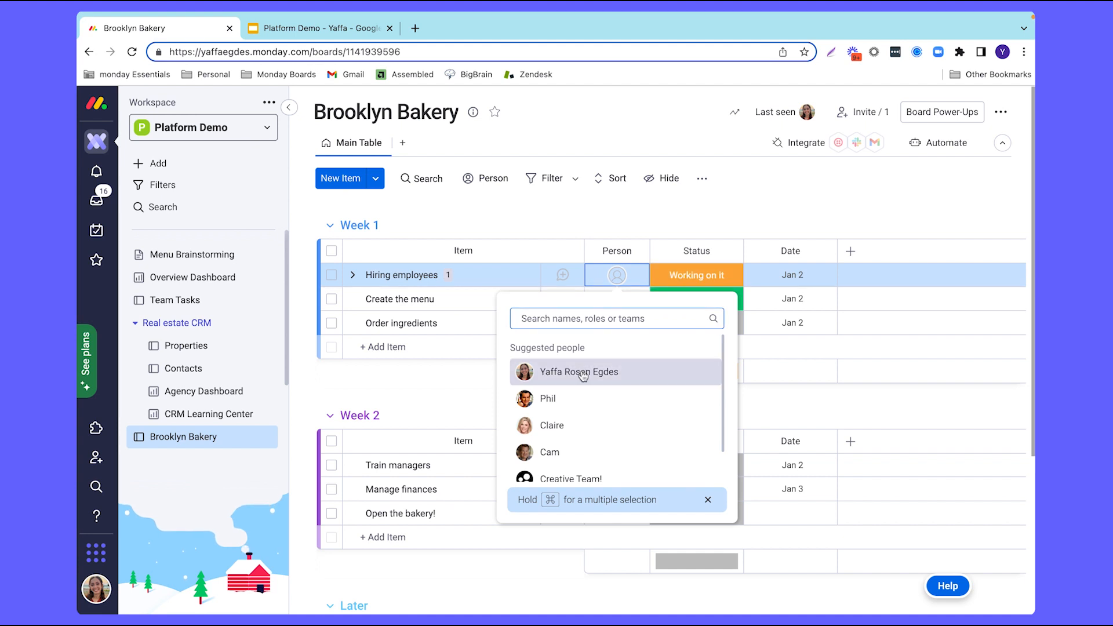
left_click(579, 372)
left_click(617, 299)
left_click(579, 422)
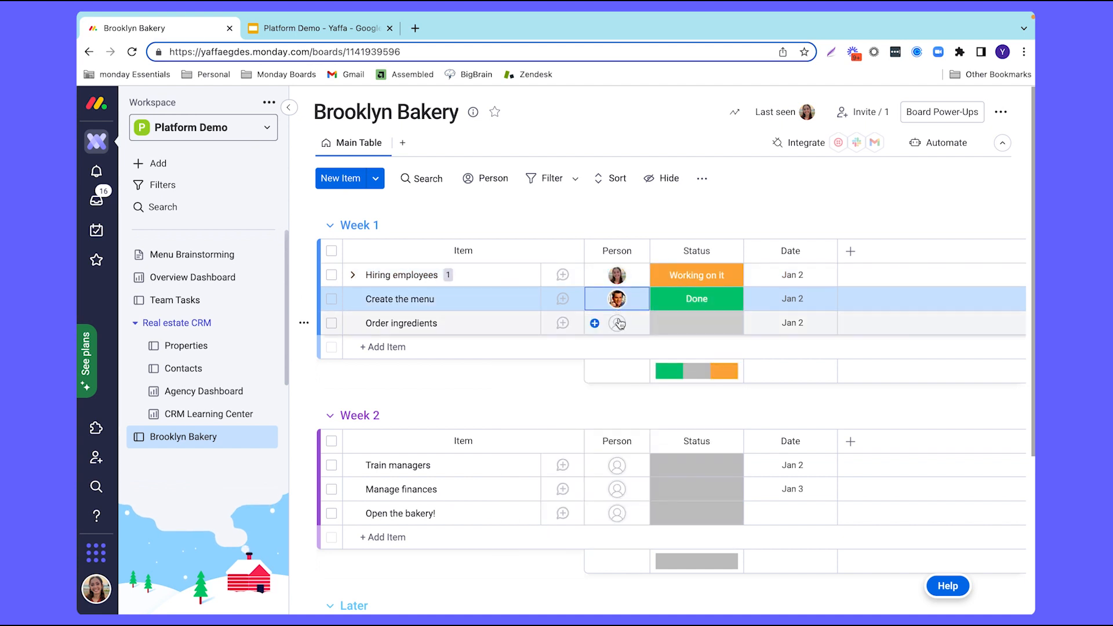
left_click(619, 324)
left_click(621, 472)
- Assign both the first and the third suggested person to the Train managers item in Week 2
left_click(620, 468)
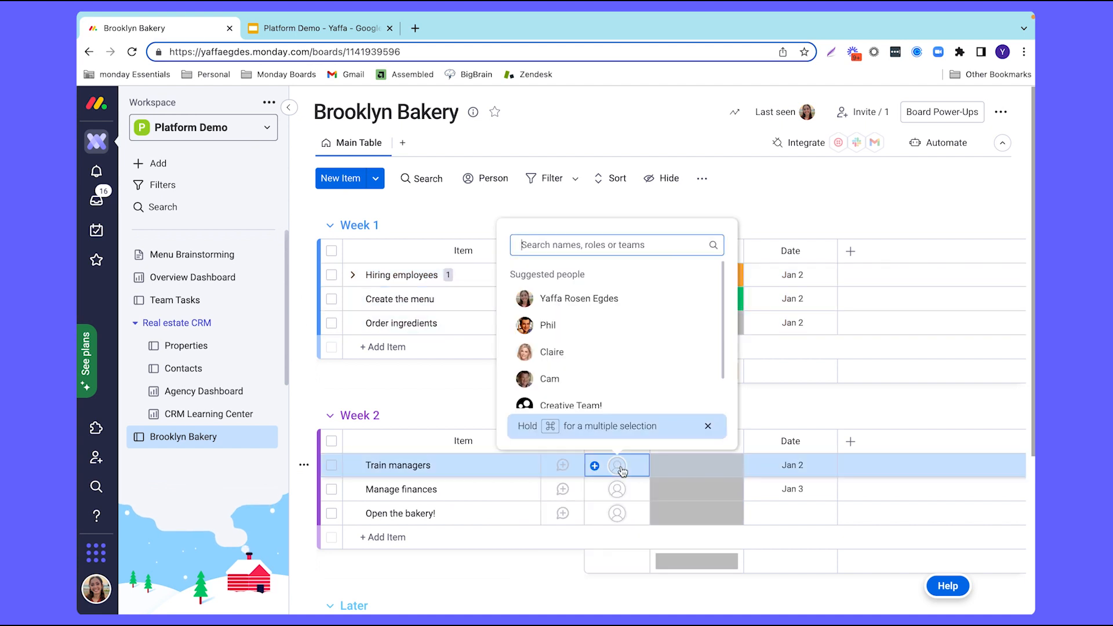
left_click(586, 299)
left_click(630, 464)
left_click(579, 350)
- Assign the fourth and first suggested people to Manage finances, and the second suggested person to Open the bakery!
left_click(624, 492)
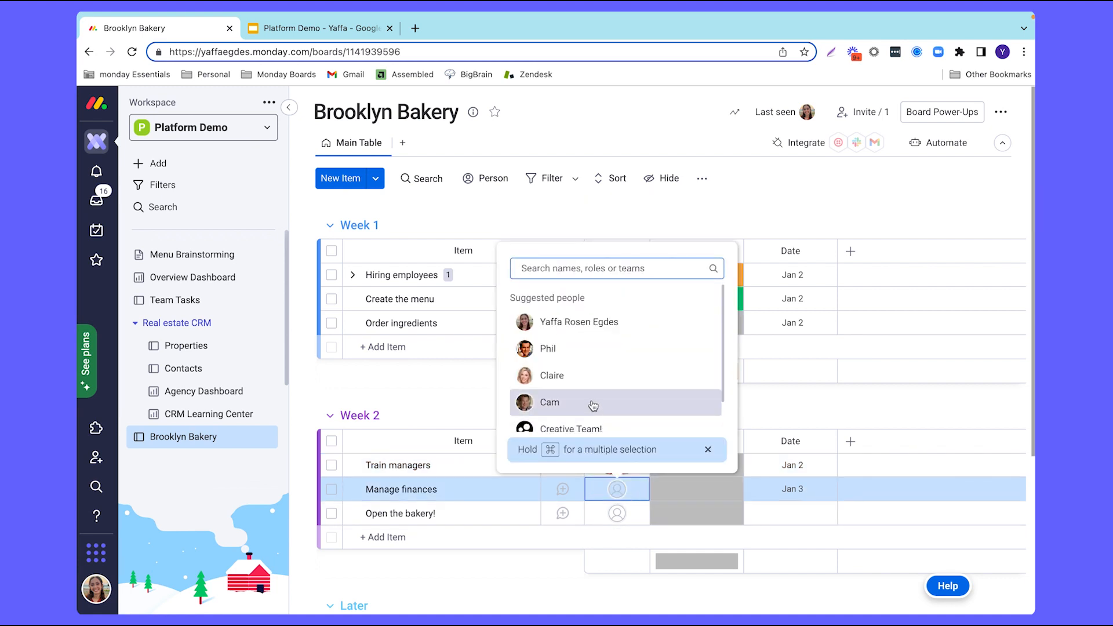
left_click(592, 404)
left_click(635, 493)
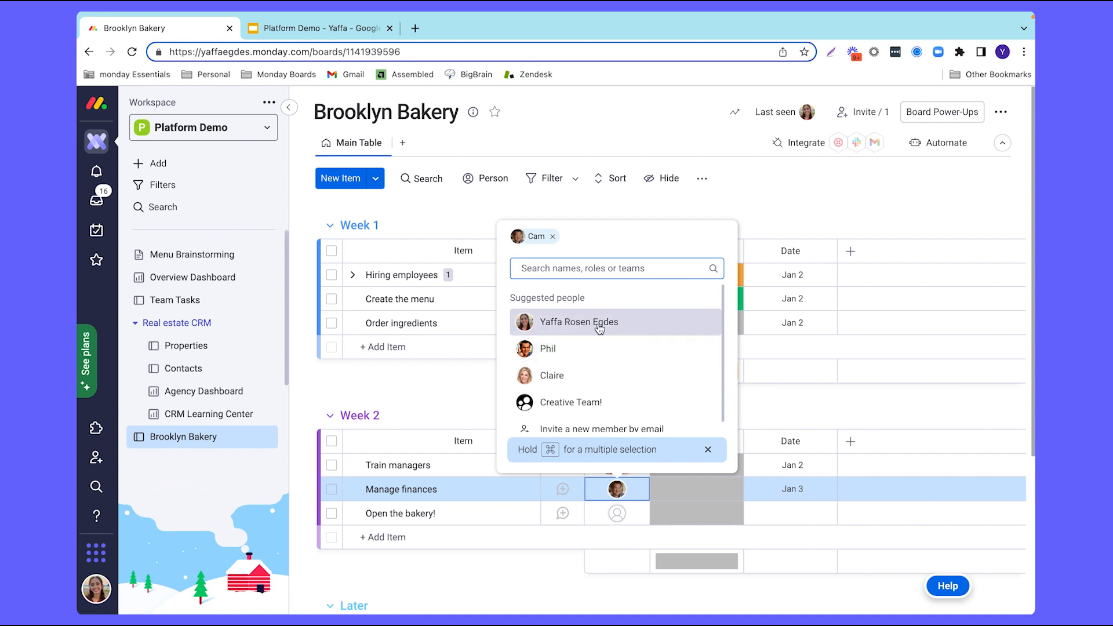
left_click(600, 328)
left_click(627, 516)
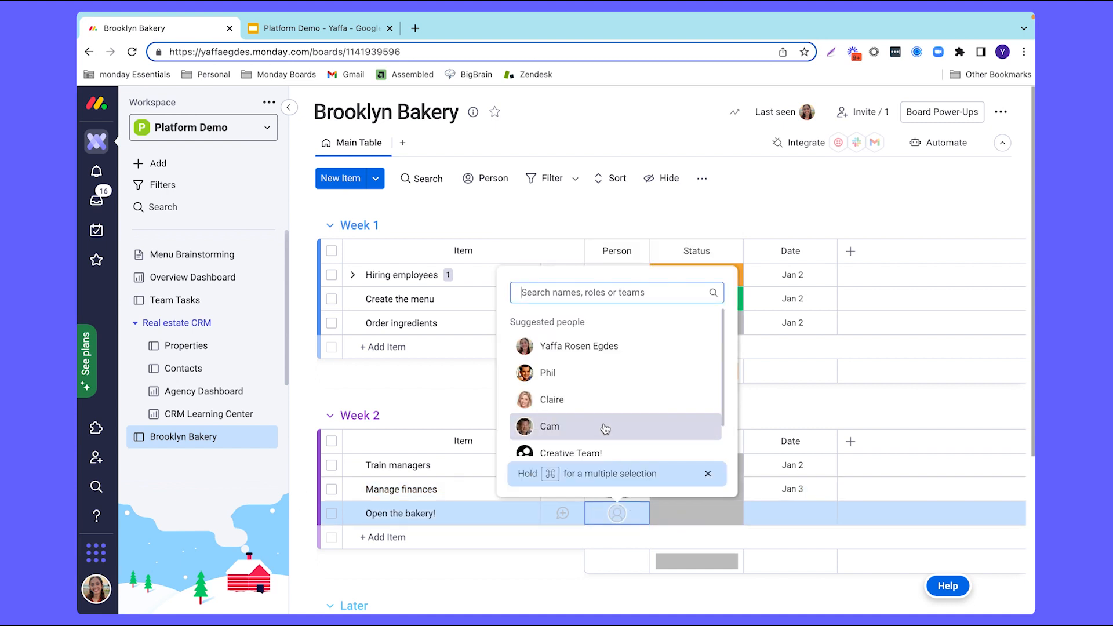
left_click(589, 380)
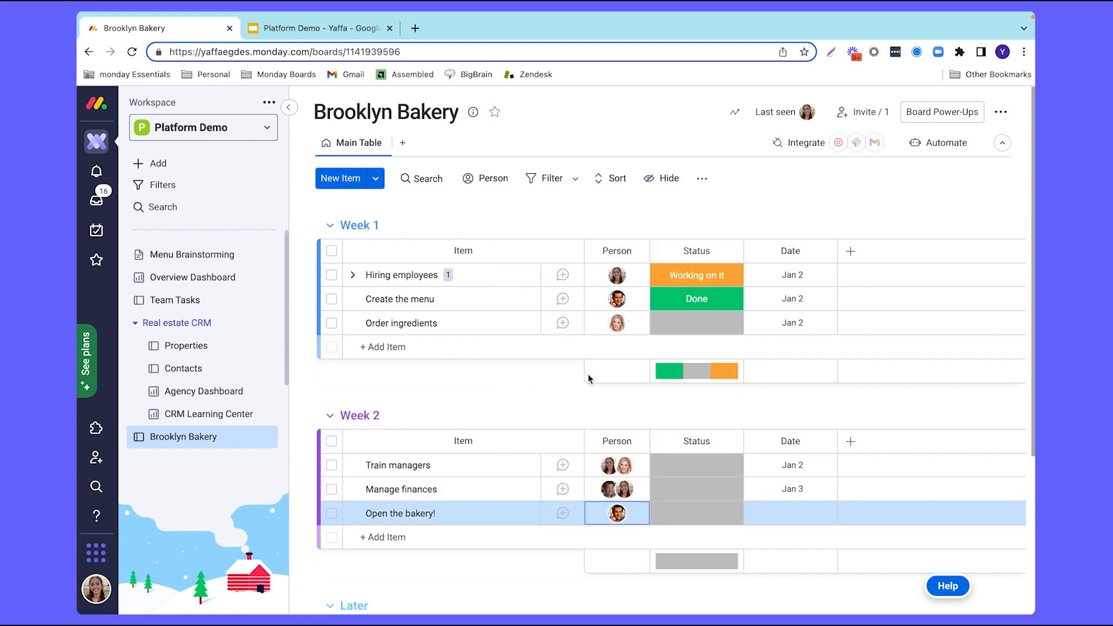
- Set the status of Create the menu to Working on it and Order ingredients to Stuck in Week 1
left_click(690, 307)
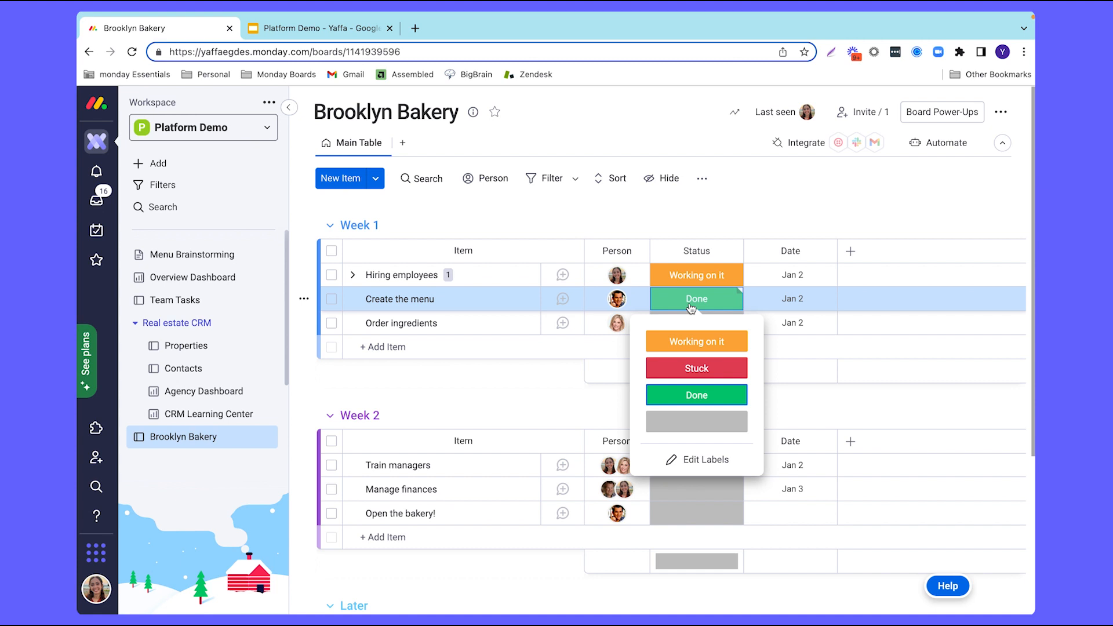
left_click(699, 341)
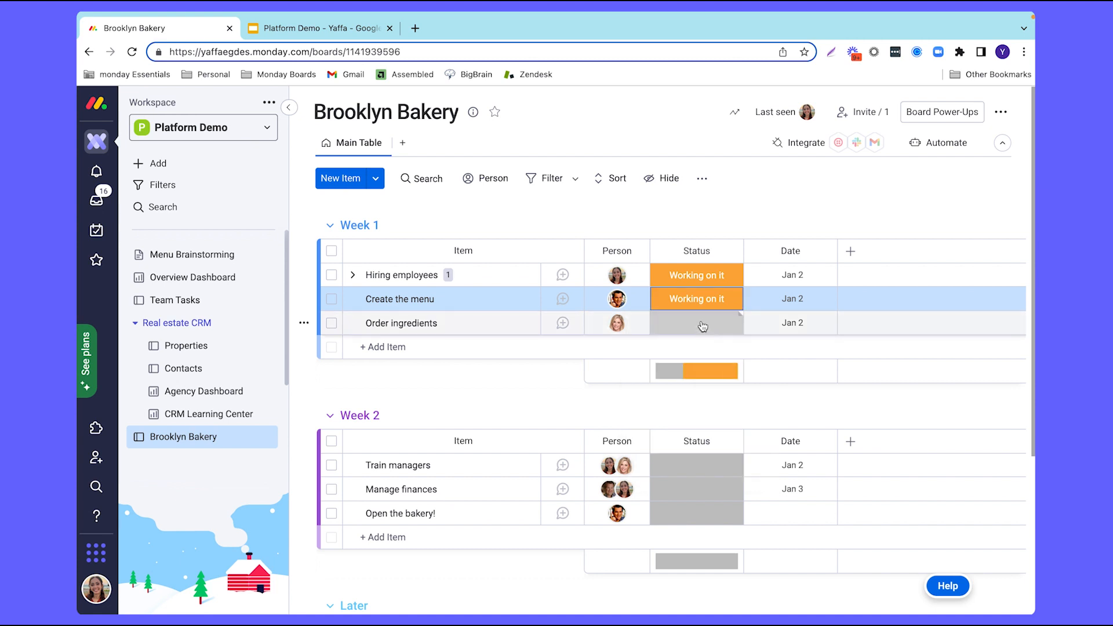
left_click(699, 324)
left_click(707, 392)
- Set the status of all three Week 2 items, Train managers, Manage finances and Open the bakery!, to Working on it
left_click(706, 466)
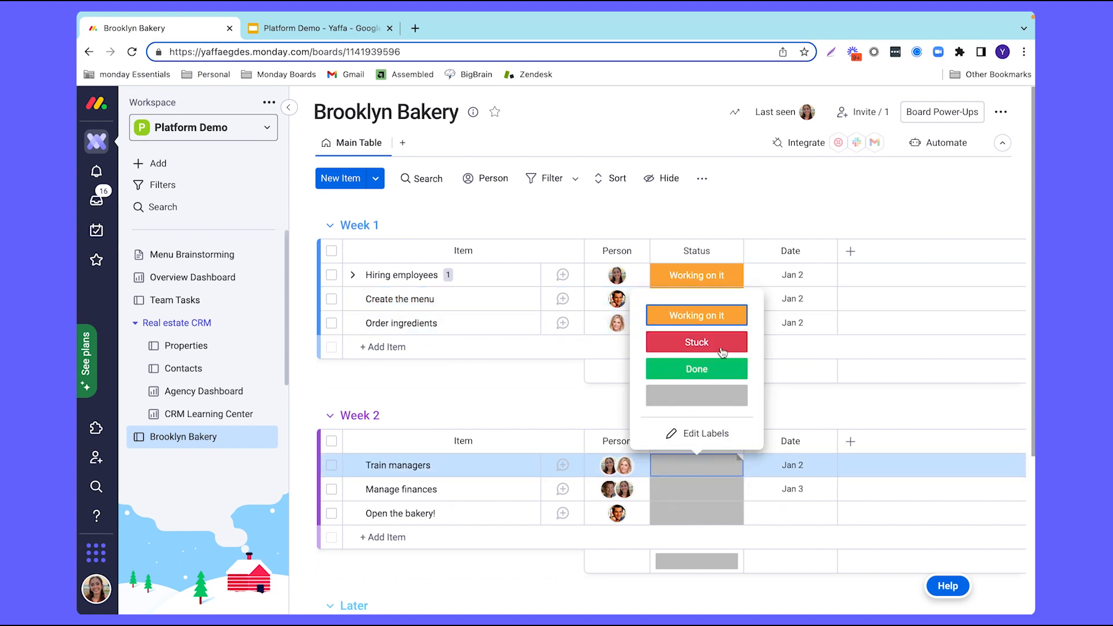
left_click(719, 316)
left_click(716, 488)
left_click(696, 336)
left_click(712, 513)
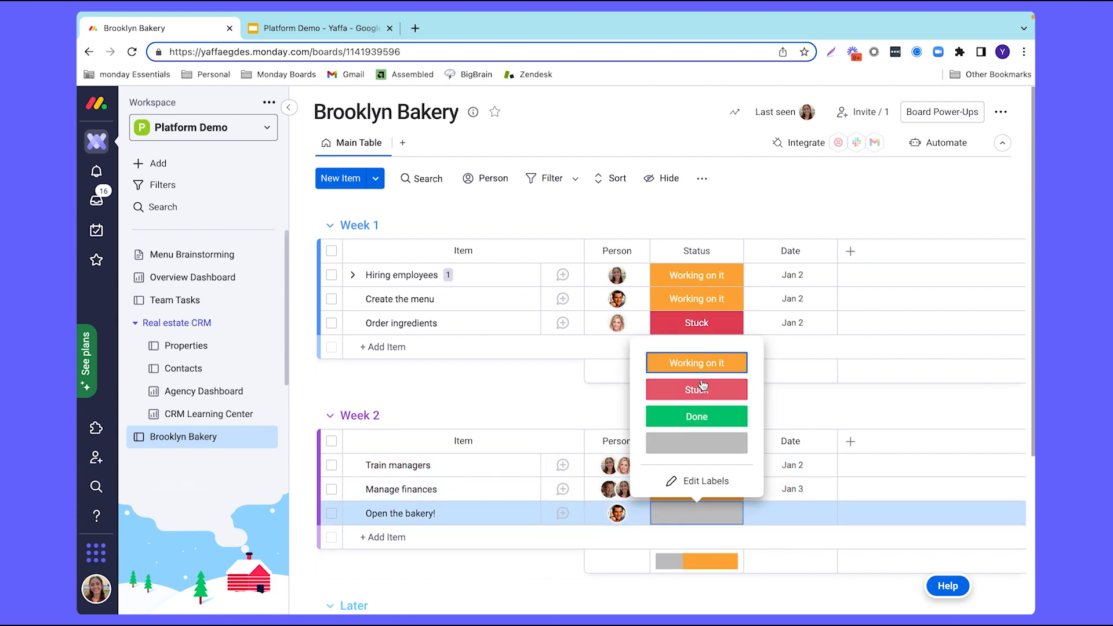
left_click(702, 368)
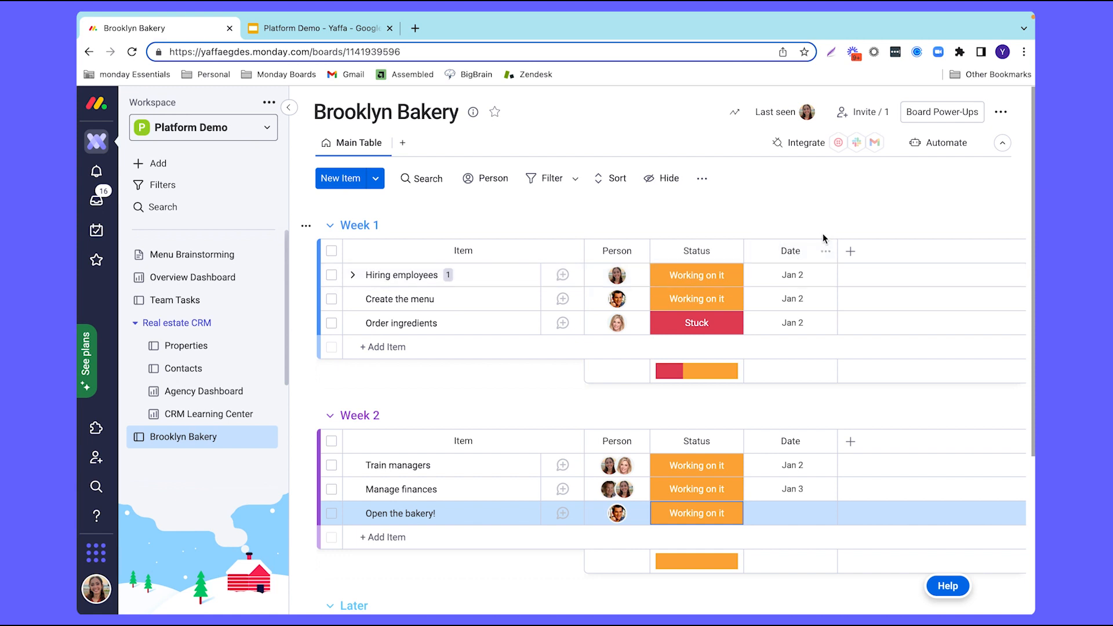
- Rename the board's Date column as Due Date
left_click(792, 251)
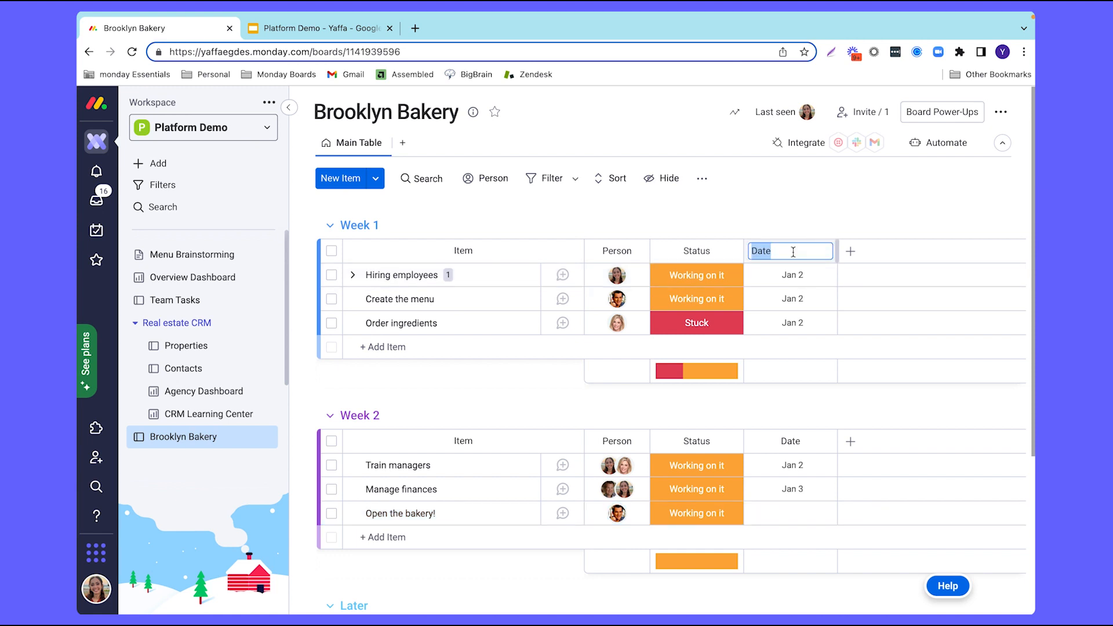
type("Due Date")
key("Return")
- Set the Week 1 due dates to January 6 for Hiring employees, January 5 for Create the menu and January 4 for Order ingredients
left_click(792, 274)
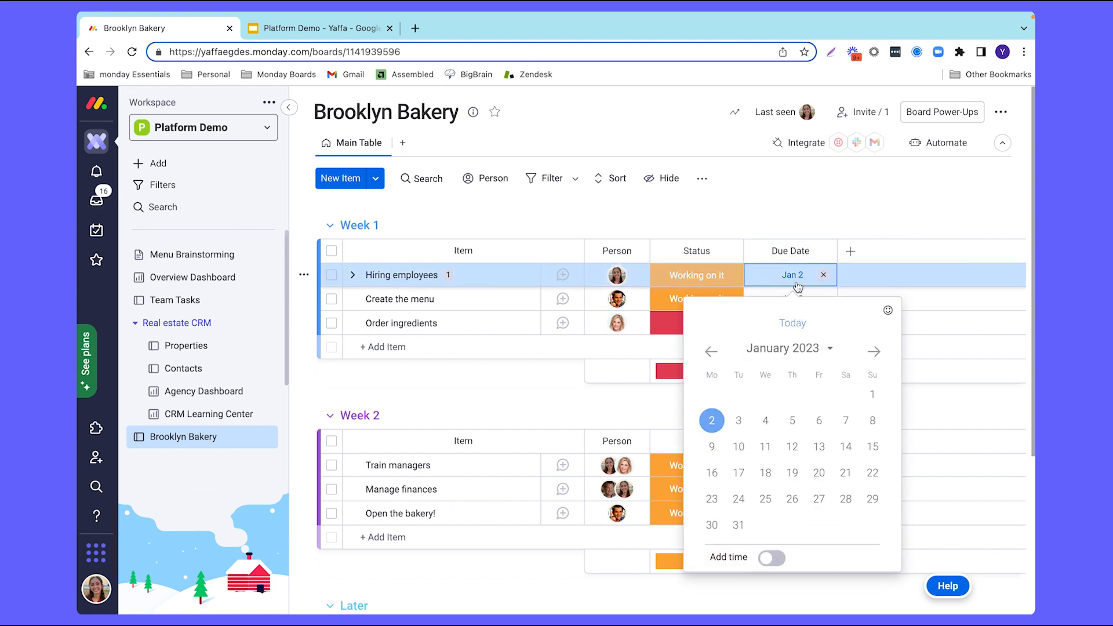
left_click(819, 422)
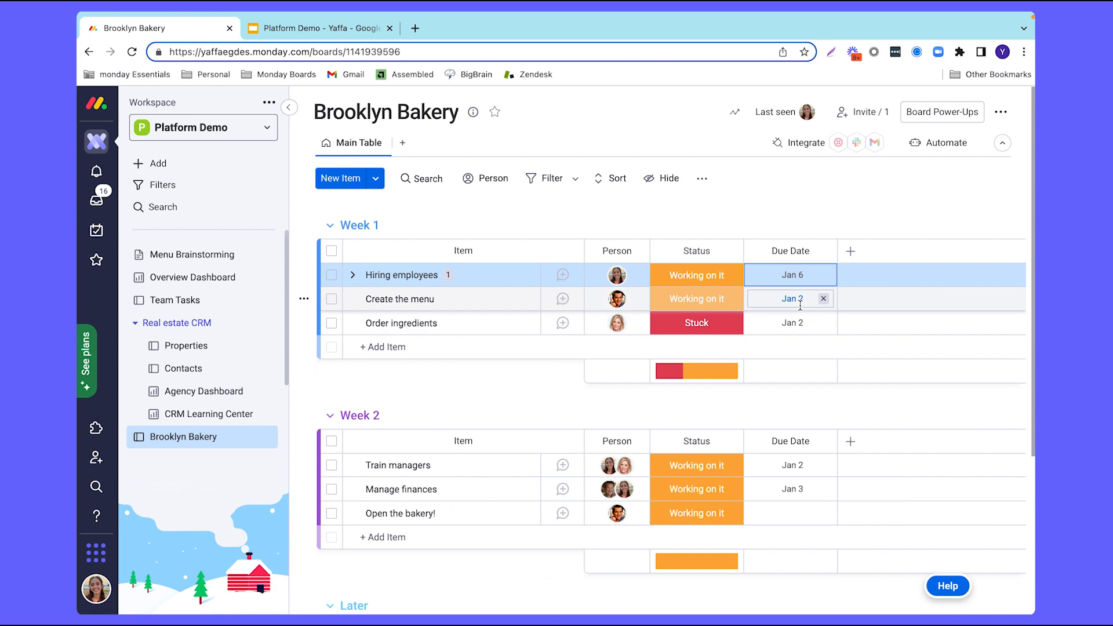
left_click(803, 298)
left_click(792, 443)
left_click(792, 323)
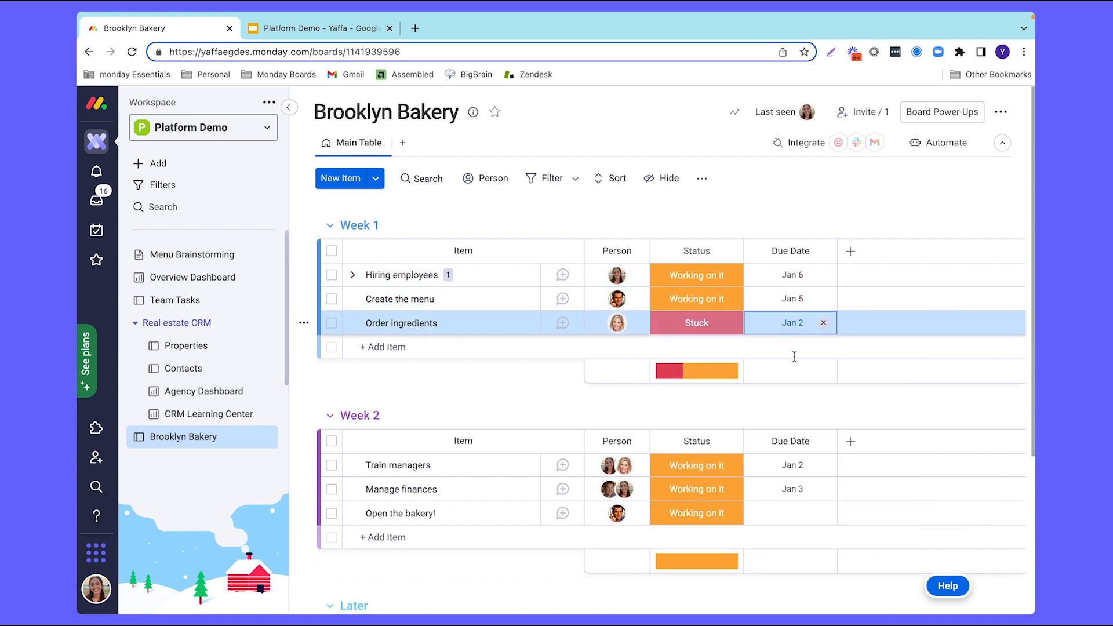
left_click(765, 409)
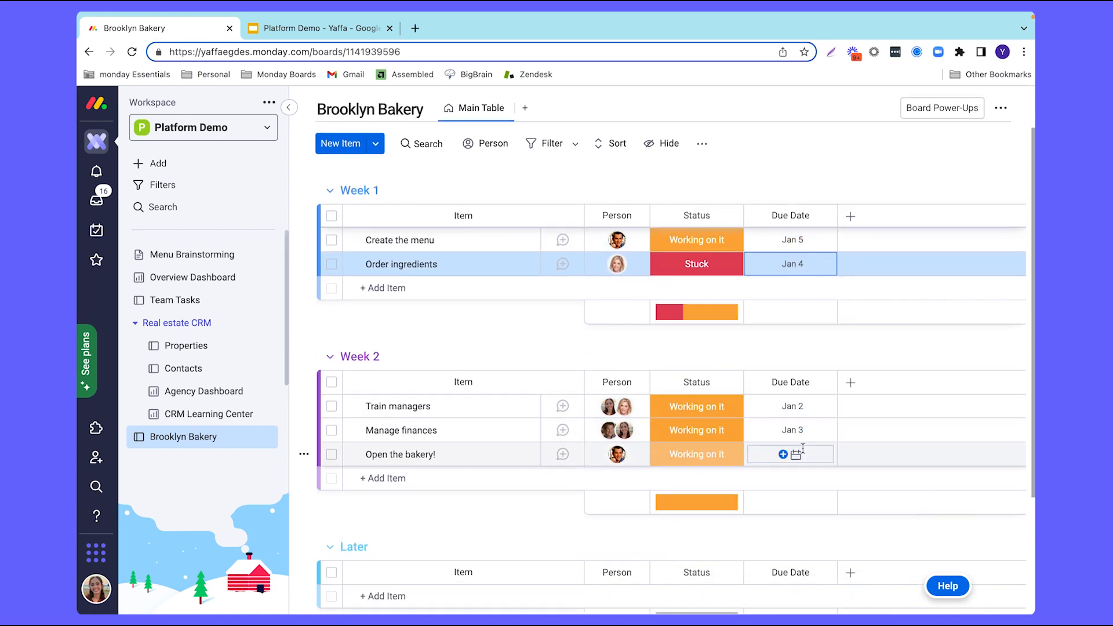
- Set the Week 2 due dates to January 13 for Train managers, January 12 for Manage finances and January 13 for Open the bakery!
left_click(791, 406)
left_click(819, 505)
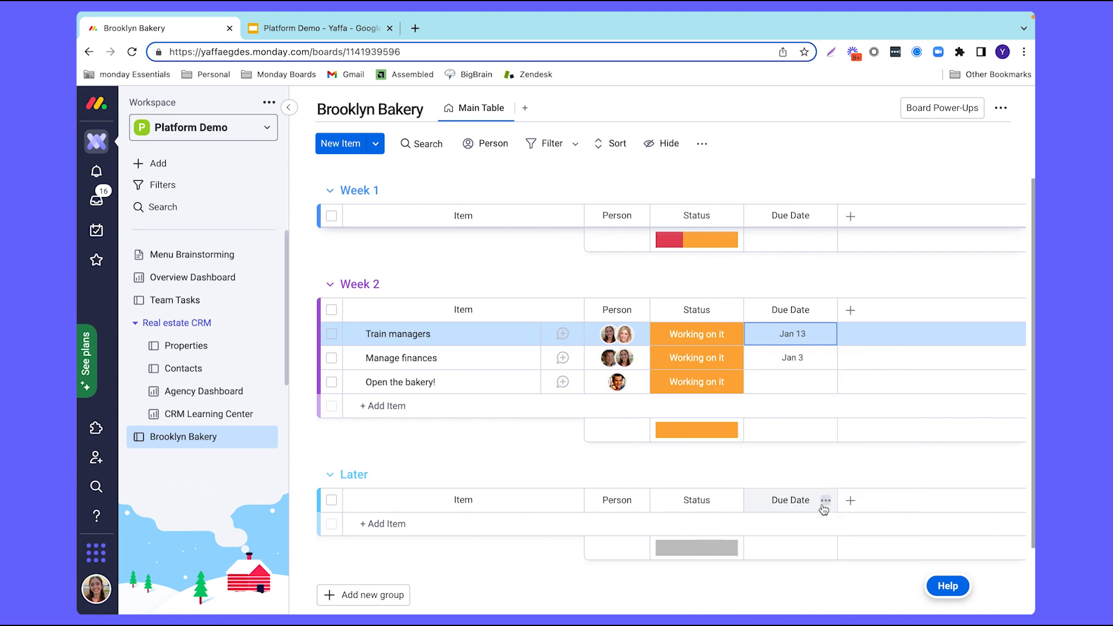
left_click(792, 358)
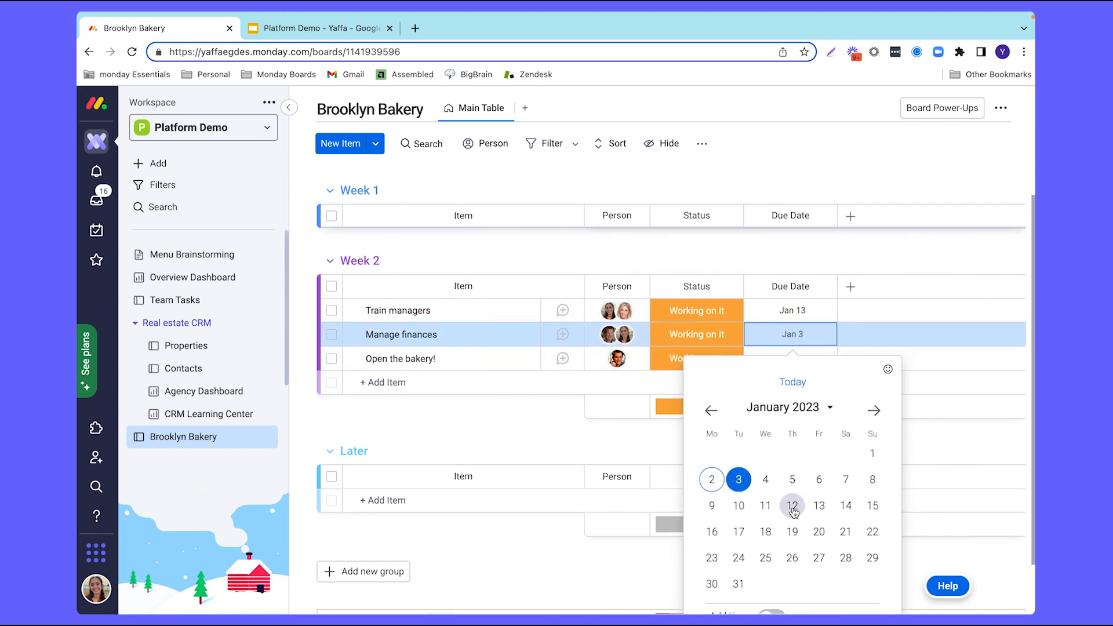
left_click(793, 506)
left_click(807, 357)
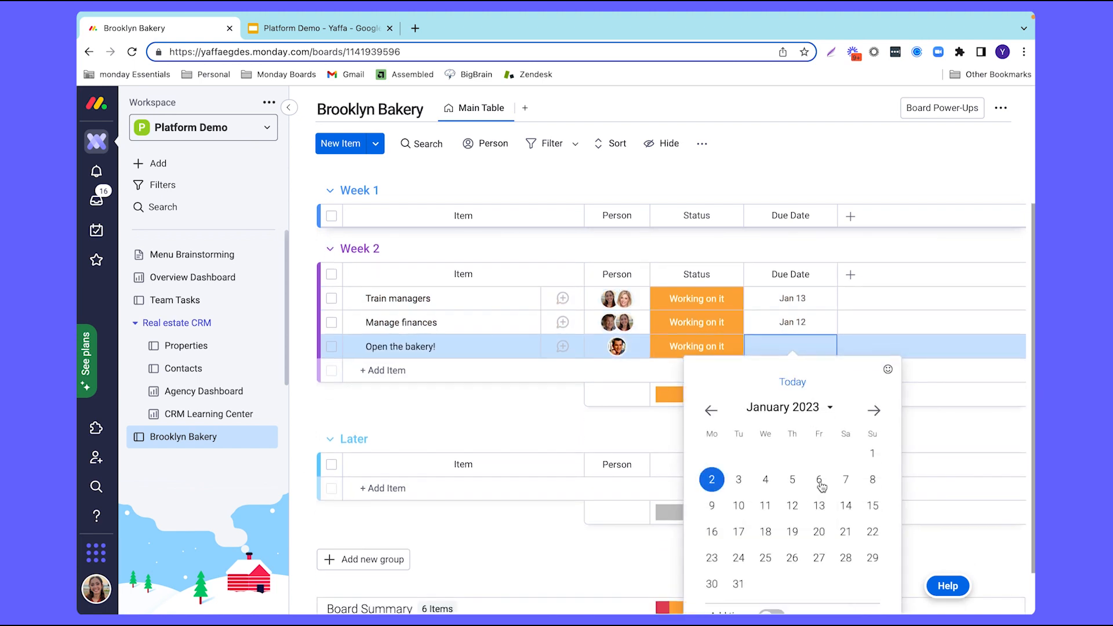
left_click(819, 506)
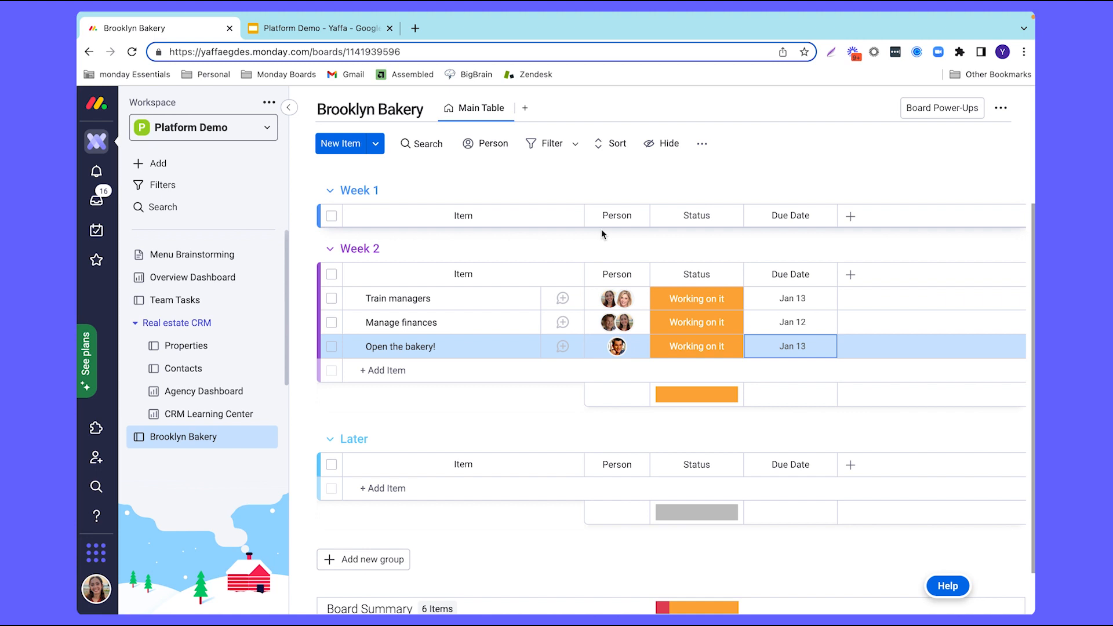
- Set the Due Date column as a deadline connected to the Status column, without choosing a person column
scroll(813, 278, "up", 3)
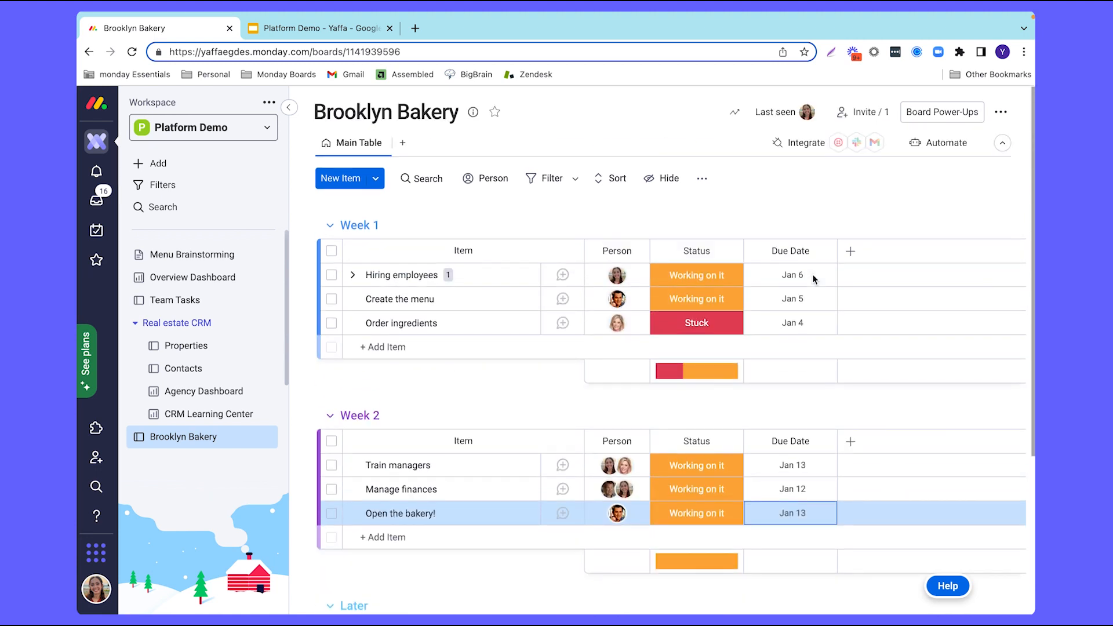
left_click(826, 251)
mouse_move(729, 312)
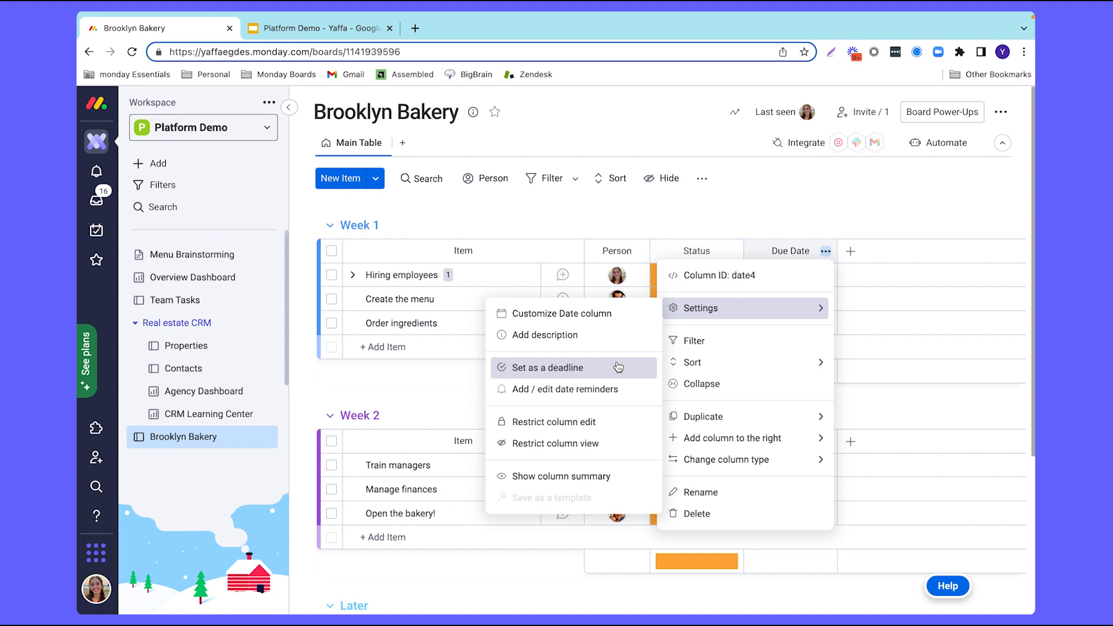
left_click(549, 367)
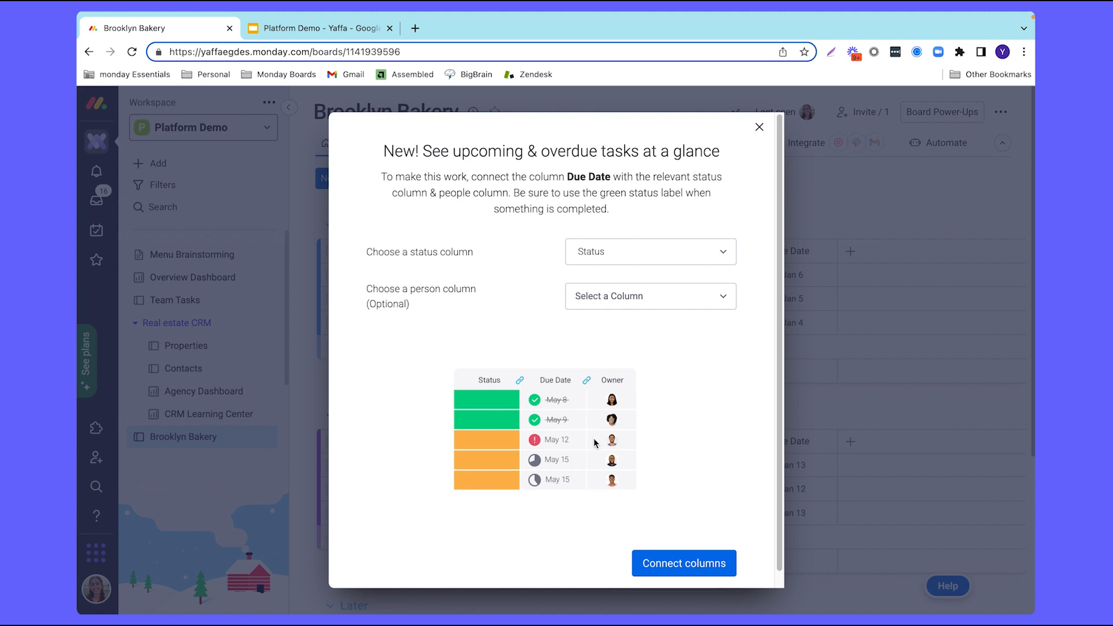
left_click(685, 564)
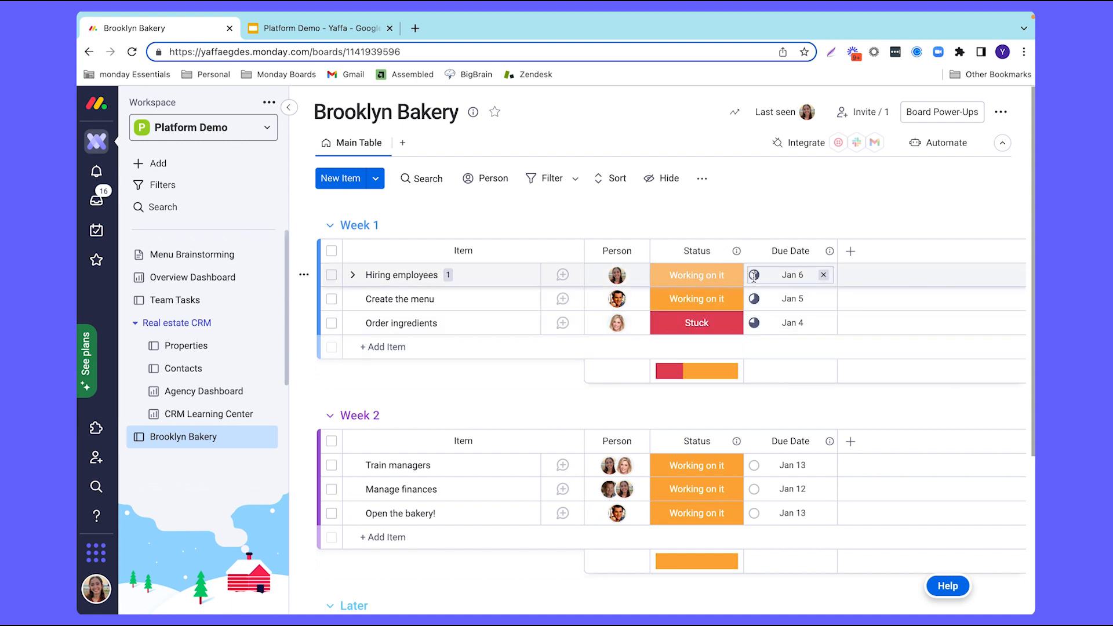
- Change the due date of Hiring employees to January 1 and mark Create the menu as Done
left_click(776, 275)
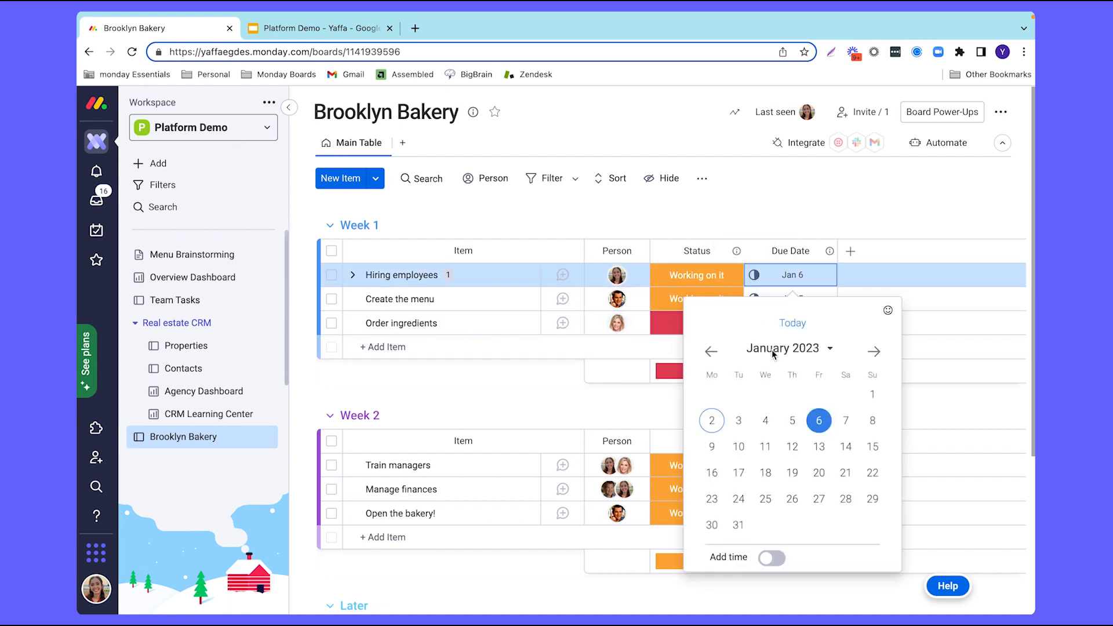
left_click(872, 394)
mouse_move(754, 274)
left_click(702, 299)
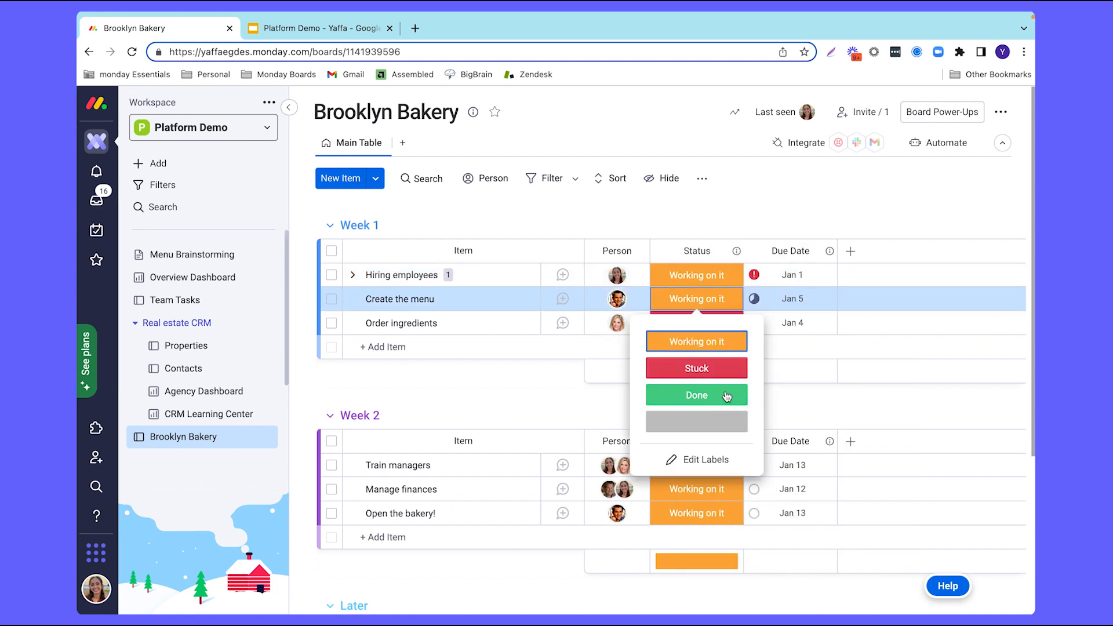
left_click(725, 392)
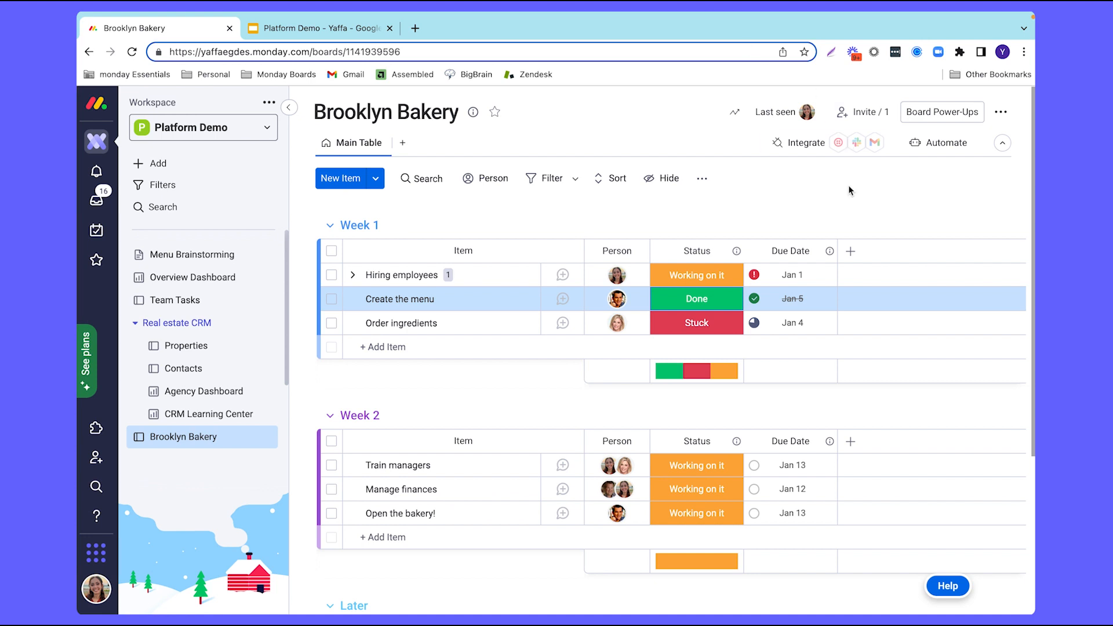
- Add a Numbers column after Due Date and name it Budget
left_click(850, 251)
left_click(851, 251)
left_click(851, 252)
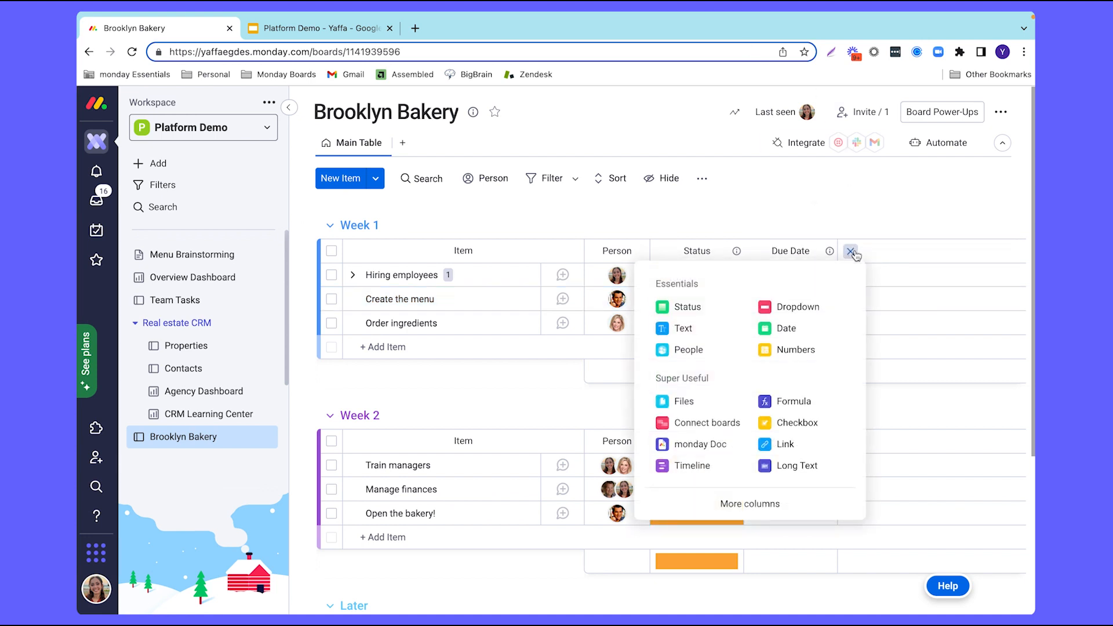
left_click(792, 353)
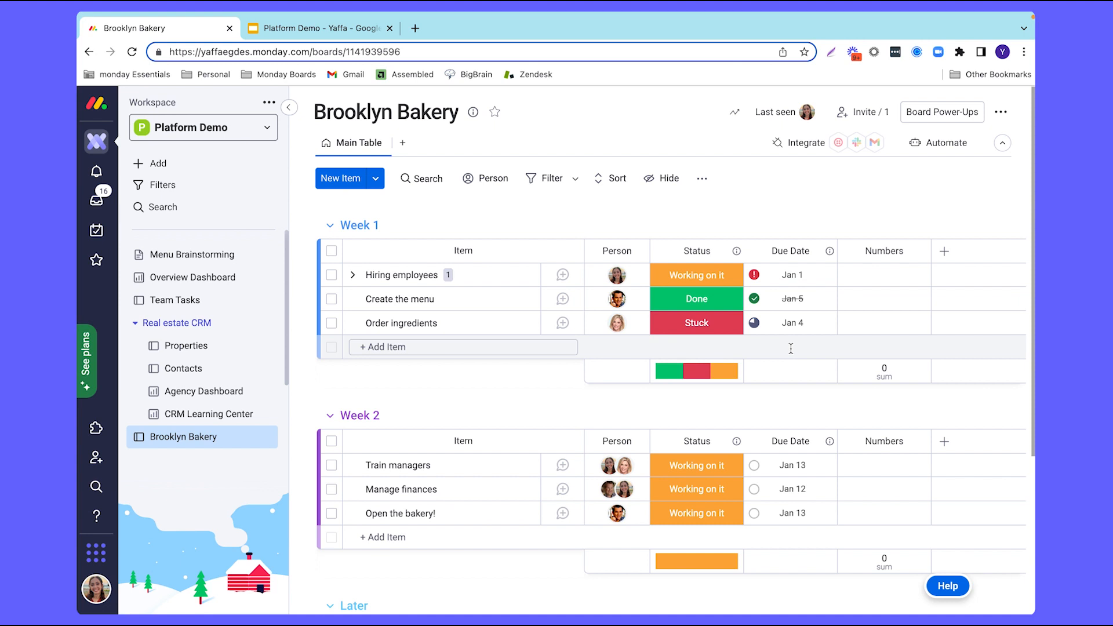
left_click(865, 251)
type("Budget")
key("Return")
- Enter the Week 1 budgets: 100 for Hiring employees, 50 for Create the menu and 200 for Order ingredients
left_click(902, 276)
type("1000")
key("BackSpace")
left_click(892, 299)
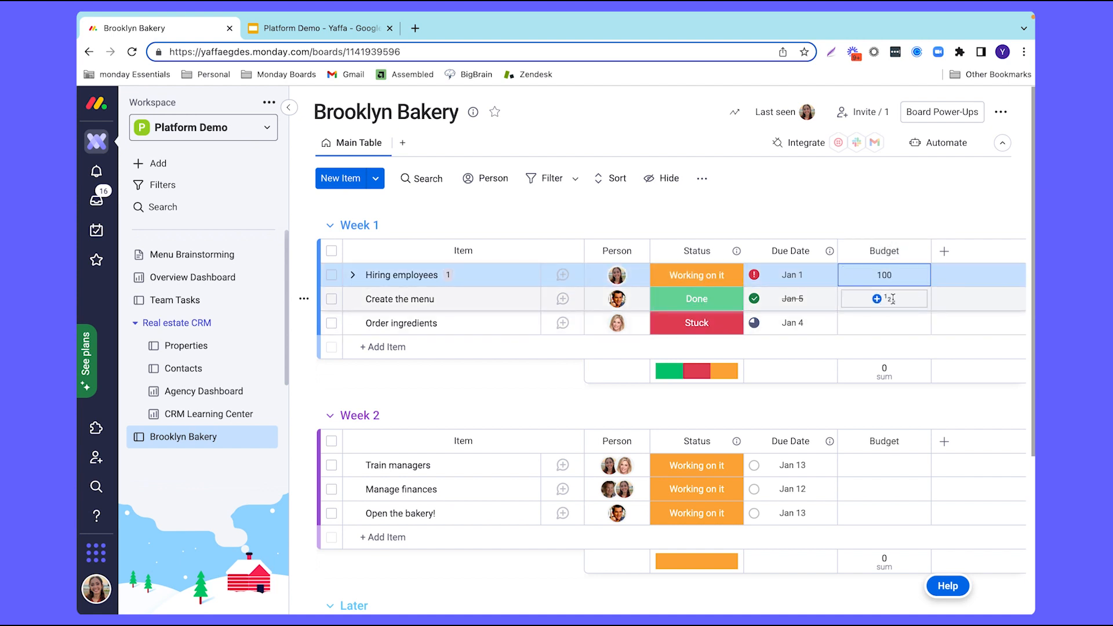
type("50")
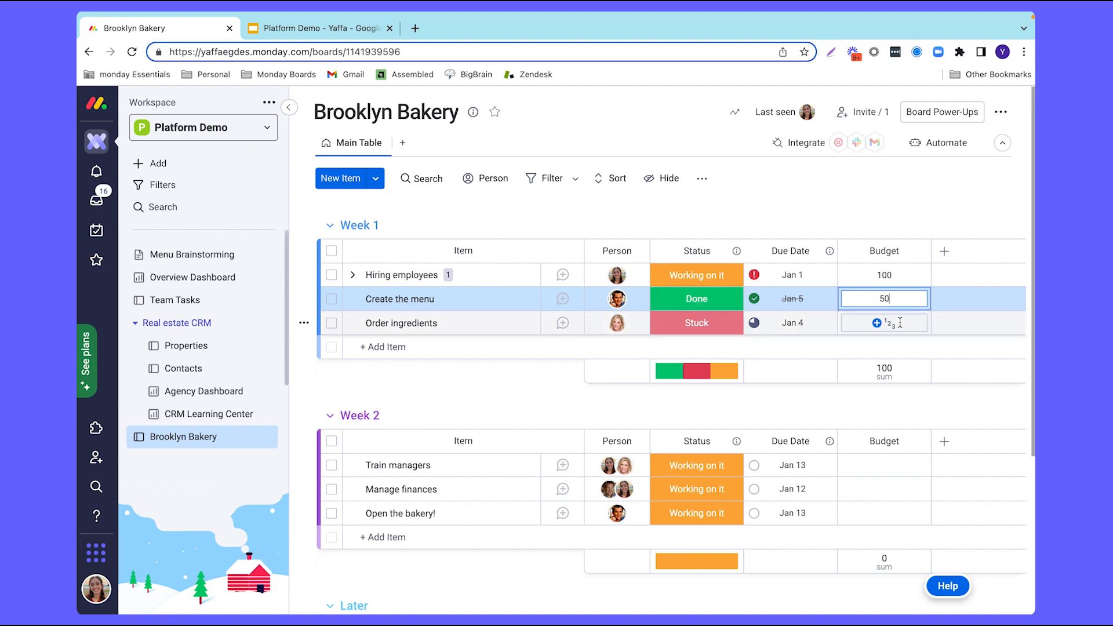
left_click(898, 322)
type("200")
- Enter the Week 2 budgets: 100 for Train managers, 80 for Manage finances and 400 for Open the bakery!
left_click(886, 466)
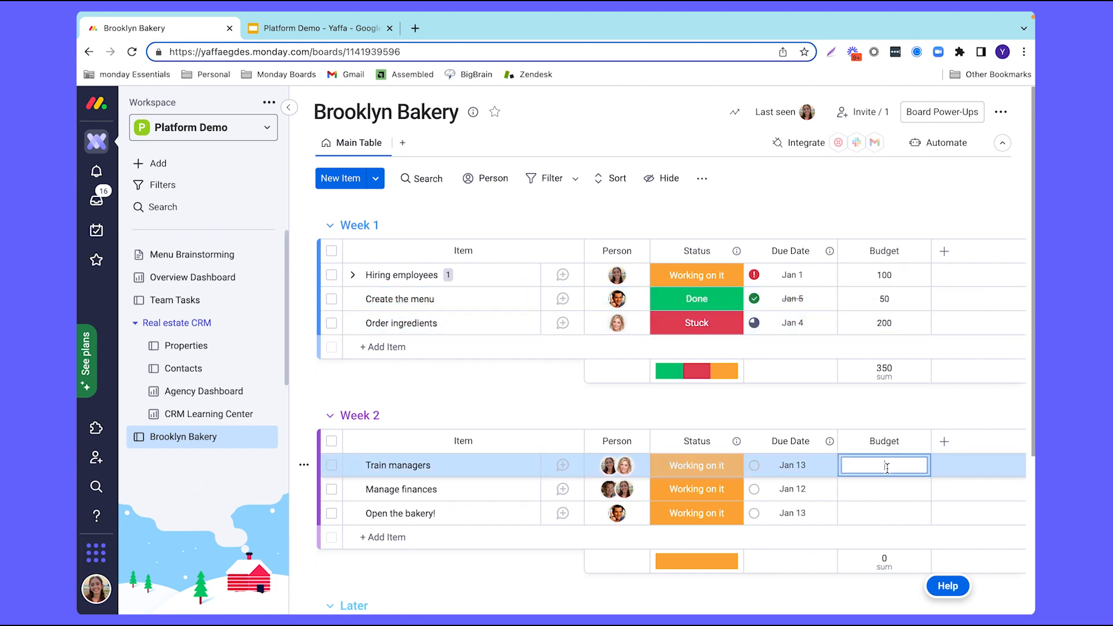
type("100")
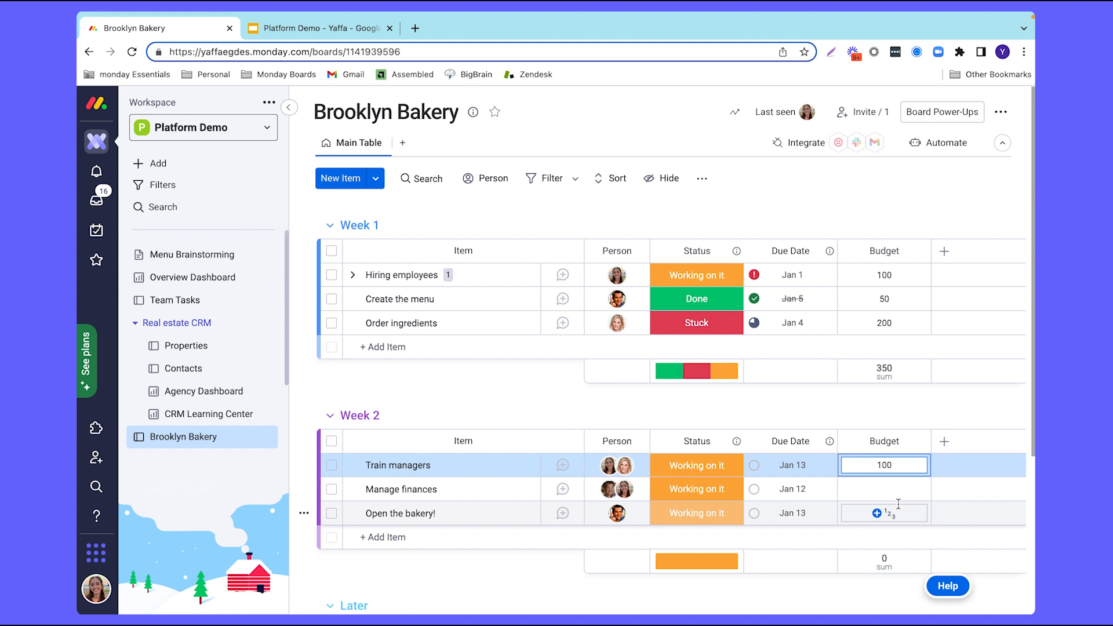
key("Return")
left_click(897, 494)
type("80")
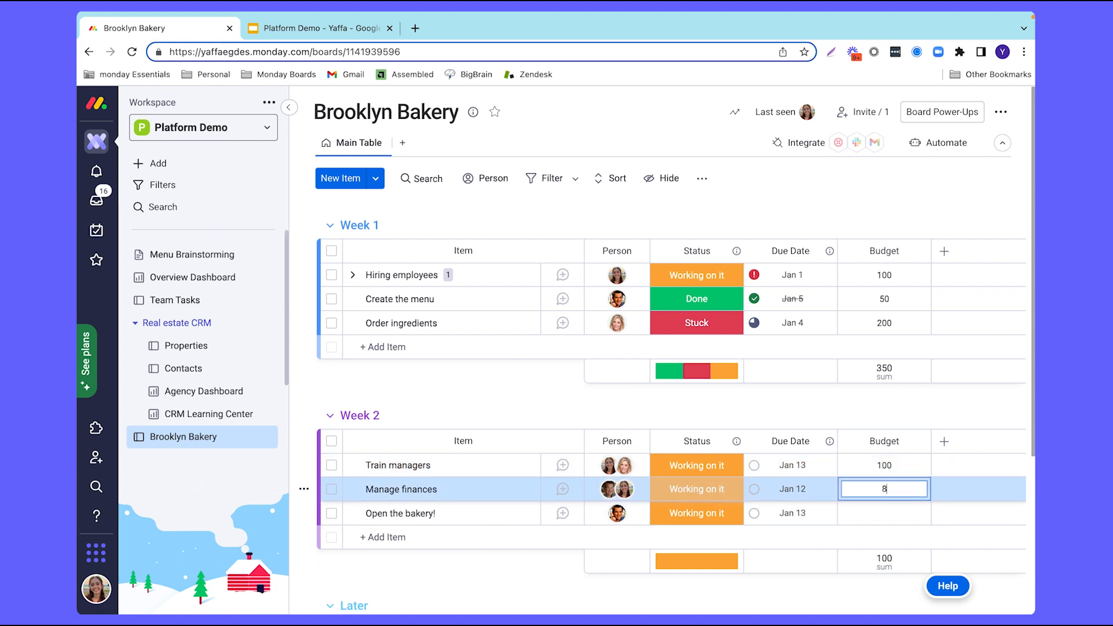
left_click(900, 512)
type("400")
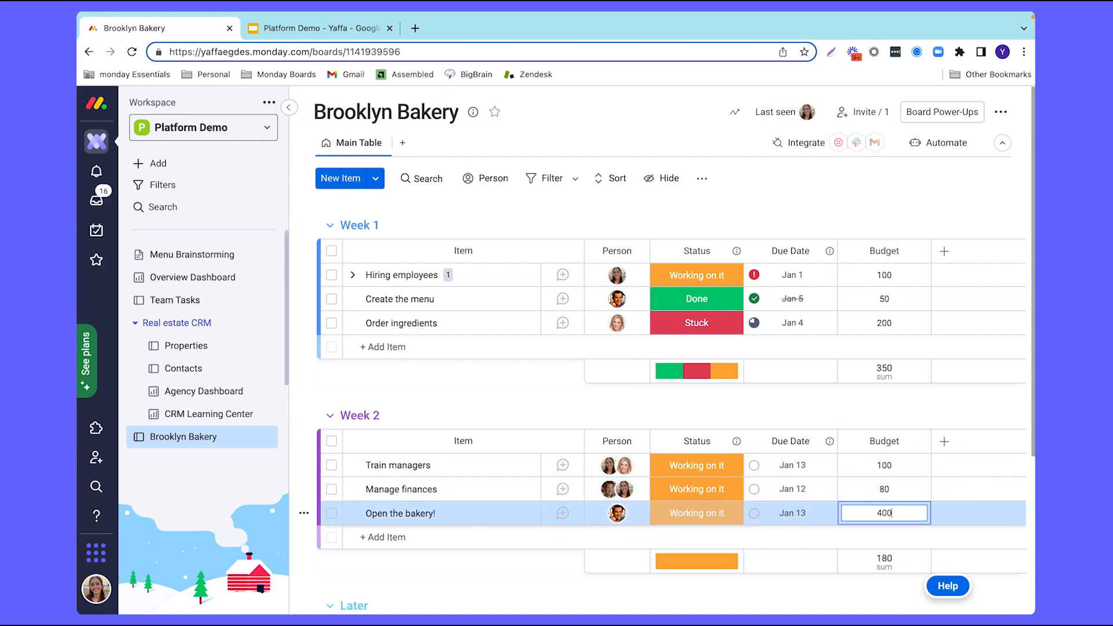
key("Return")
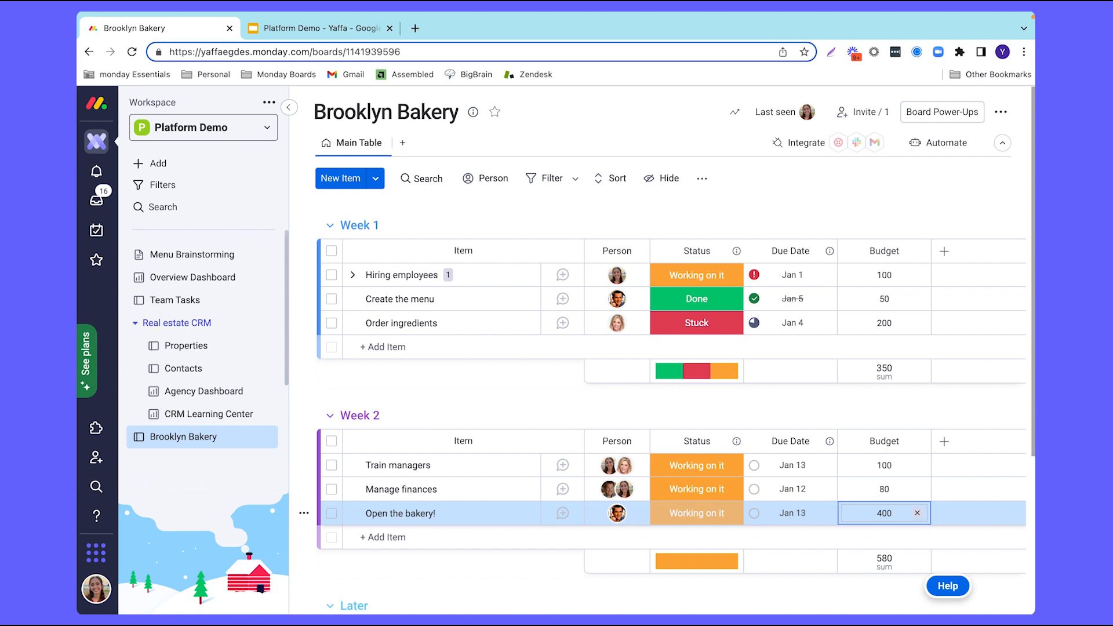
- Set the unit of the Budget column to dollars ($)
left_click(883, 377)
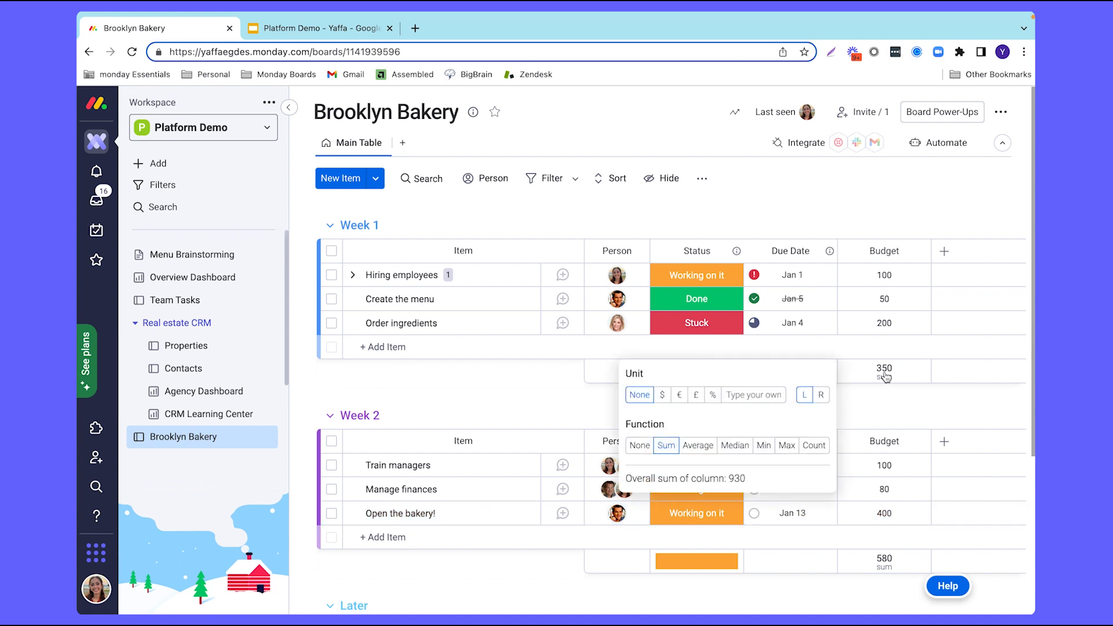
left_click(663, 397)
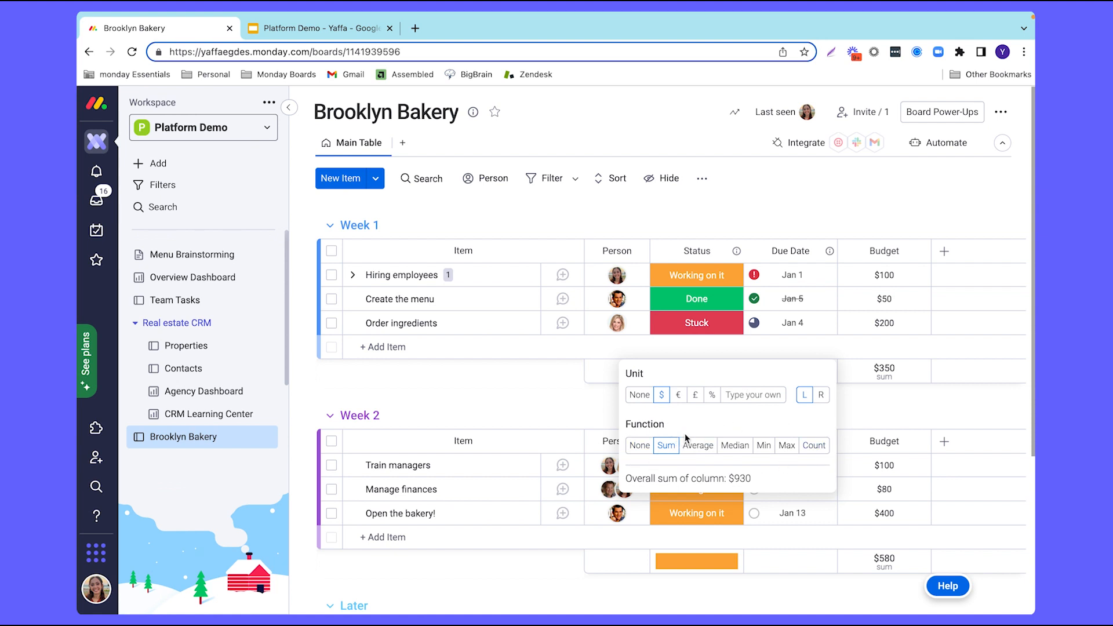
left_click(835, 206)
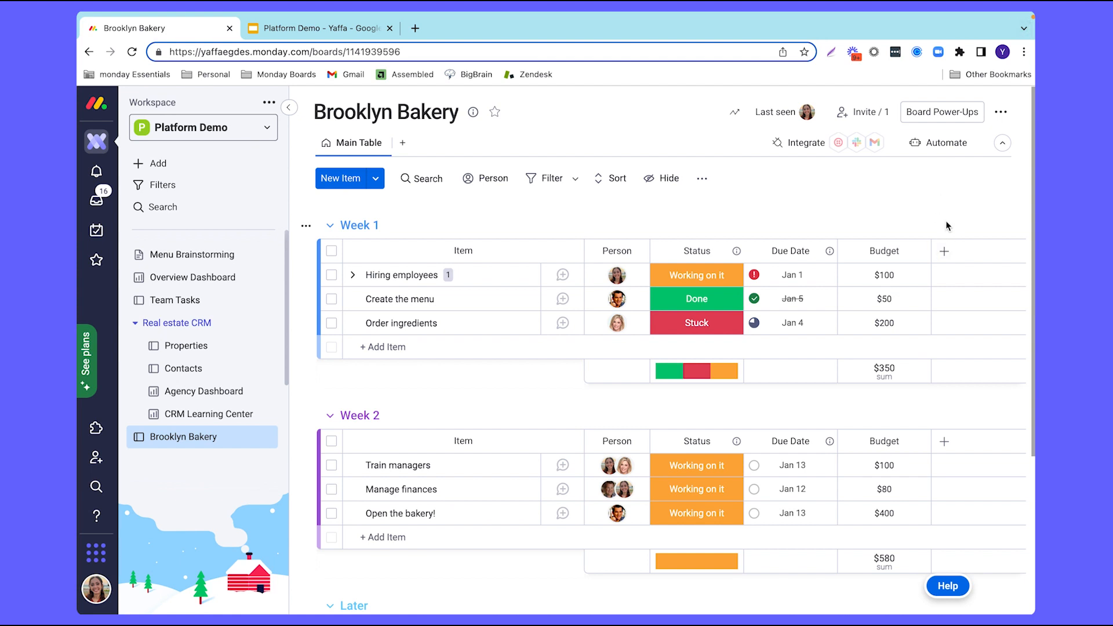
- Add a Timeline column to the board after the Budget column
left_click(944, 251)
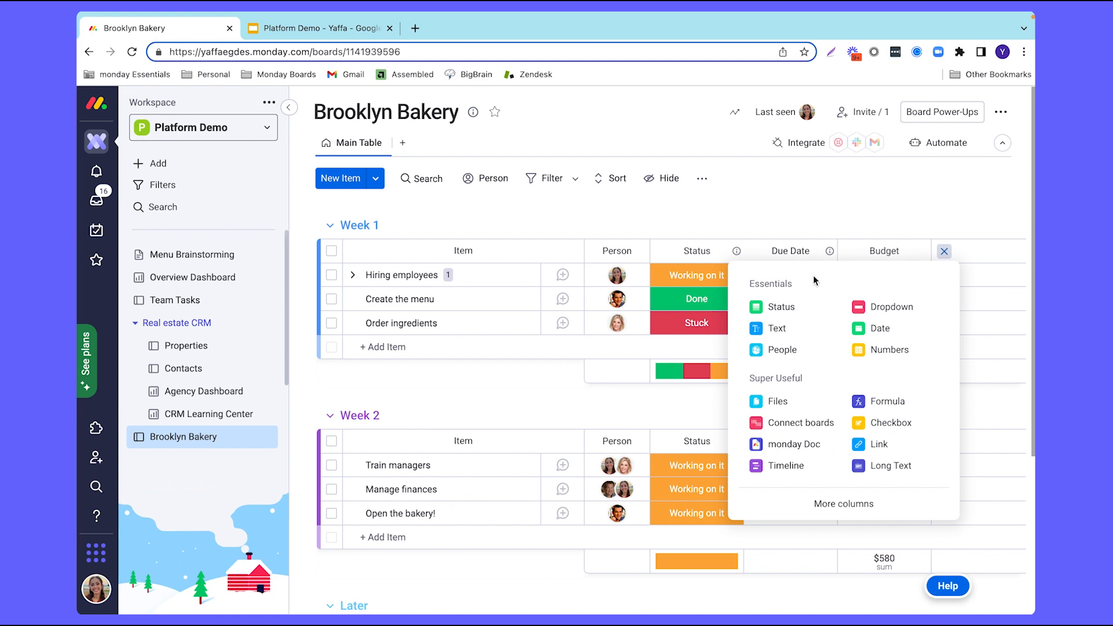
left_click(787, 465)
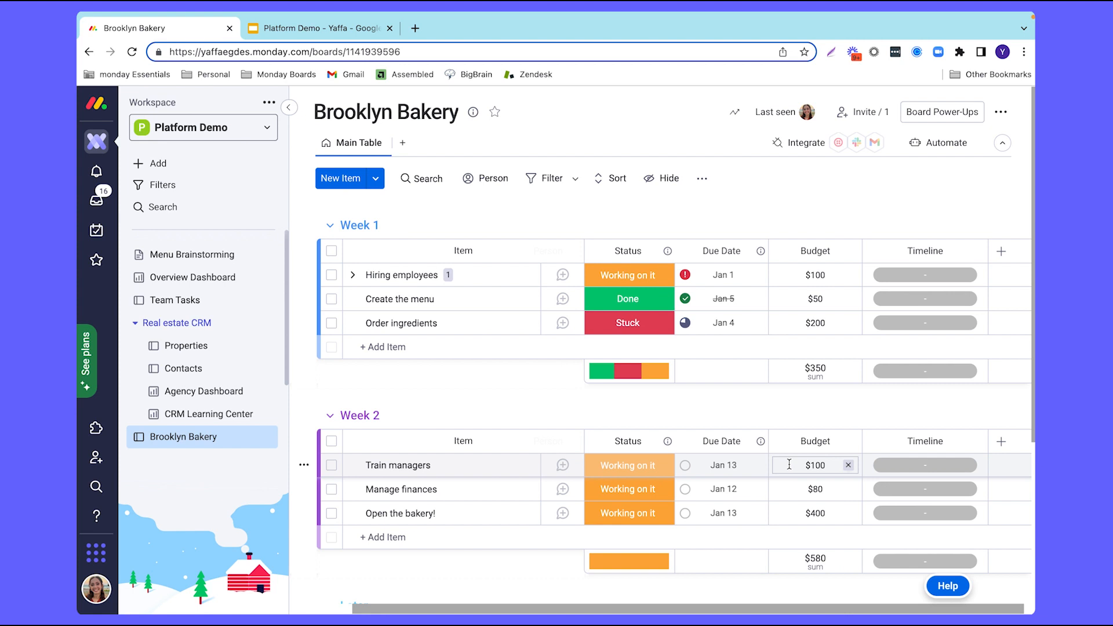
- Set the Week 1 timelines: Jan 2–4 for Hiring employees, Jan 3–5 for Create the menu and Jan 3–4 for Order ingredients
left_click(924, 274)
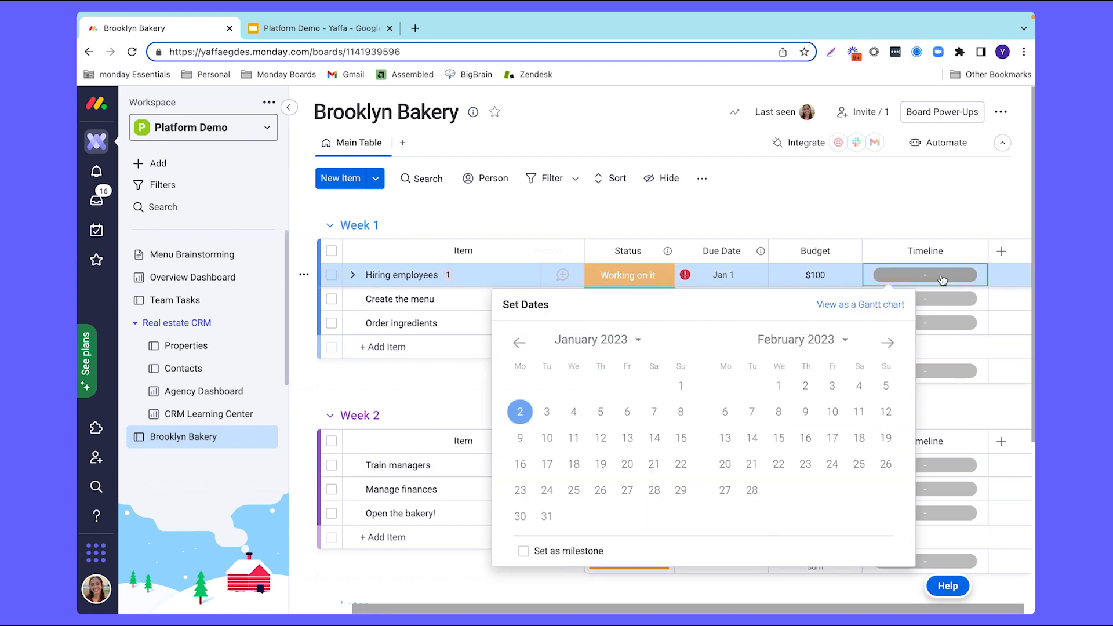
left_click(573, 412)
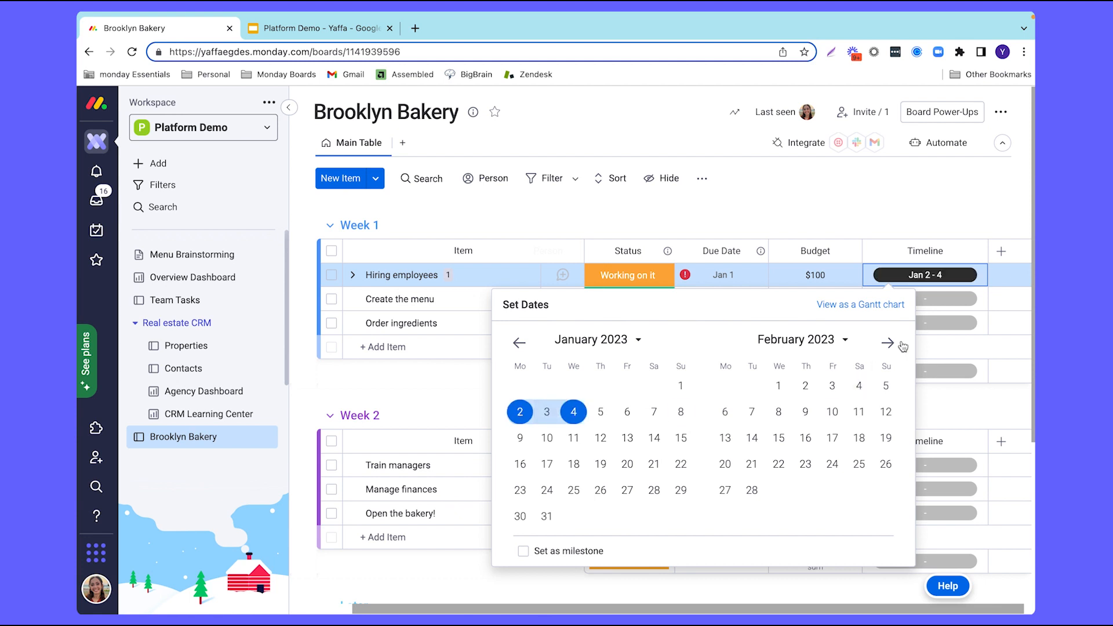
left_click(931, 304)
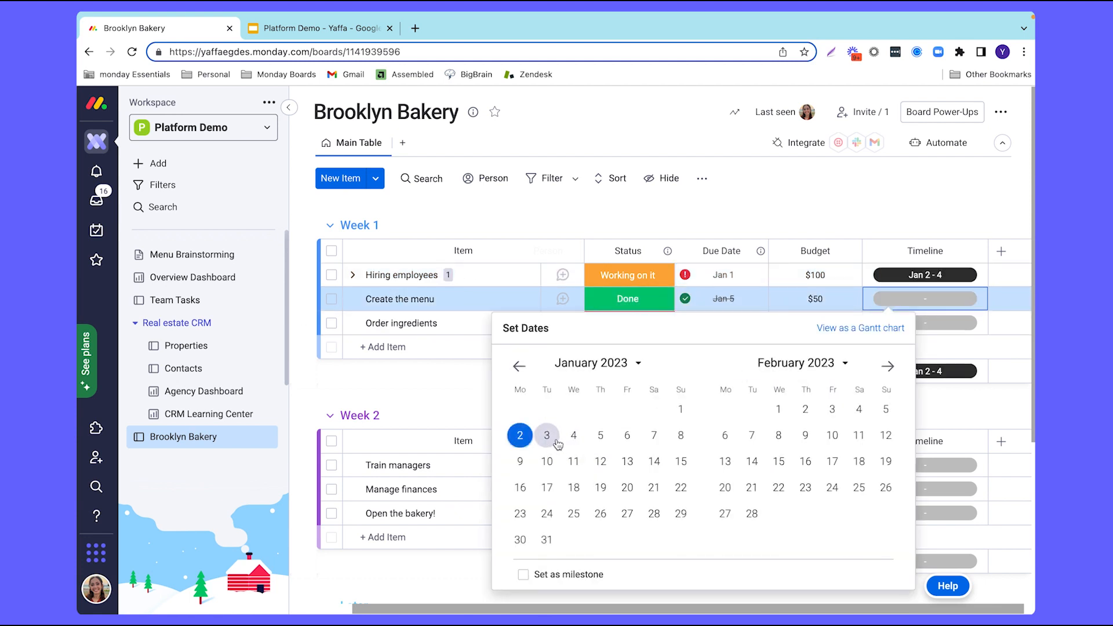
left_click(546, 434)
left_click(601, 435)
left_click(925, 323)
left_click(520, 459)
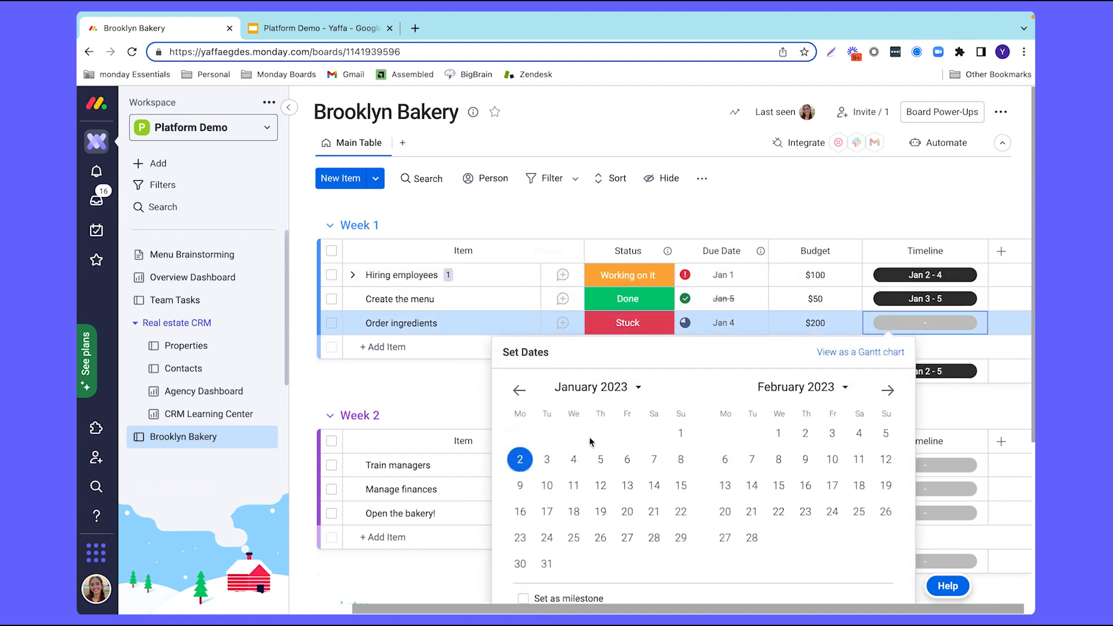
left_click(574, 459)
- Set the Week 2 timelines: Jan 10–12 for Train managers, Jan 9–12 for Manage finances and Jan 4–13 for Open the bakery!
left_click(925, 464)
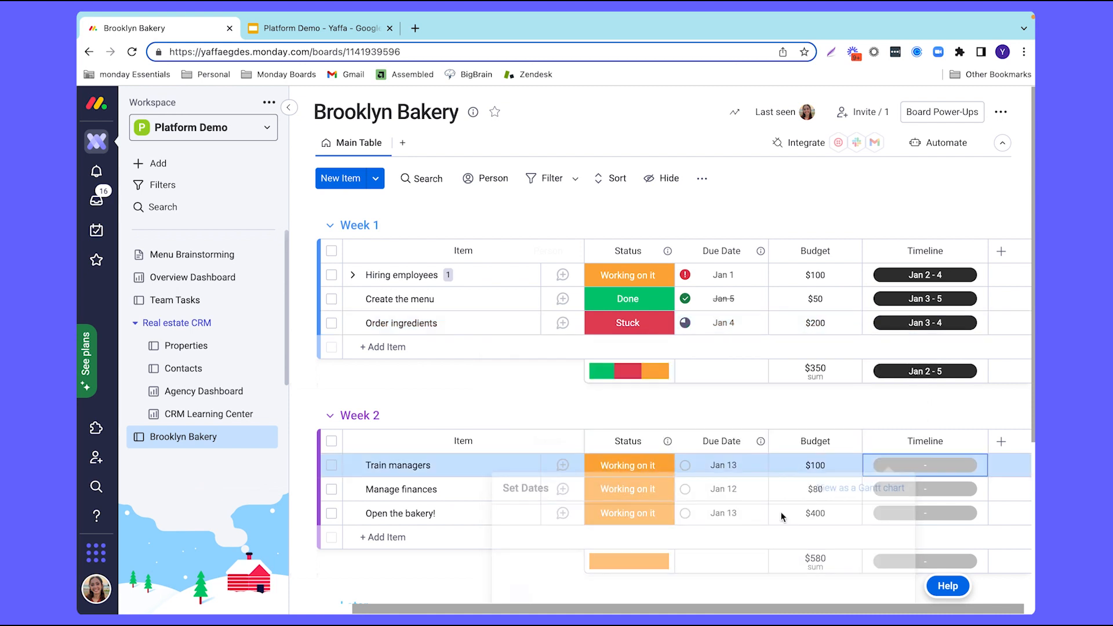
left_click(547, 455)
left_click(601, 454)
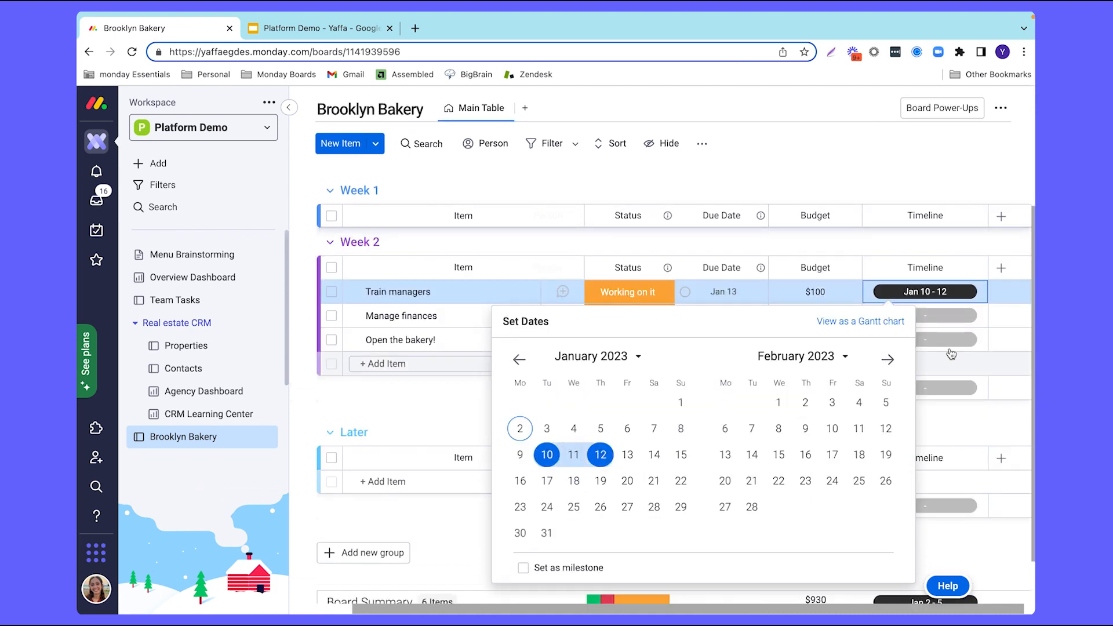
left_click(925, 315)
left_click(520, 452)
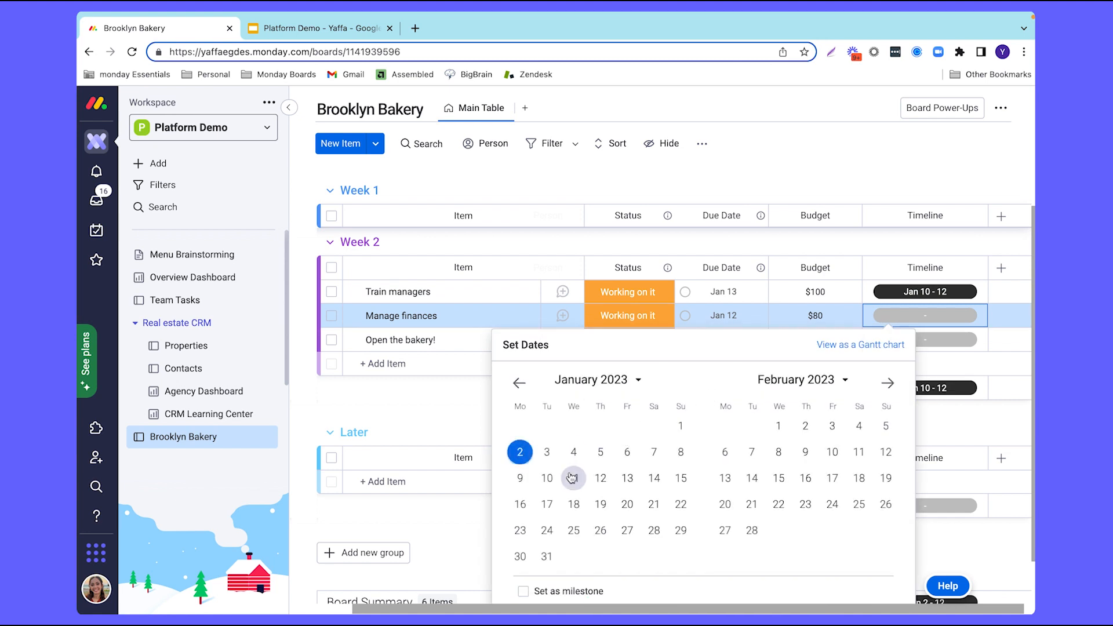
left_click(519, 478)
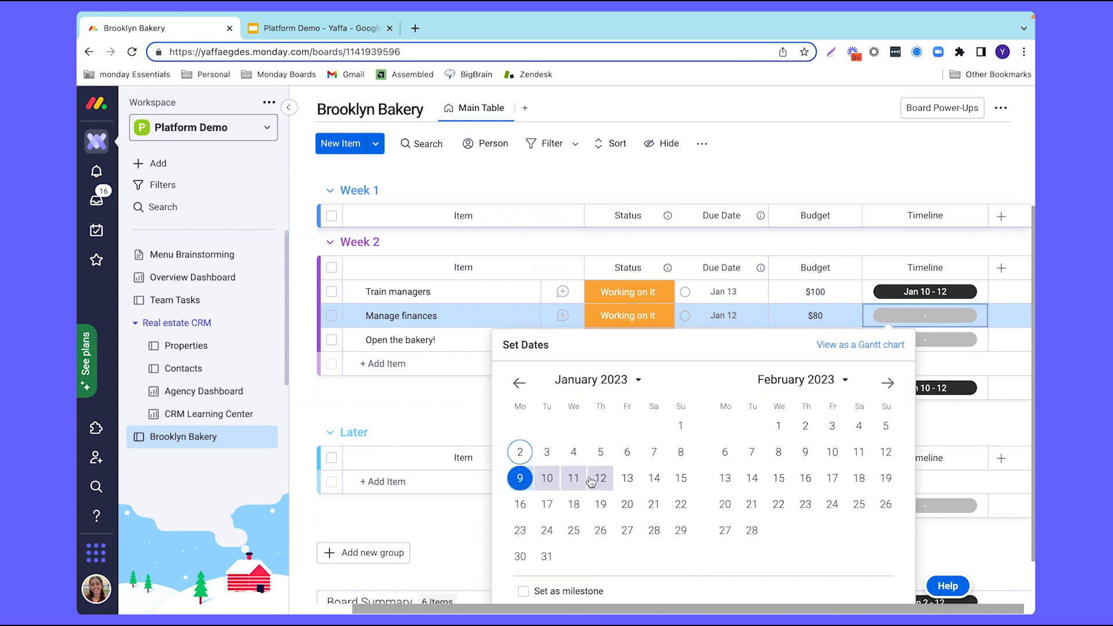
left_click(600, 478)
left_click(924, 340)
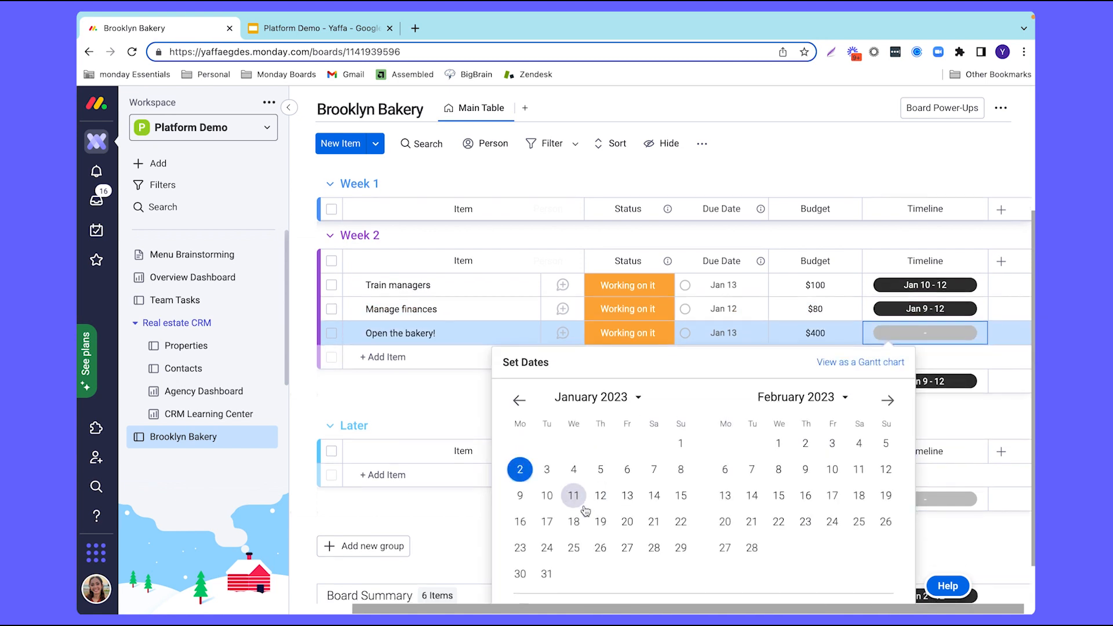
left_click(573, 468)
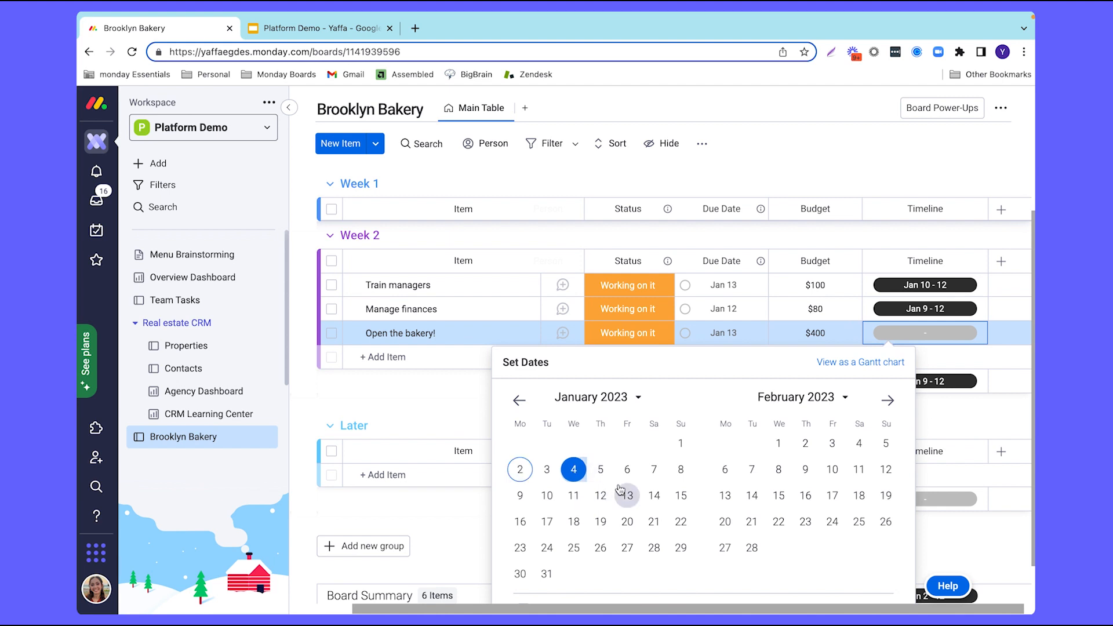
left_click(627, 495)
left_click(915, 168)
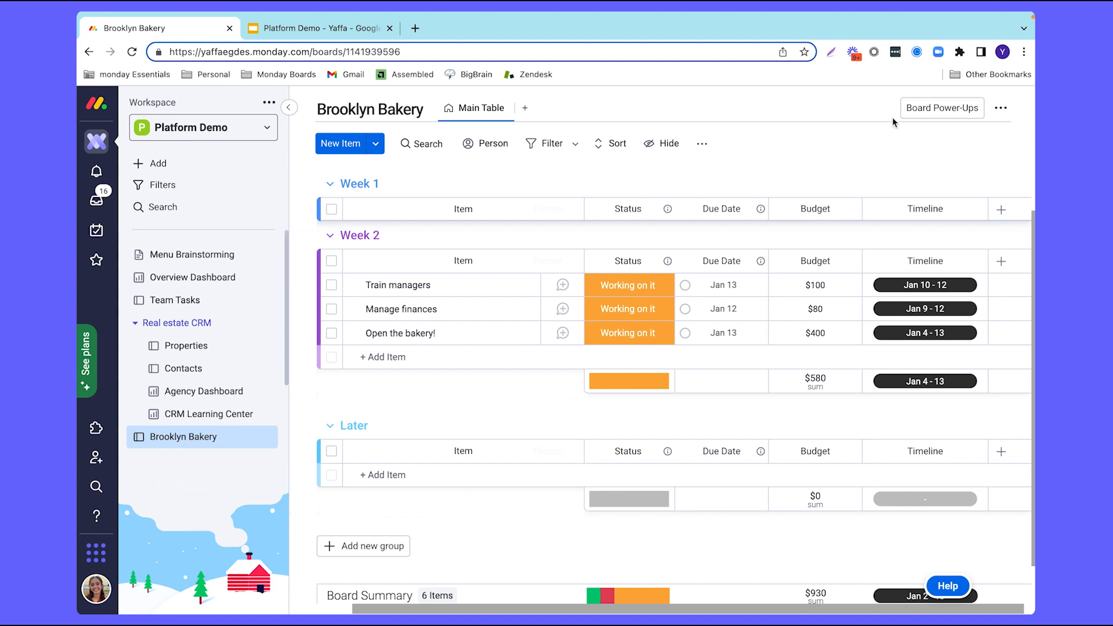
- Add another Status column after the Timeline column and name it Priority
scroll(997, 284, "up", 3)
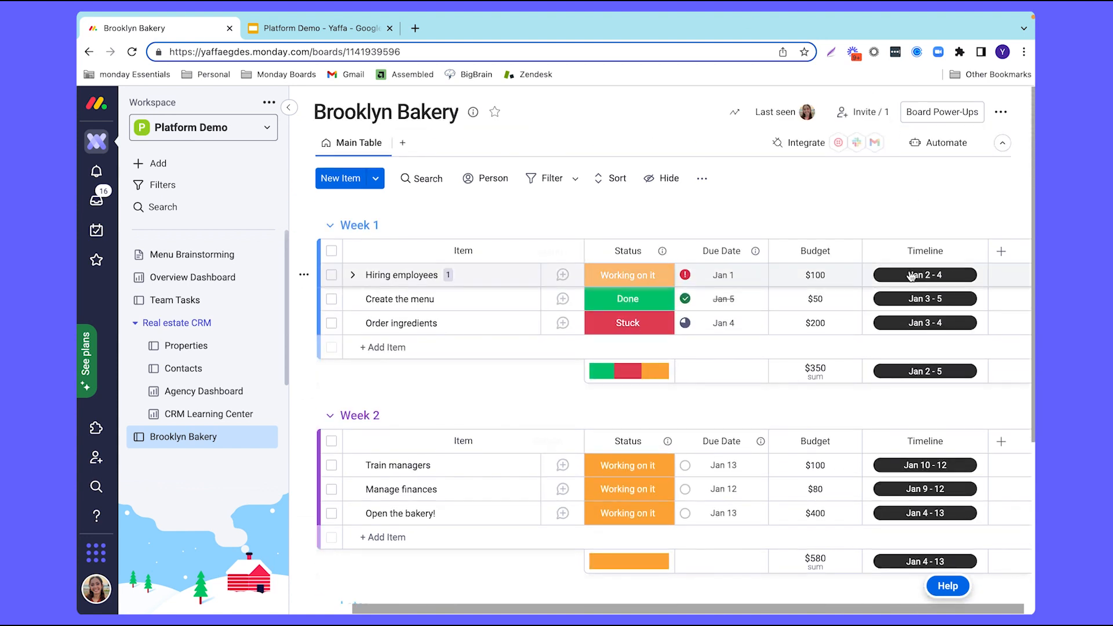
left_click(1001, 255)
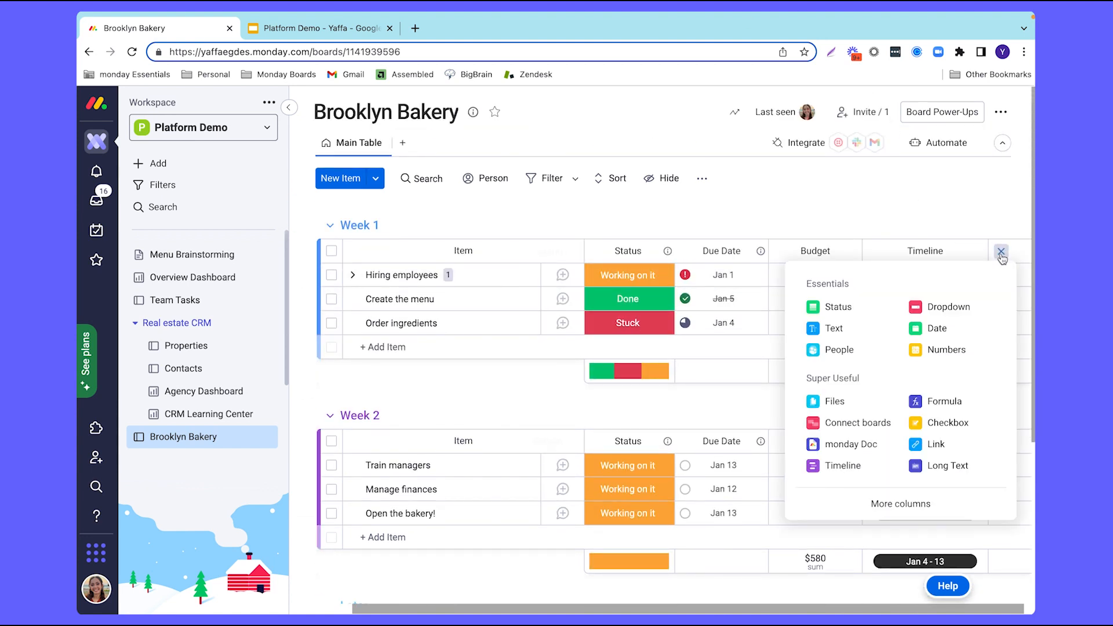
left_click(834, 309)
double_click(940, 252)
key("ctrl+a")
type("Priority")
key("Return")
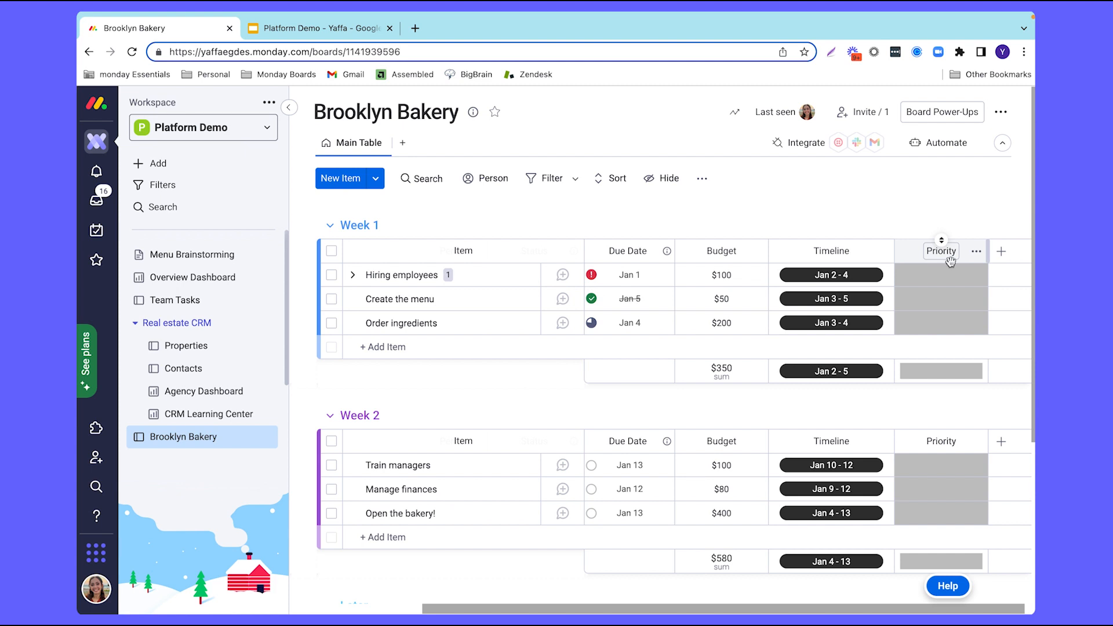
- Rename the Priority column's labels: Done as Low, Stuck as Medium and Working on it as High
left_click(965, 306)
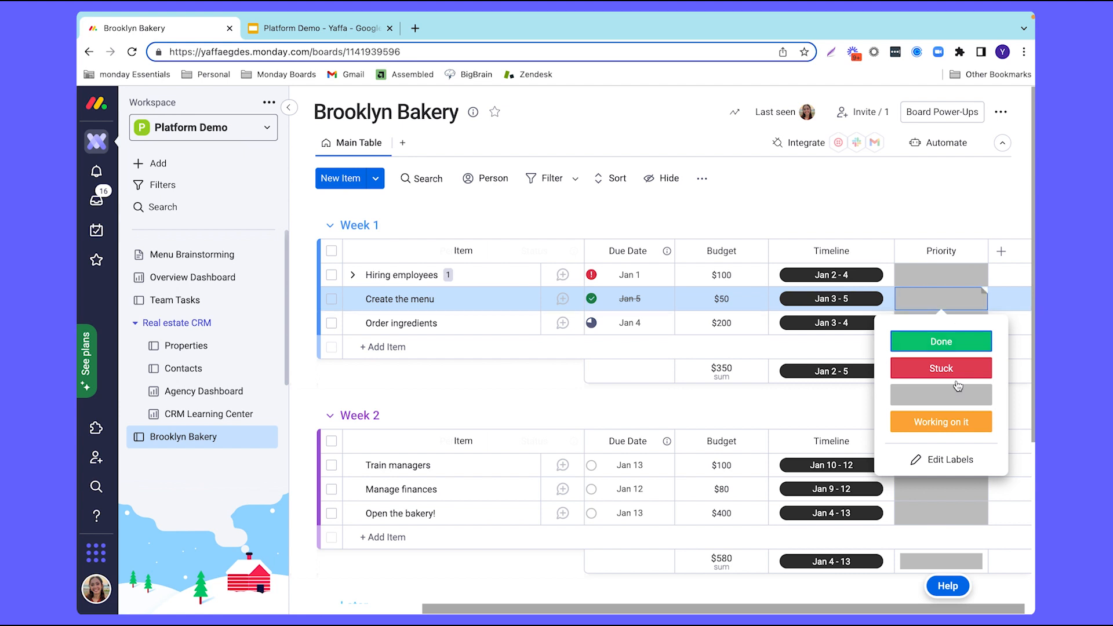
left_click(942, 459)
left_click(939, 348)
double_click(935, 342)
type("Low")
double_click(938, 366)
type("Medium")
double_click(939, 422)
type("High")
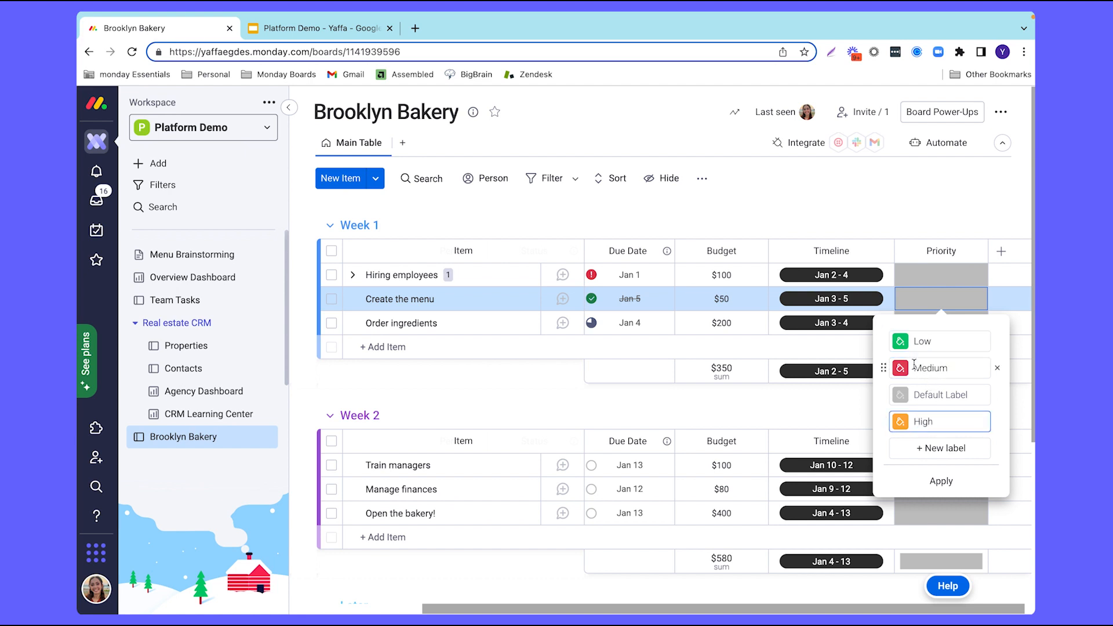
- Recolor the Priority labels with yellow for Low, light red for Medium and blue for High, and apply the label changes
left_click(902, 343)
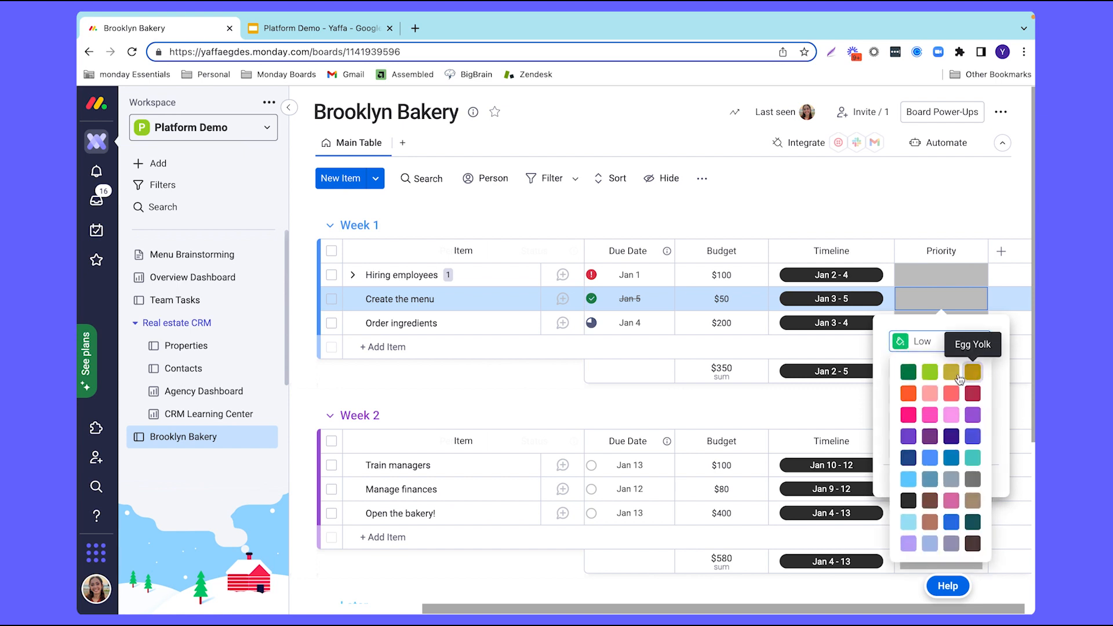
left_click(967, 378)
left_click(902, 372)
left_click(953, 420)
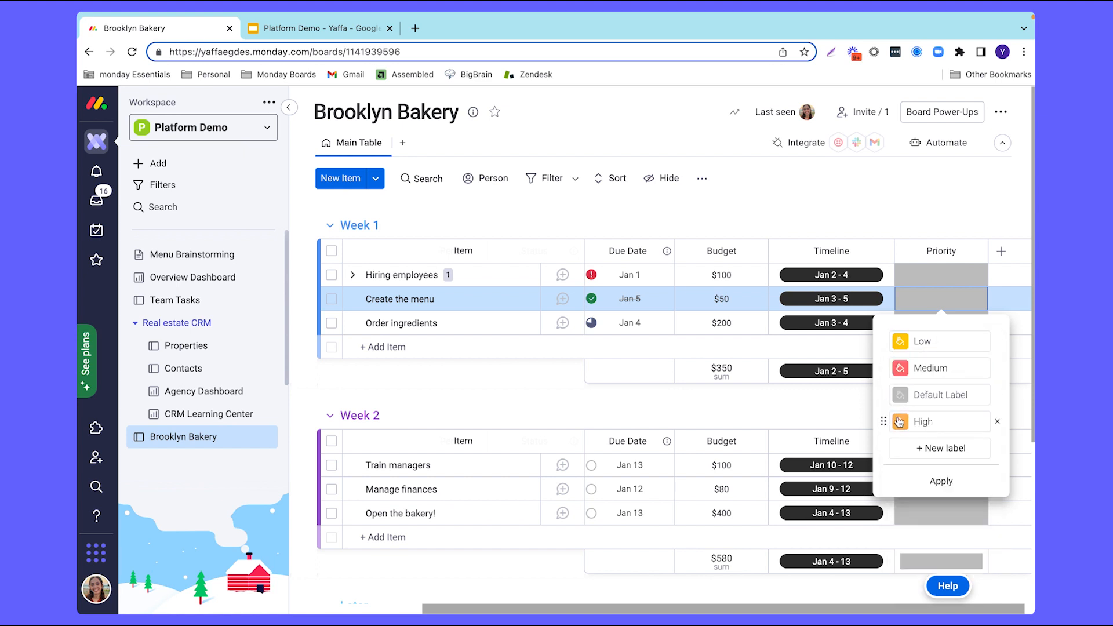
left_click(900, 423)
left_click(951, 369)
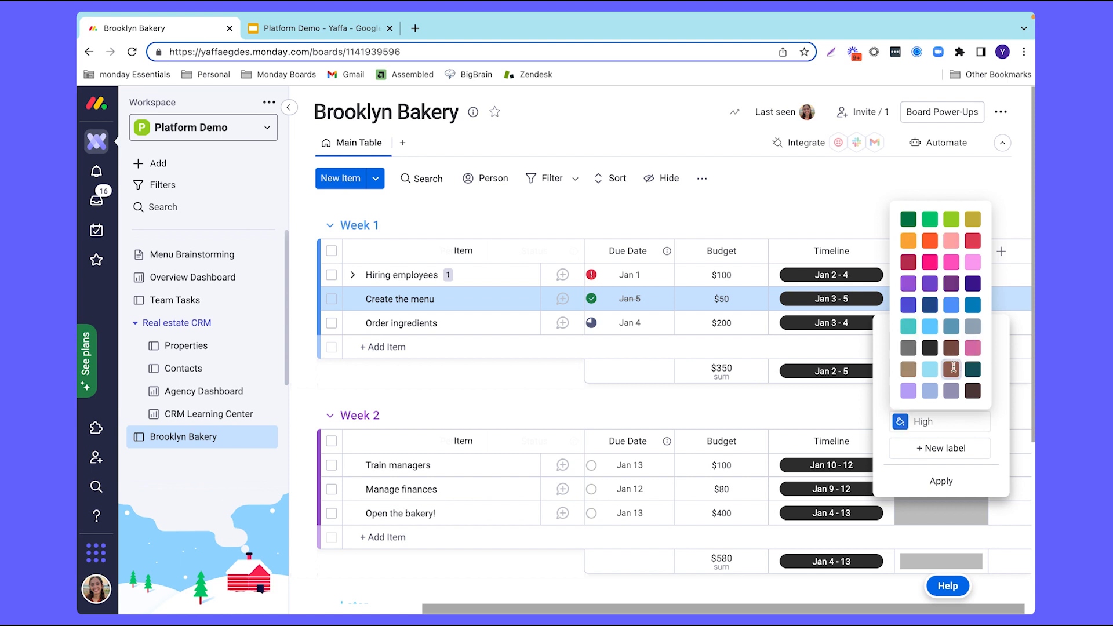
left_click(941, 273)
- Set the Week 1 priorities: Low for Hiring employees, High for Create the menu and Medium for Order ingredients
left_click(941, 275)
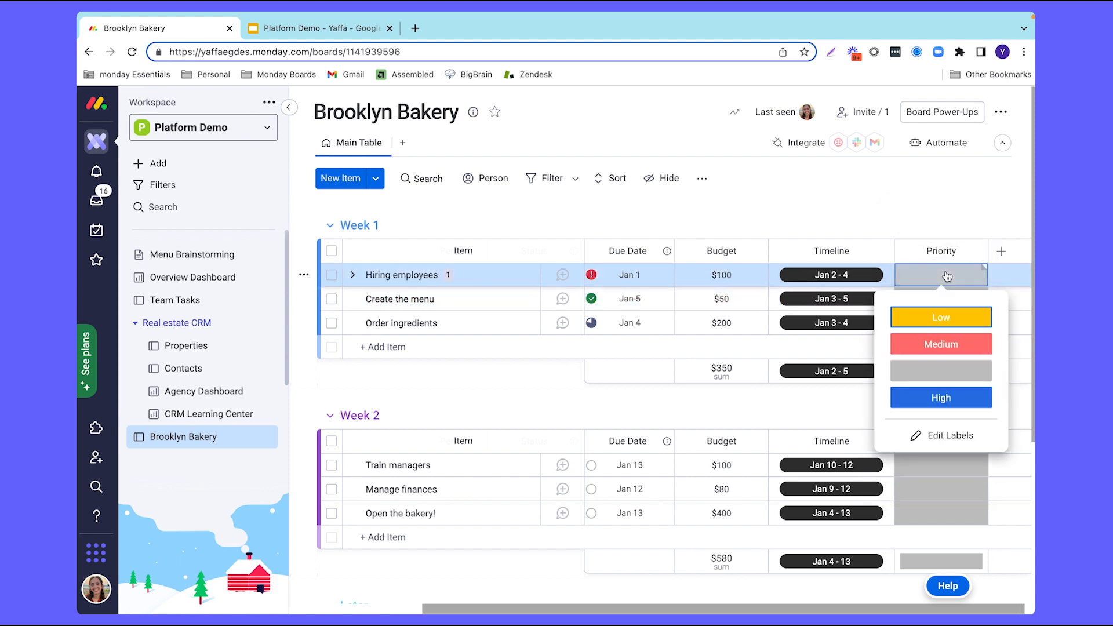
left_click(943, 316)
left_click(943, 303)
left_click(954, 421)
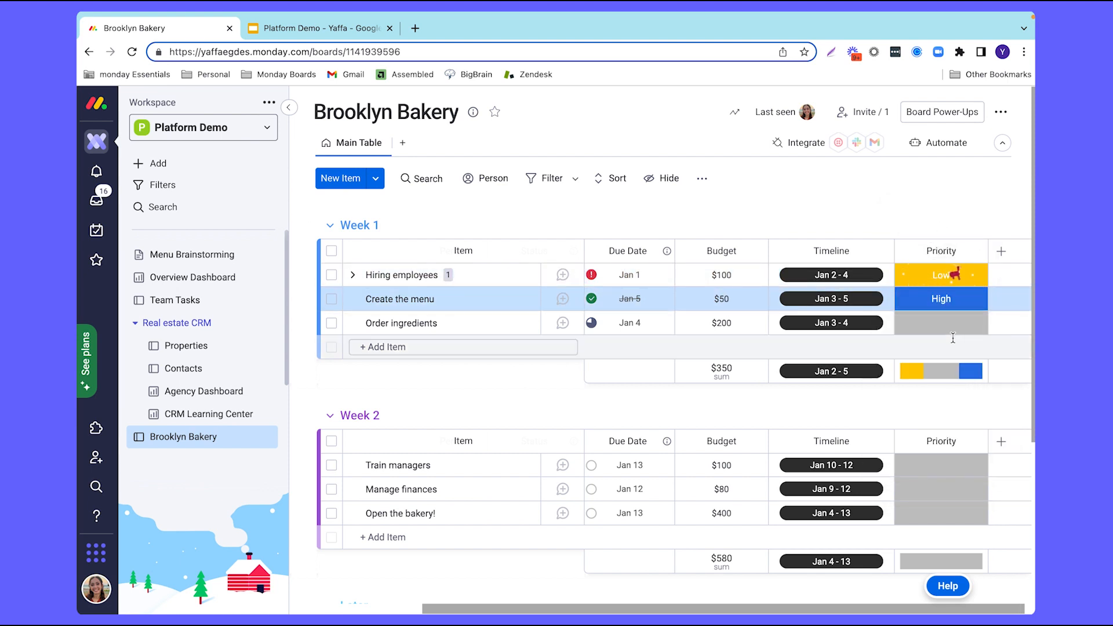
left_click(952, 332)
left_click(941, 391)
- Set the Week 2 priorities: Medium for Train managers, Low for Manage finances and High for Open the bakery!
left_click(952, 467)
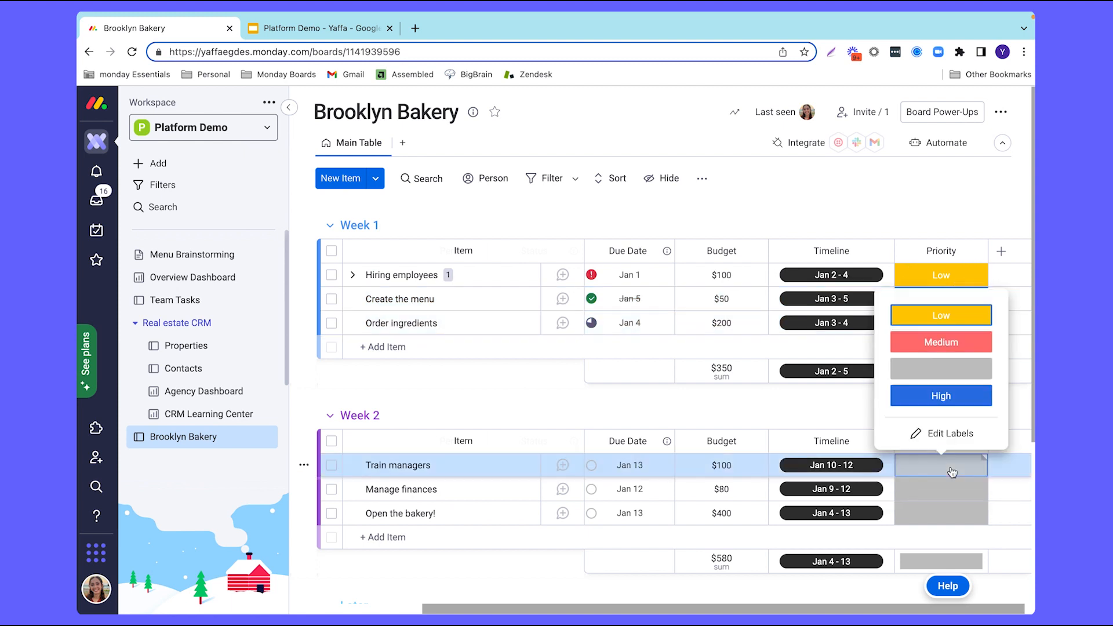
left_click(955, 346)
left_click(955, 492)
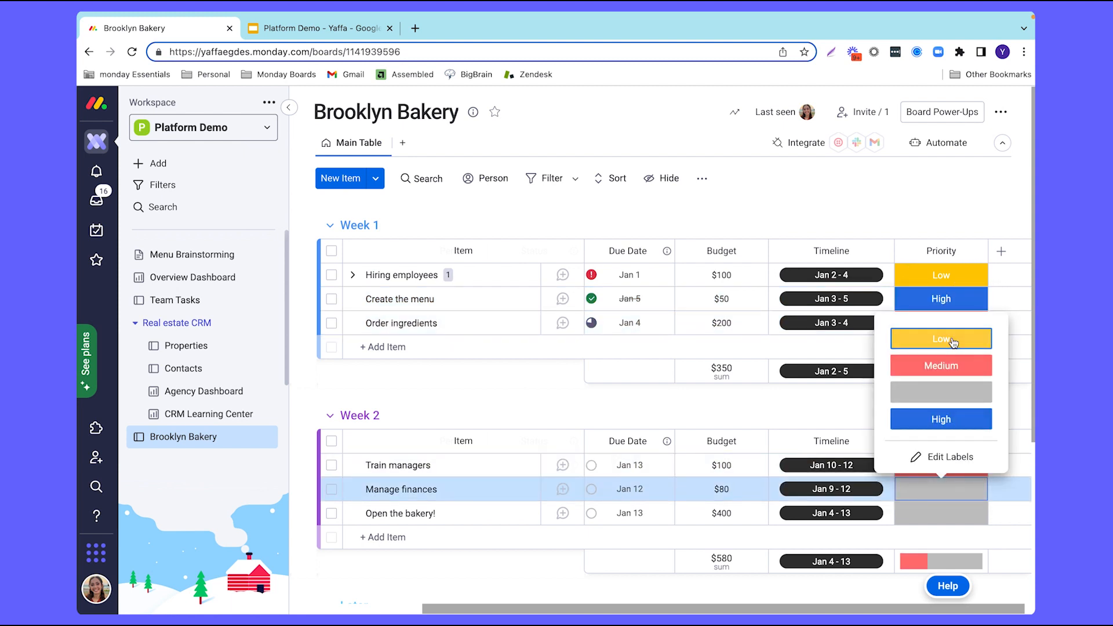
left_click(954, 341)
left_click(953, 518)
left_click(945, 442)
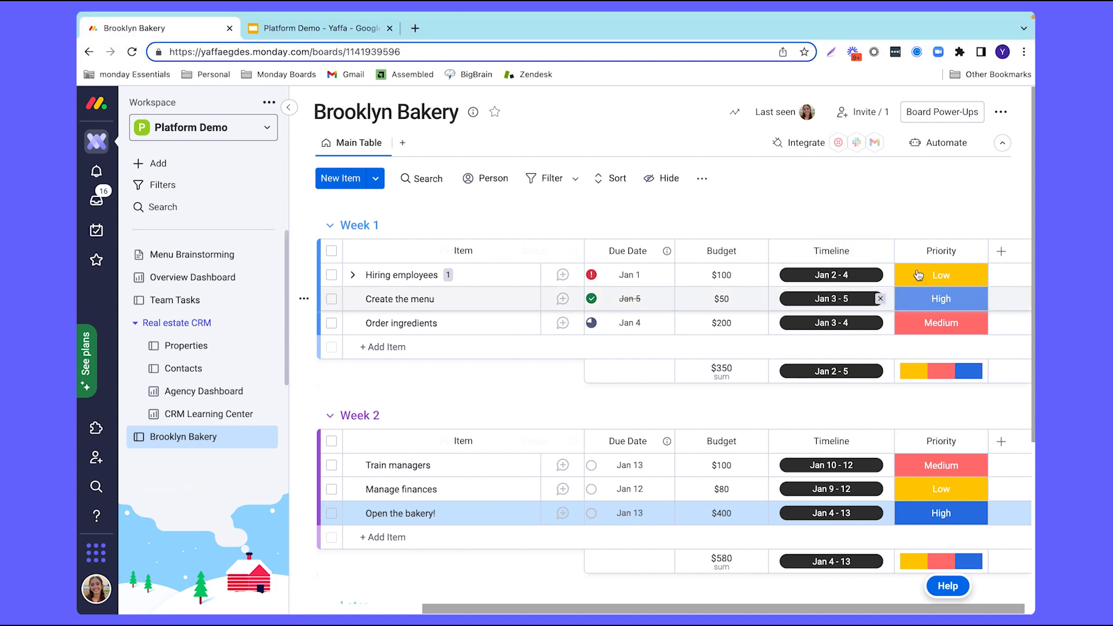
- Browse the additional column types offered in the Column Center, and return to the board without adding one
left_click(1000, 253)
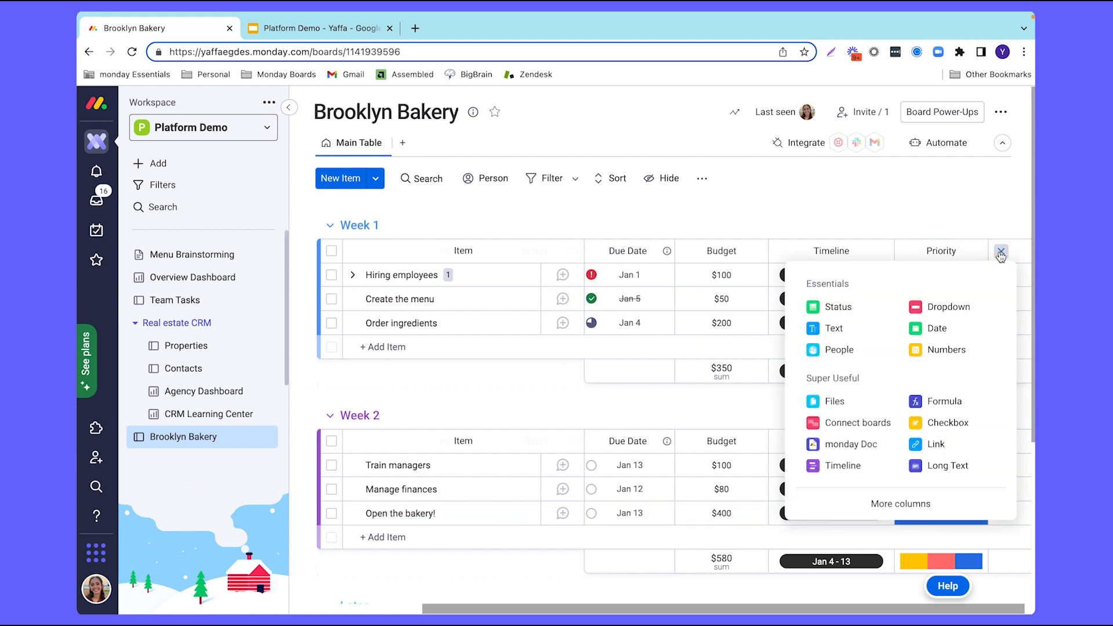
left_click(921, 504)
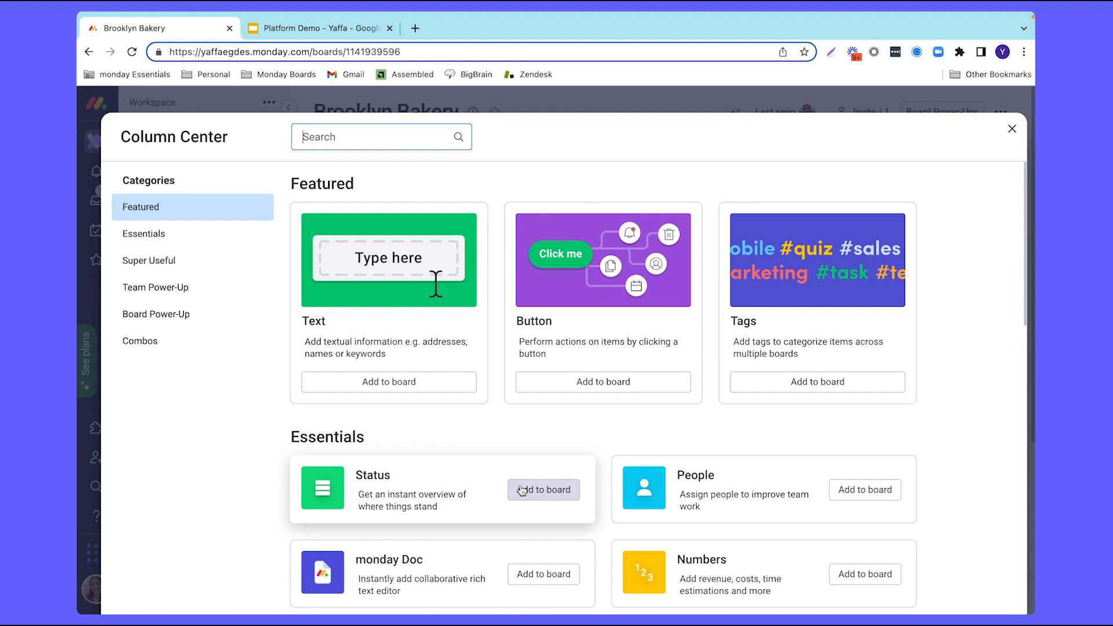
scroll(522, 490, "down", 10)
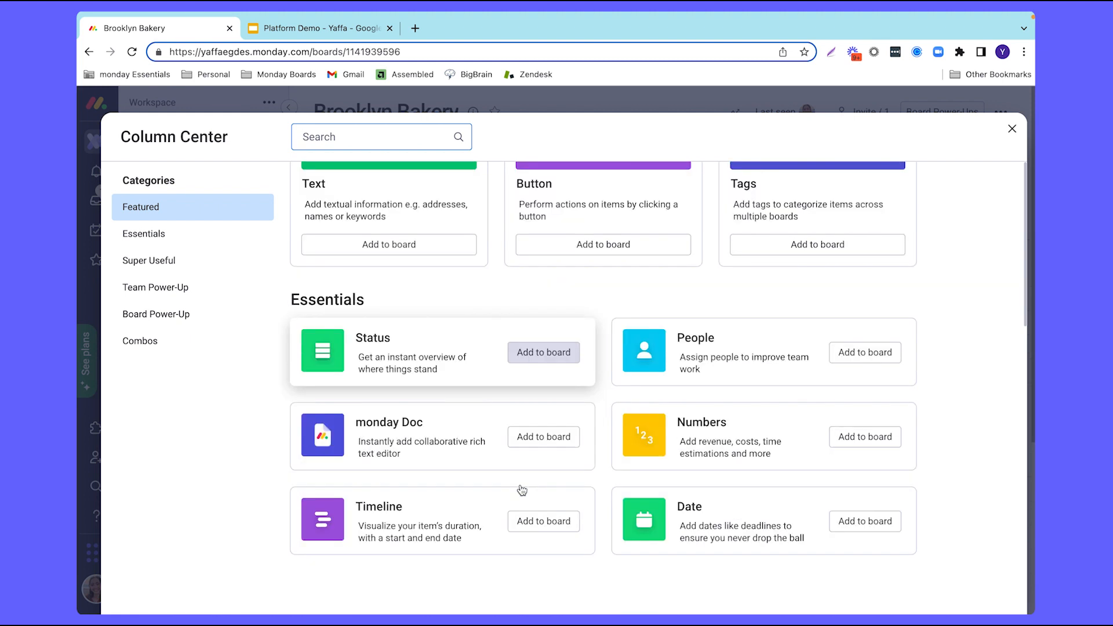
left_click(1012, 129)
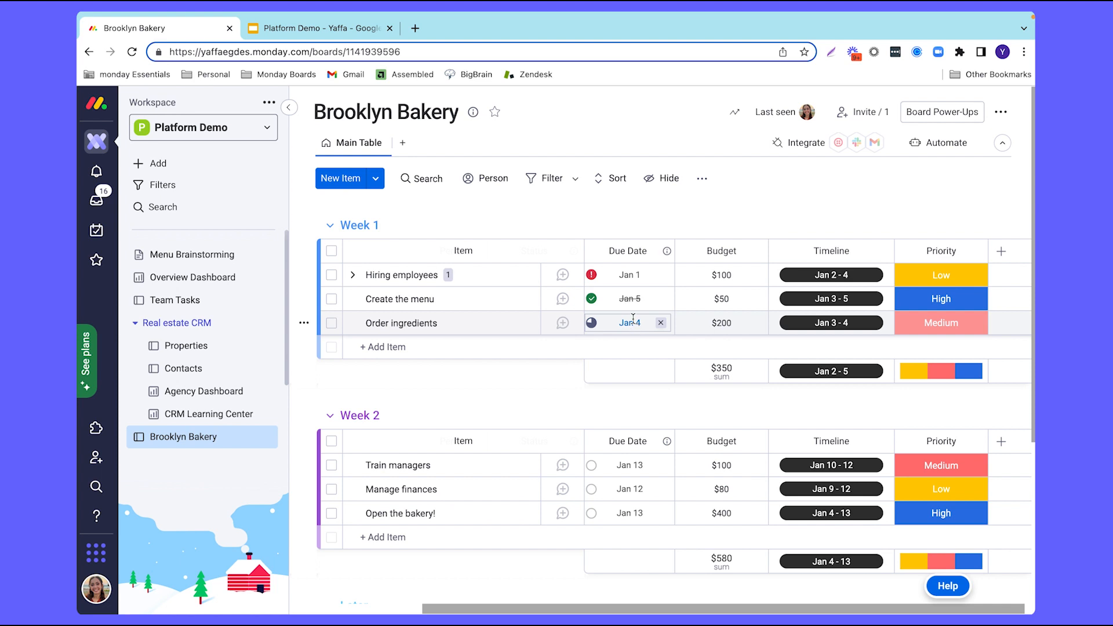
- Draft an update on the Hiring employees item that mentions a team member and, on a second line, Everyone on this board
left_click(562, 275)
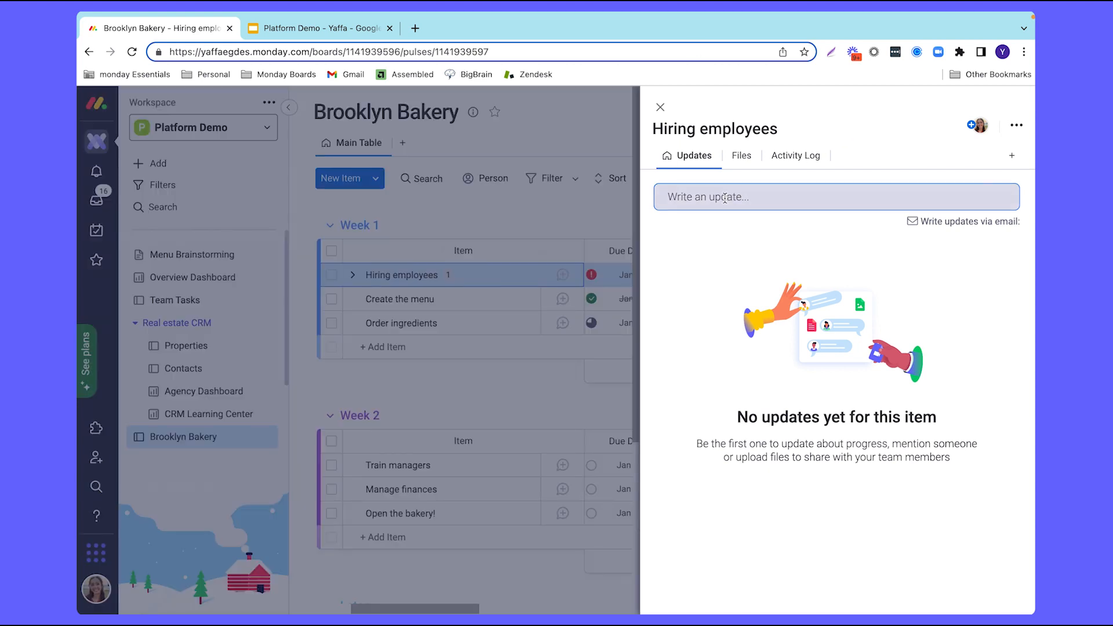
left_click(725, 198)
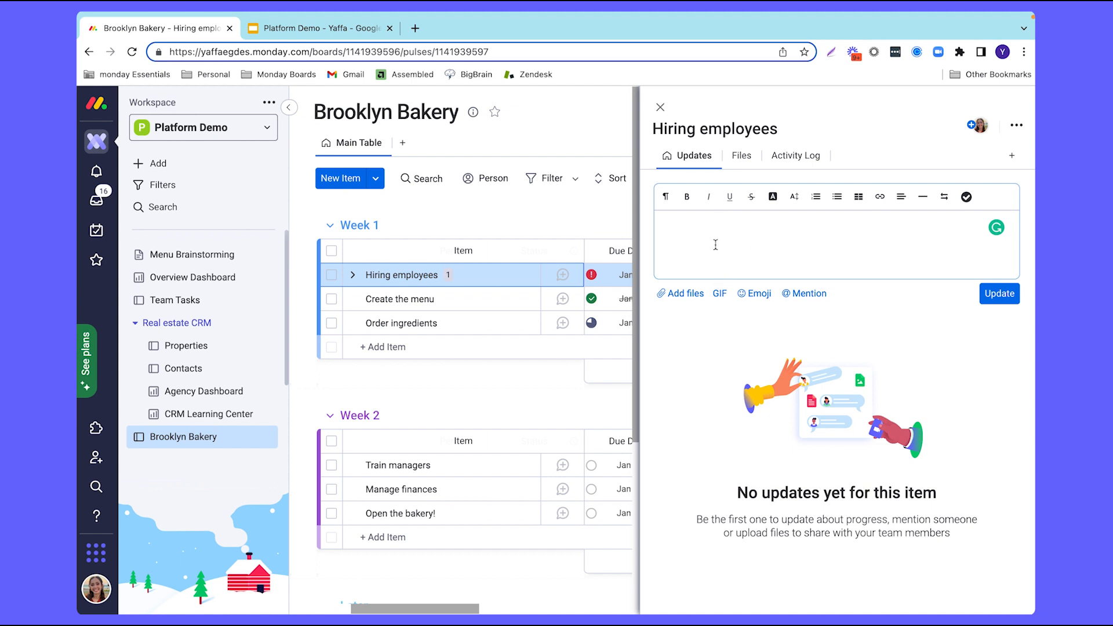
type("@")
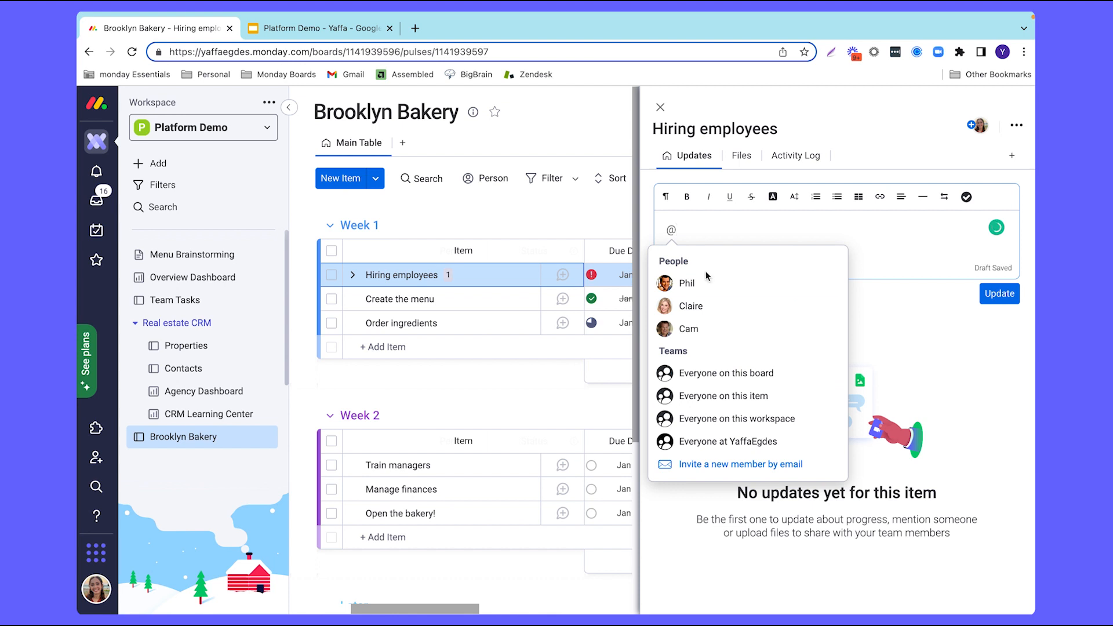
left_click(704, 283)
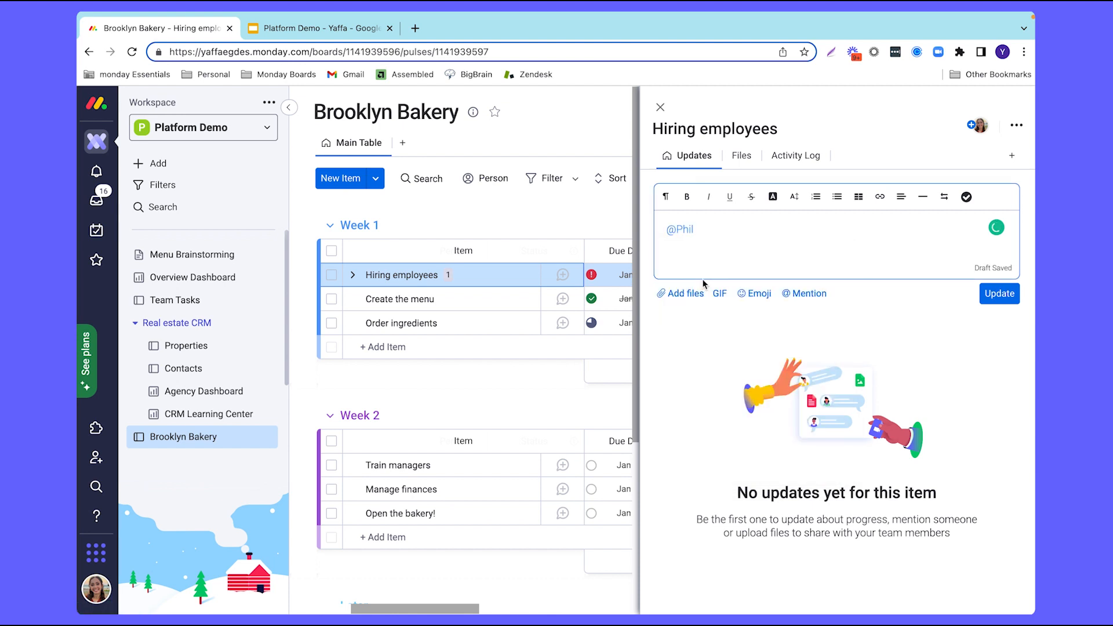
key("Return")
type("@")
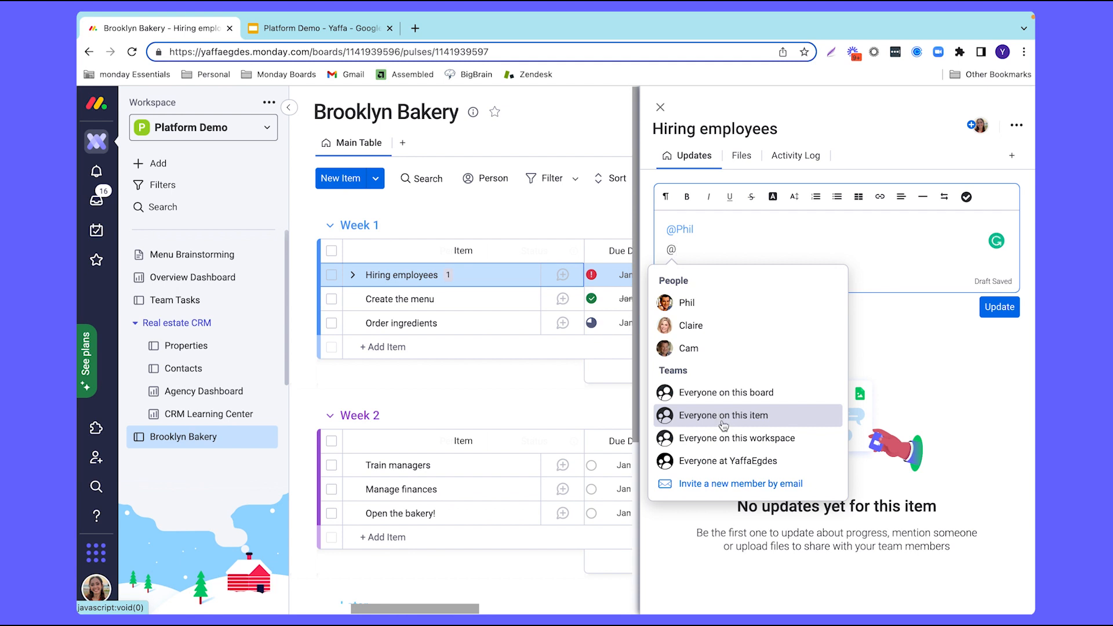
left_click(719, 392)
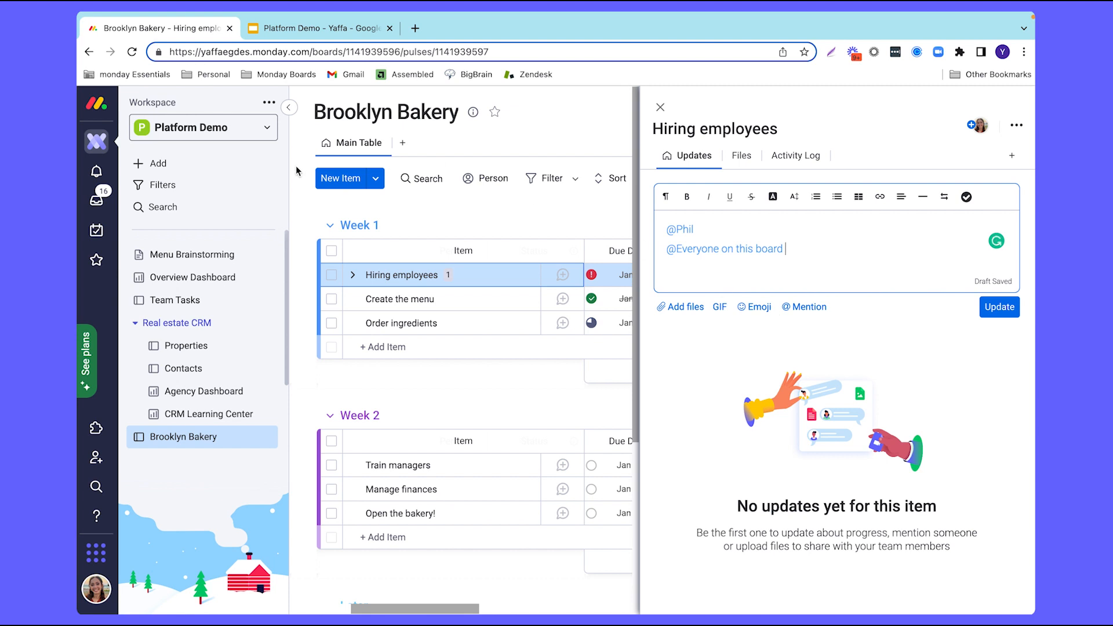
- Review the notifications for mentions and for assigned items, and return to the Hiring employees update draft
left_click(97, 172)
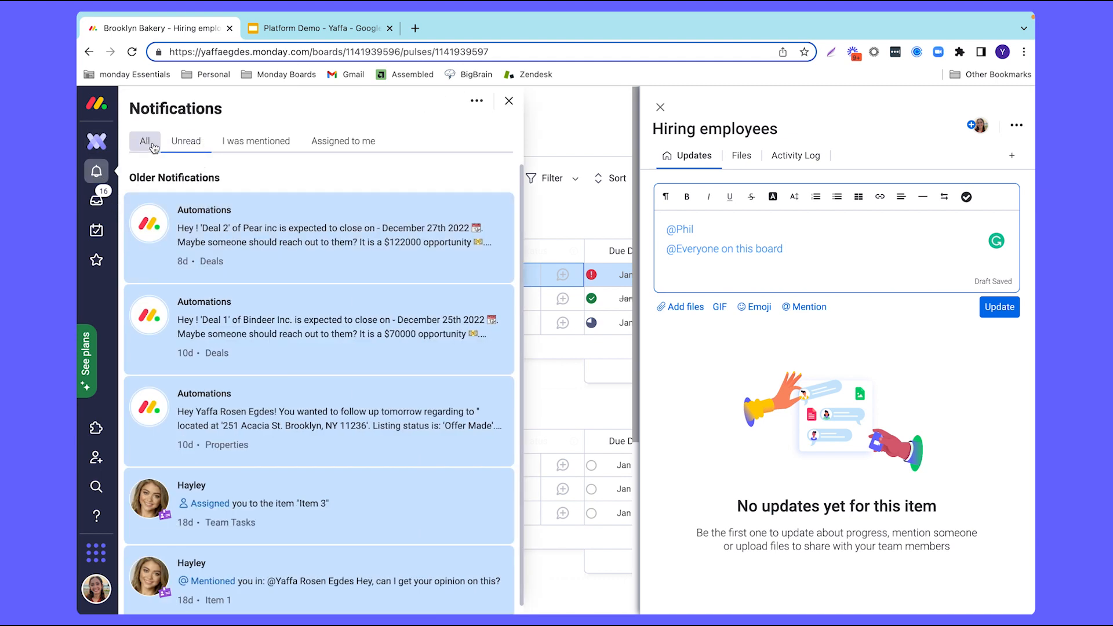
left_click(252, 144)
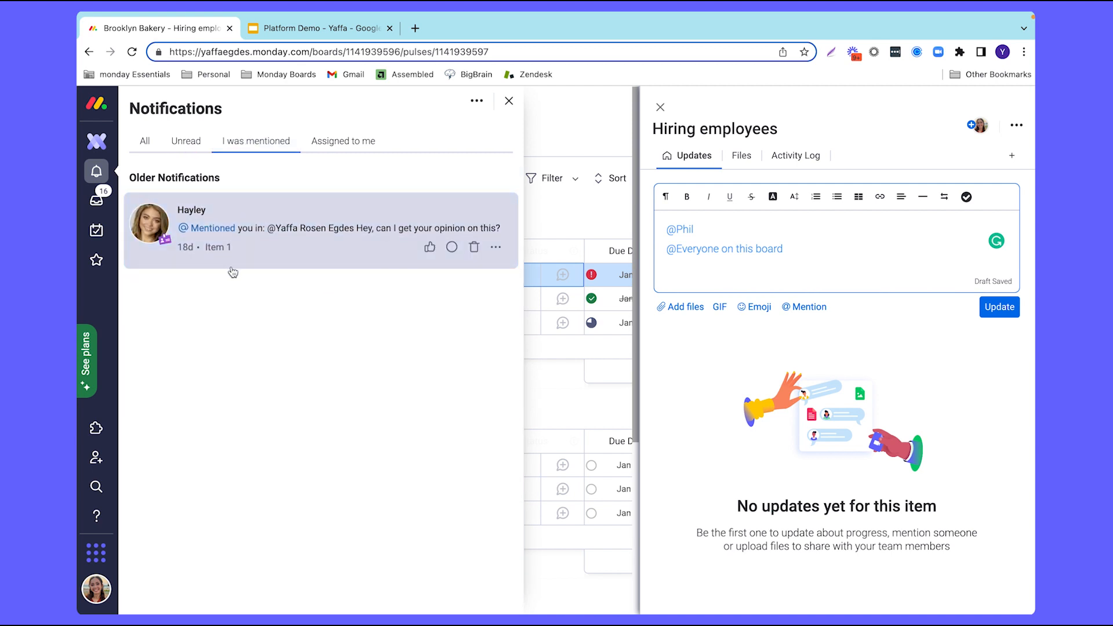
left_click(337, 147)
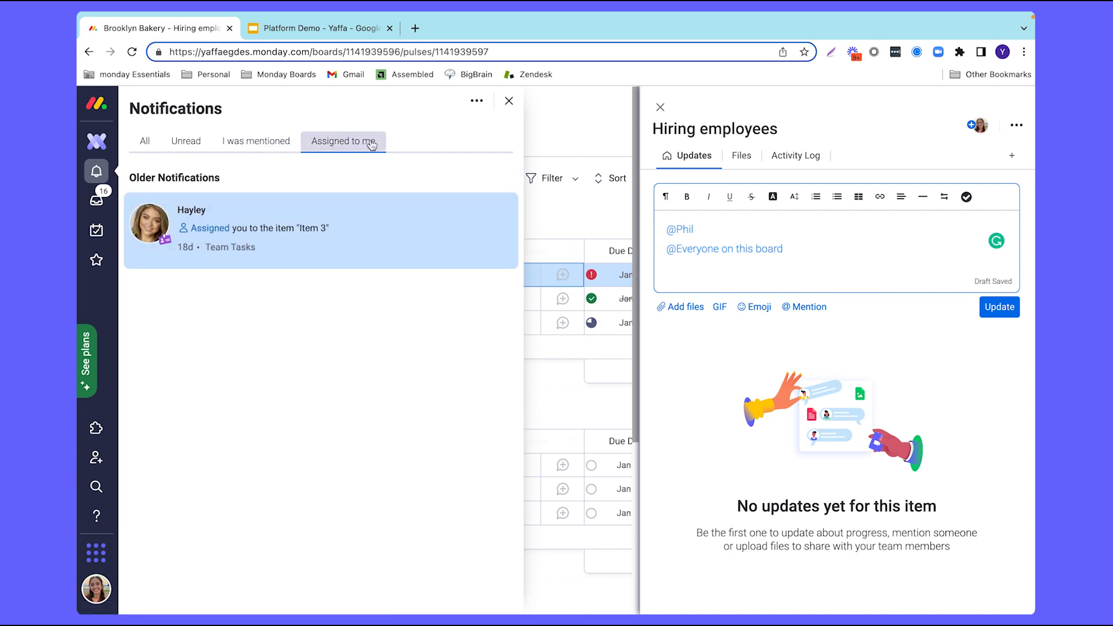
left_click(509, 102)
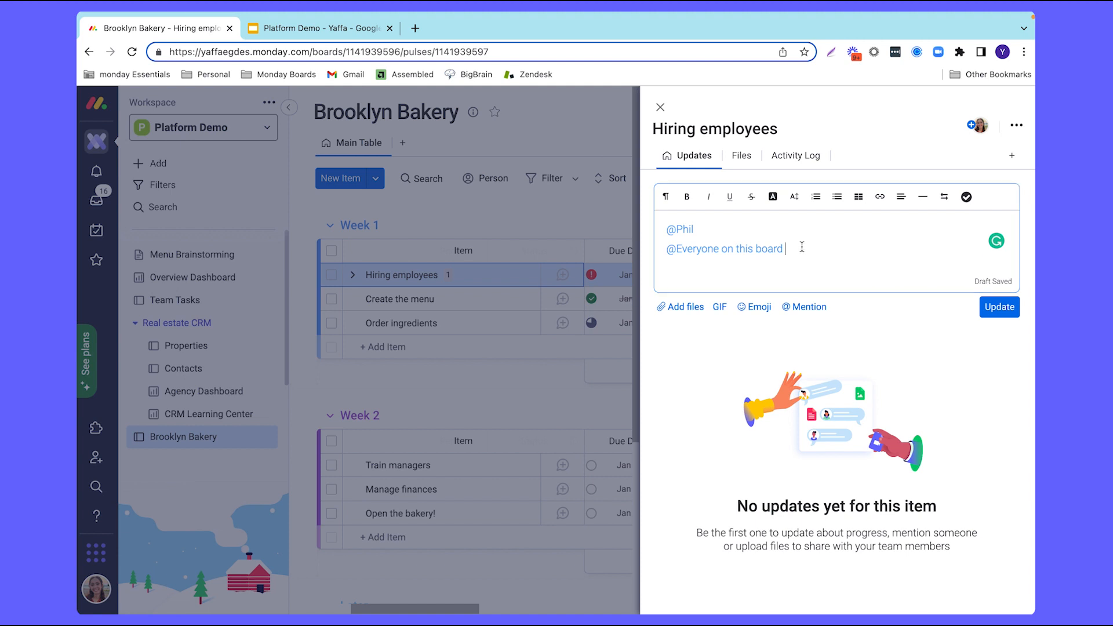
- Add the bold line "Hey, can you check this?" to the update draft, followed by a numbered list entry "Item 1"
key("Return")
left_click(687, 197)
type("Hey, can you check this?")
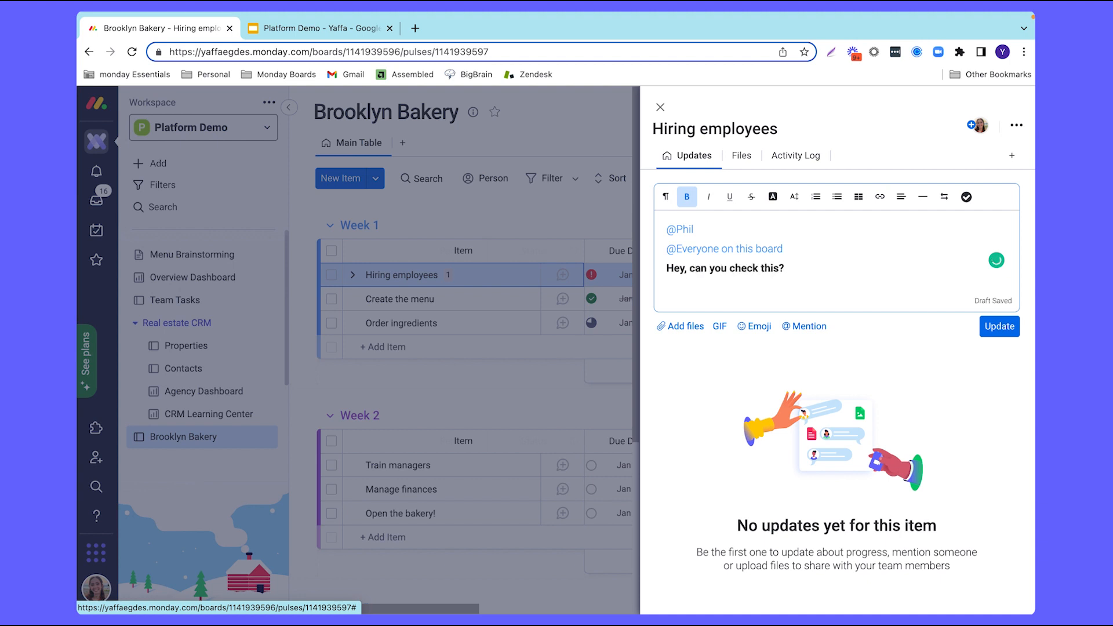
key("Return")
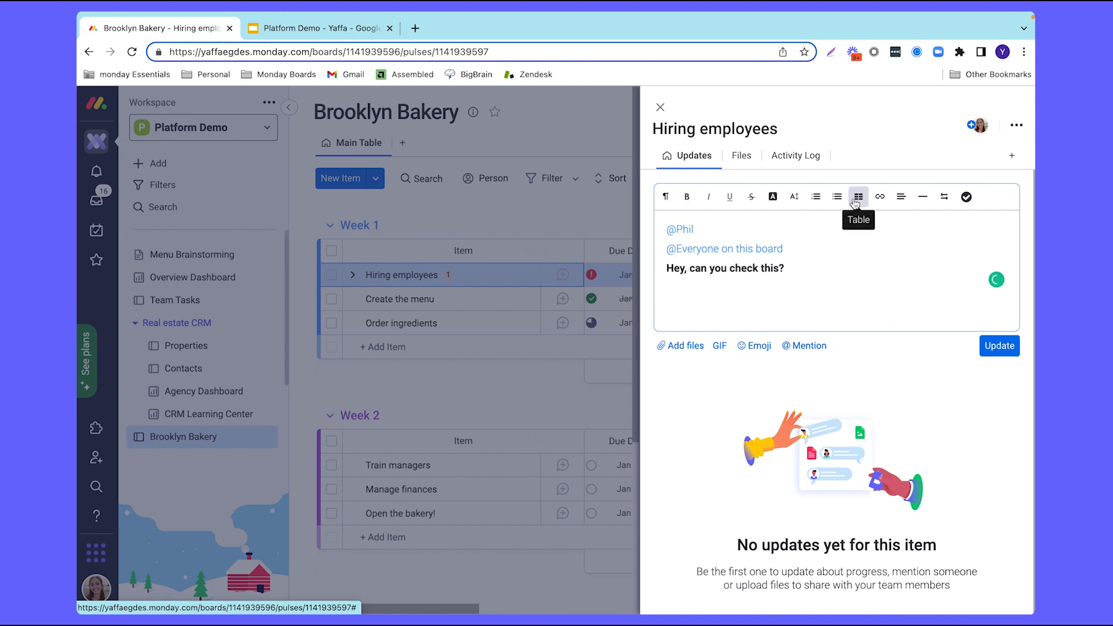
left_click(817, 199)
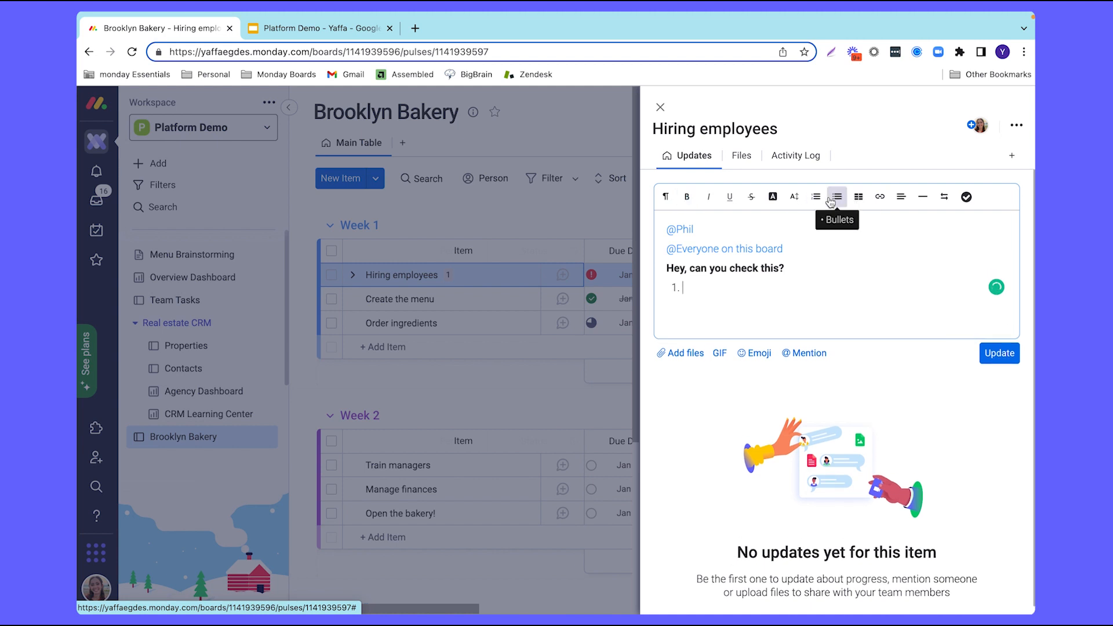
type("Item 1")
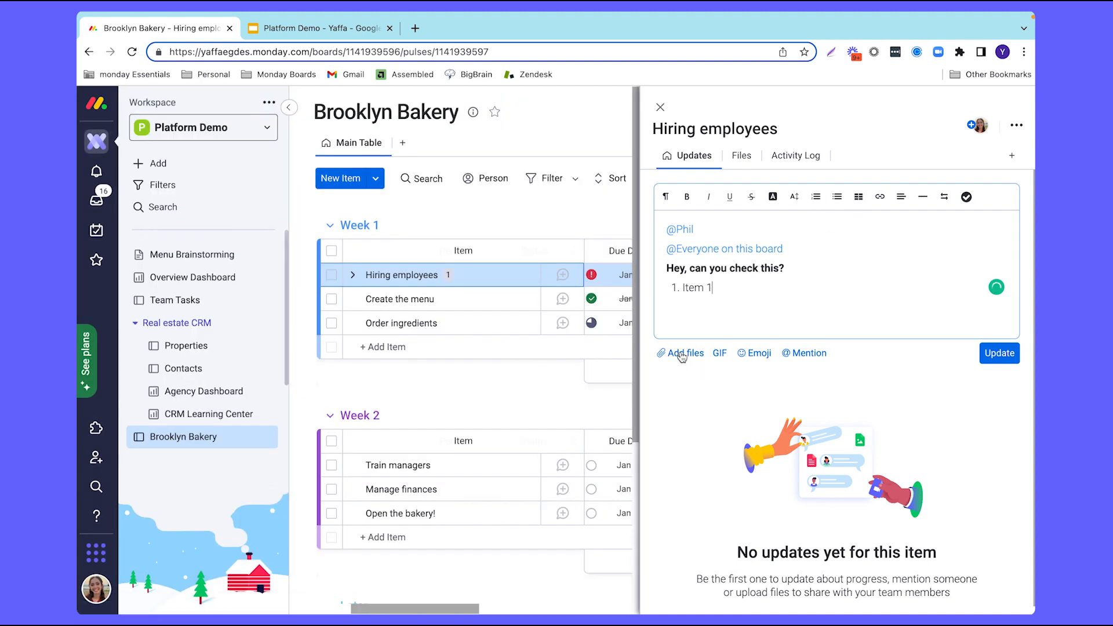
- Attach the CX logo image from the computer's Downloads folder to the draft and post the update
left_click(684, 353)
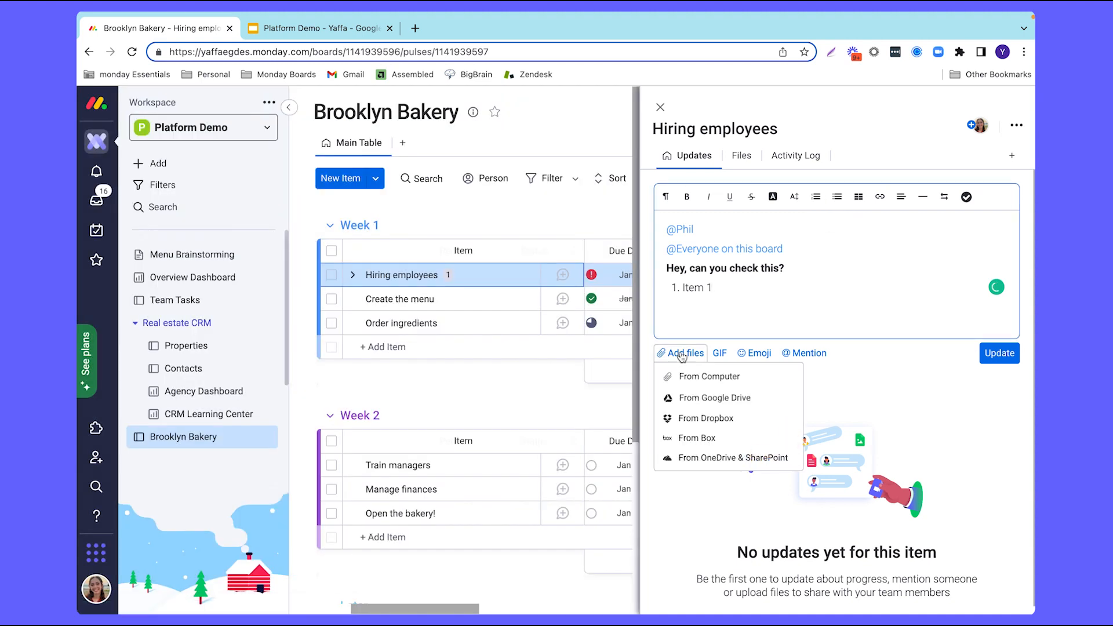
left_click(710, 377)
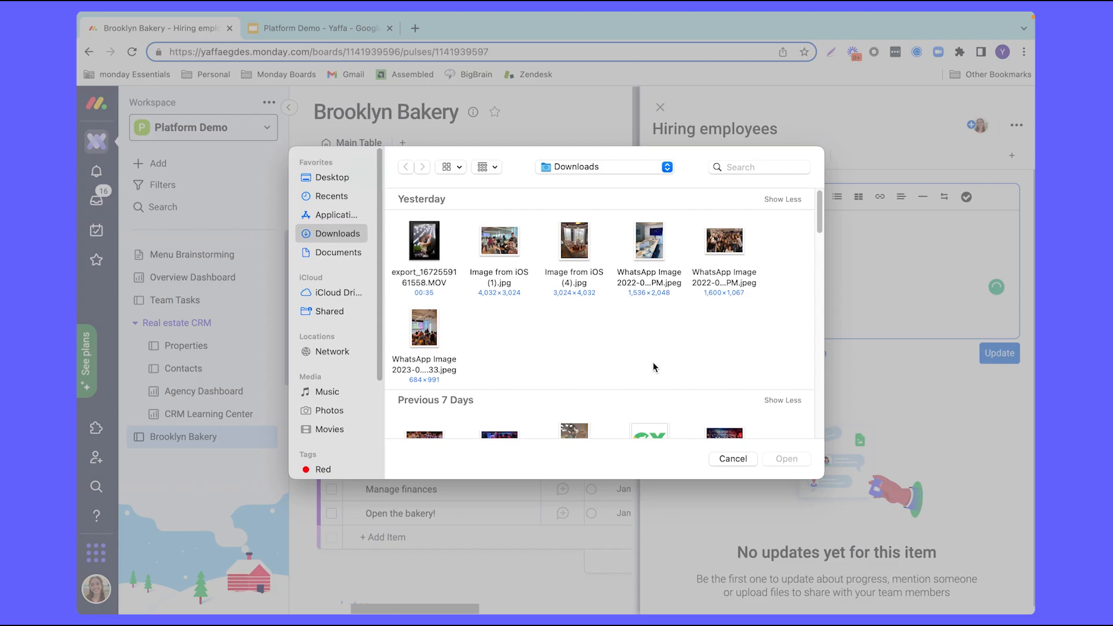
left_click(649, 432)
left_click(777, 458)
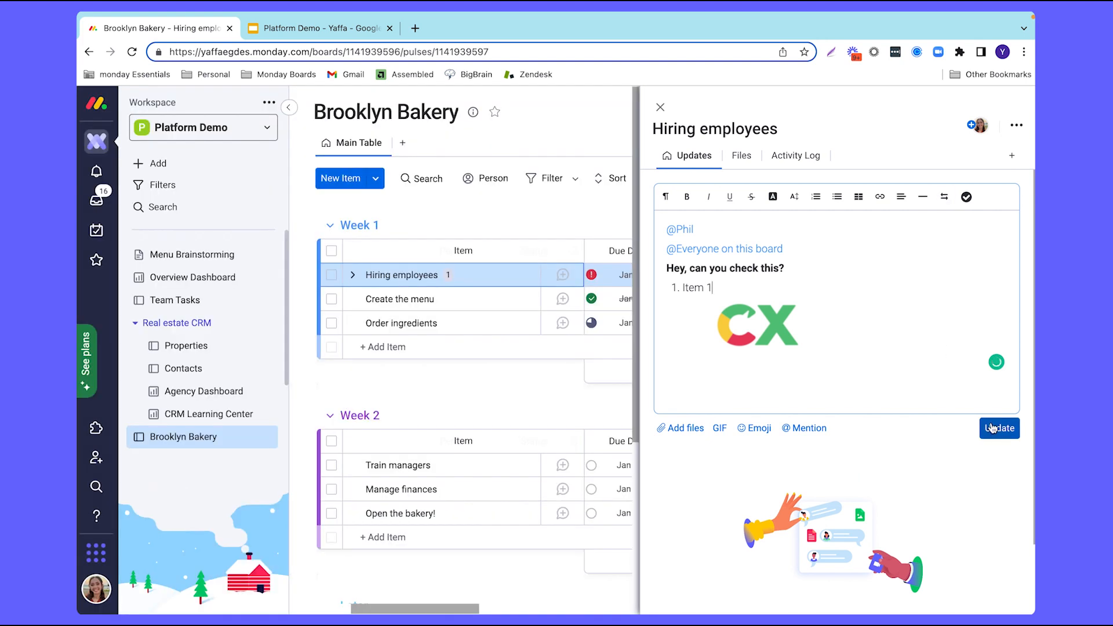
left_click(993, 427)
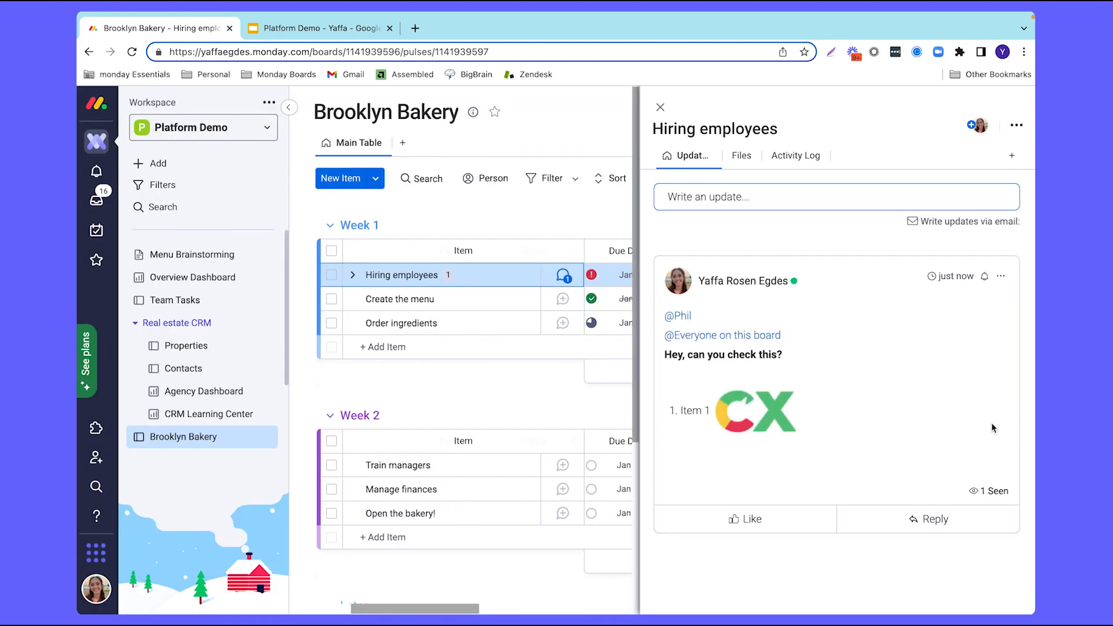
- Like the posted update, reply "This looks great!" and close the Hiring employees item
left_click(747, 519)
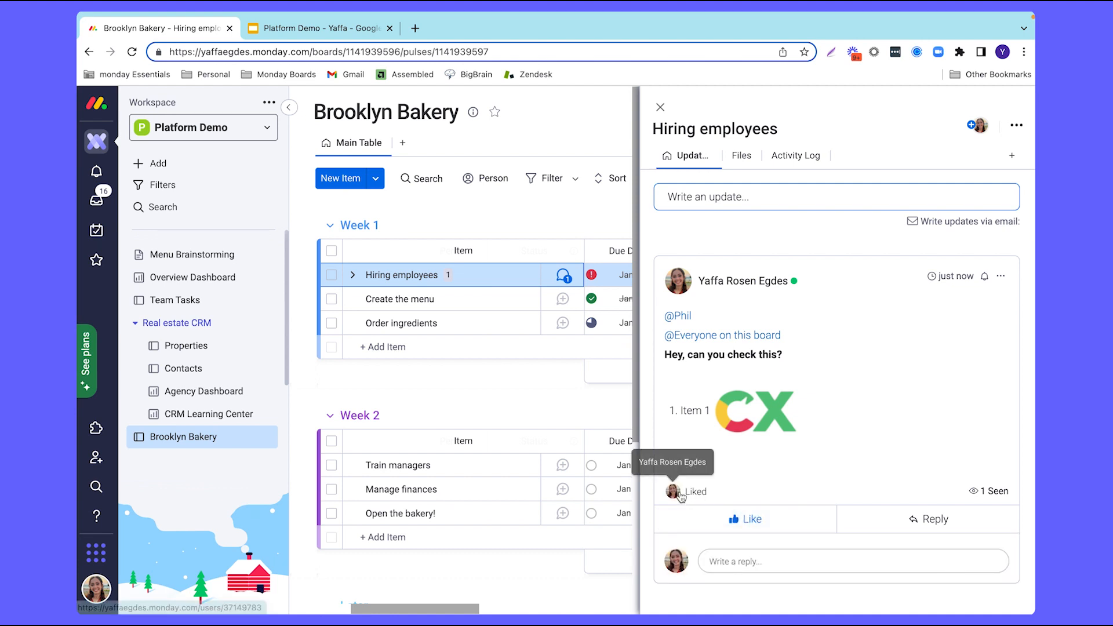
left_click(905, 522)
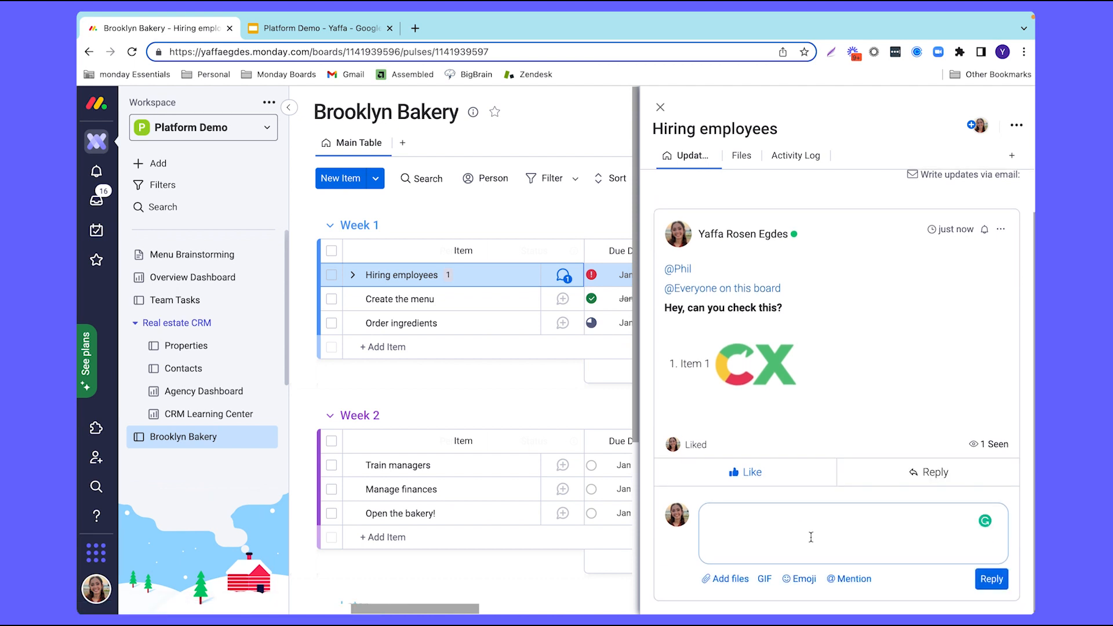
type("This looks great!")
left_click(992, 578)
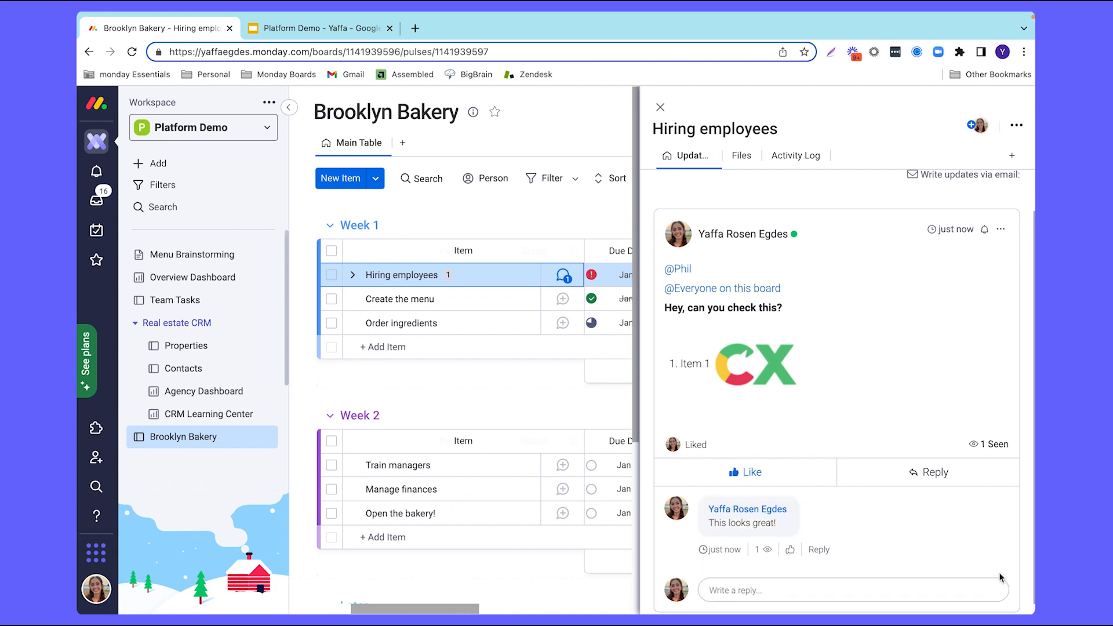
left_click(660, 106)
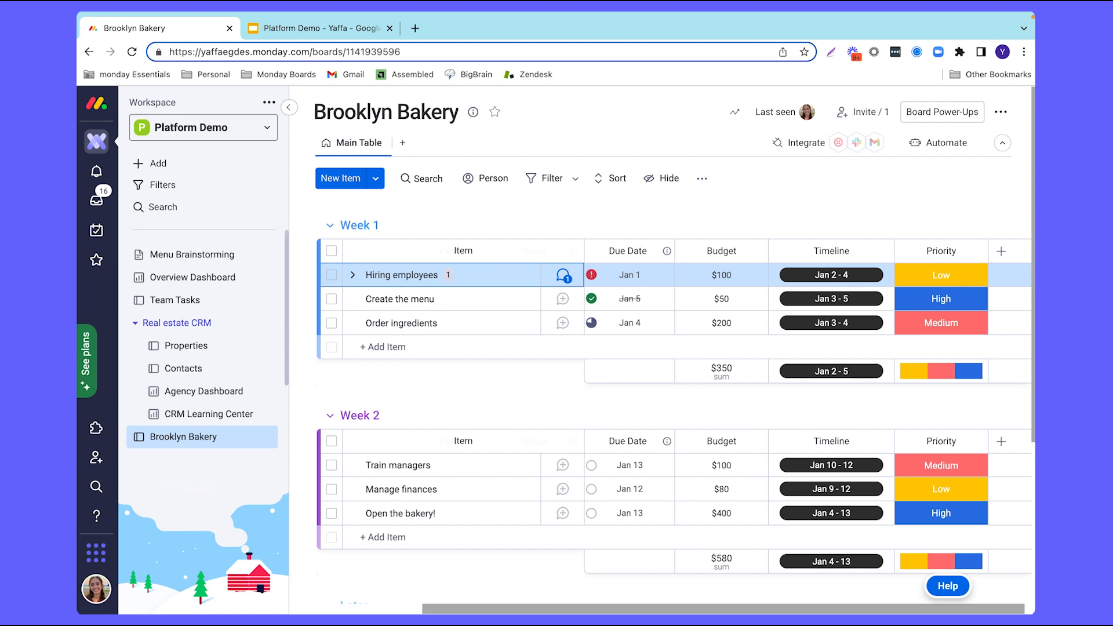
- Open the Menu Brainstorming doc and check the workspace's options for adding new content without creating anything
left_click(212, 256)
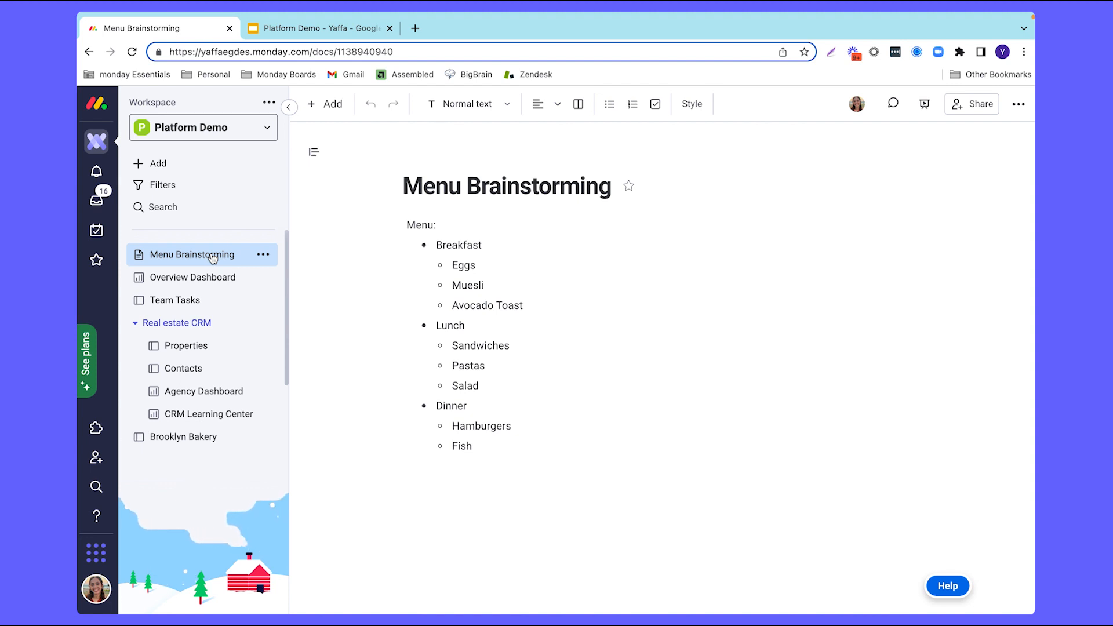
left_click(161, 165)
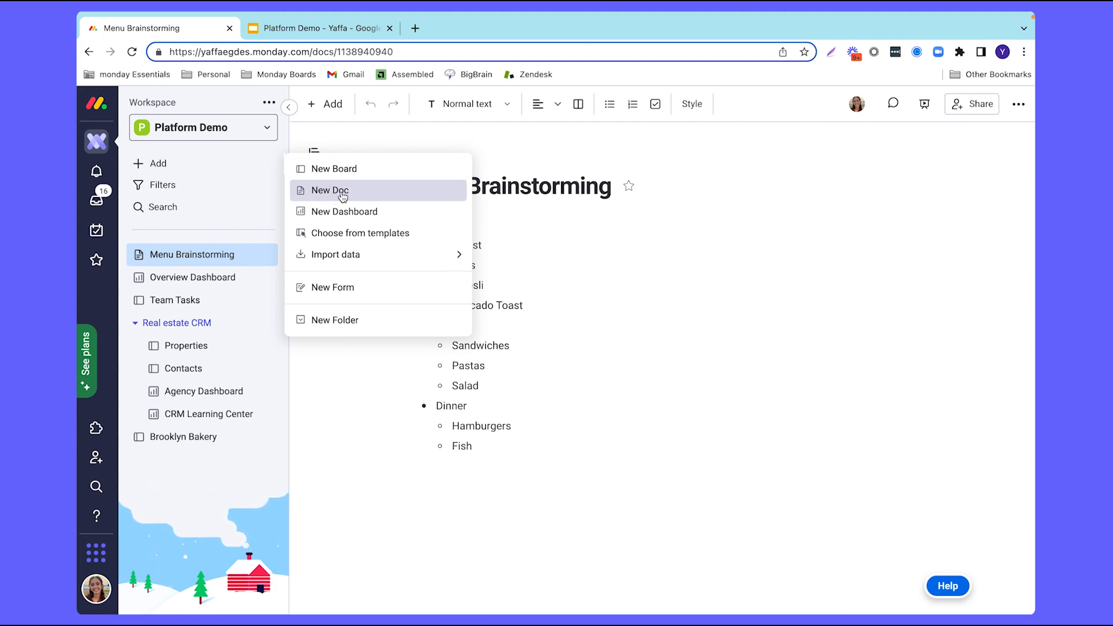
left_click(588, 268)
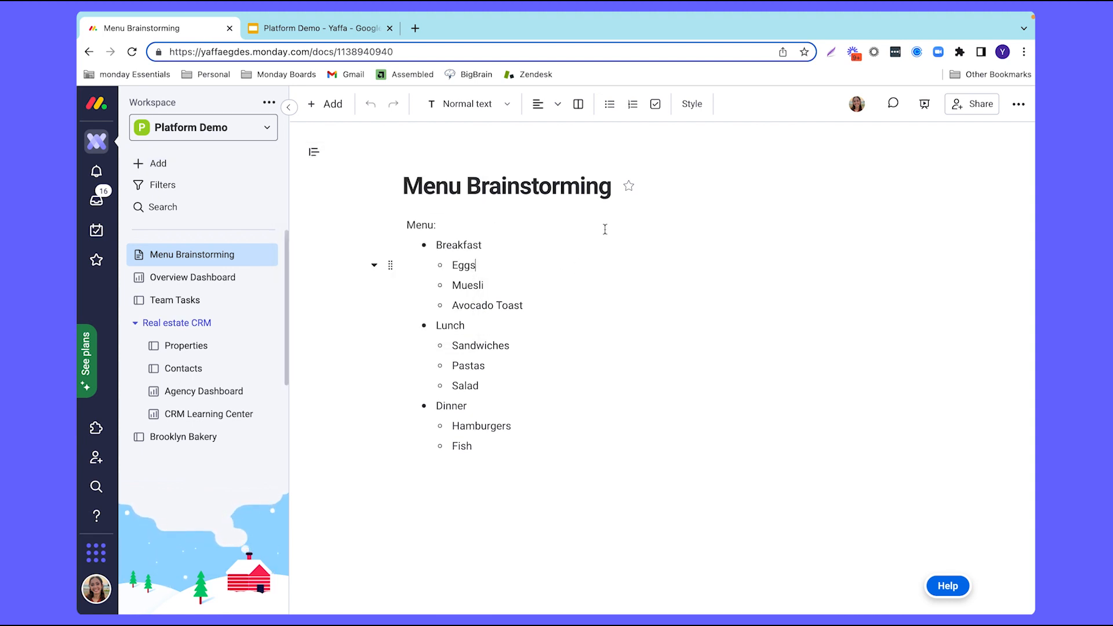
- Below the Dinner list, add a line mentioning a team member with the question "How does the lunch menu look?"
left_click(501, 451)
key("Return")
key("Return")
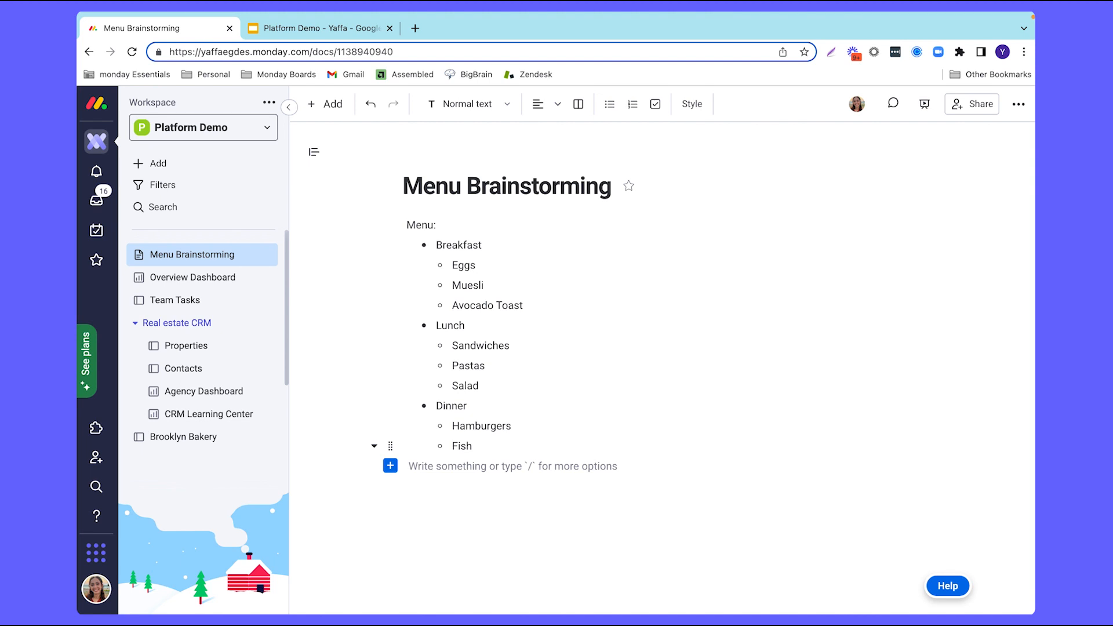
type("@")
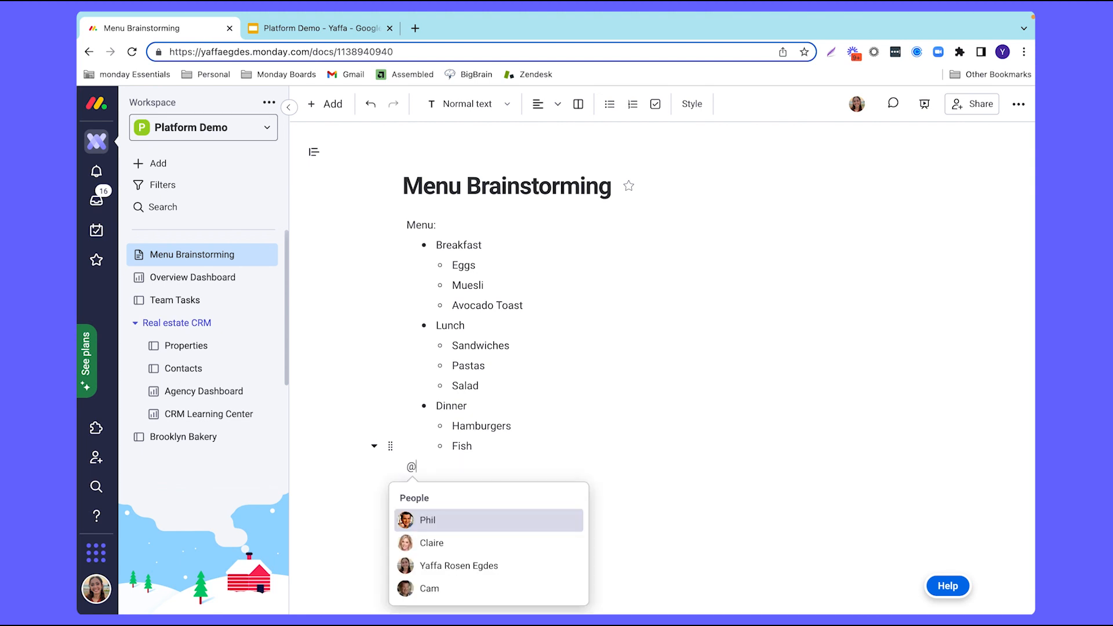
left_click(461, 585)
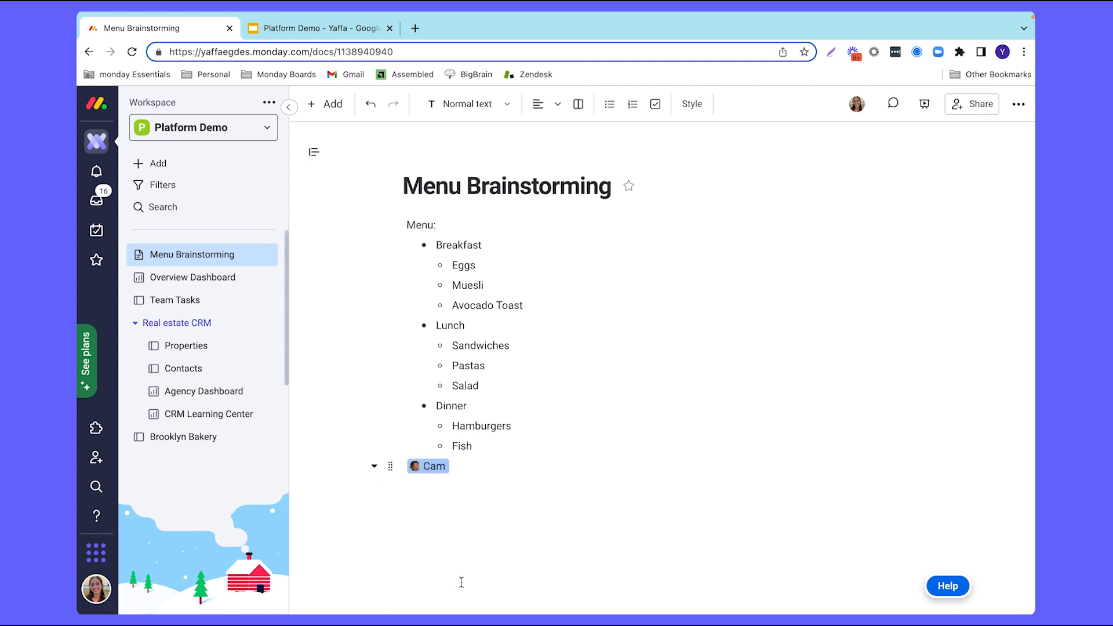
type("How does the lunch meny lo")
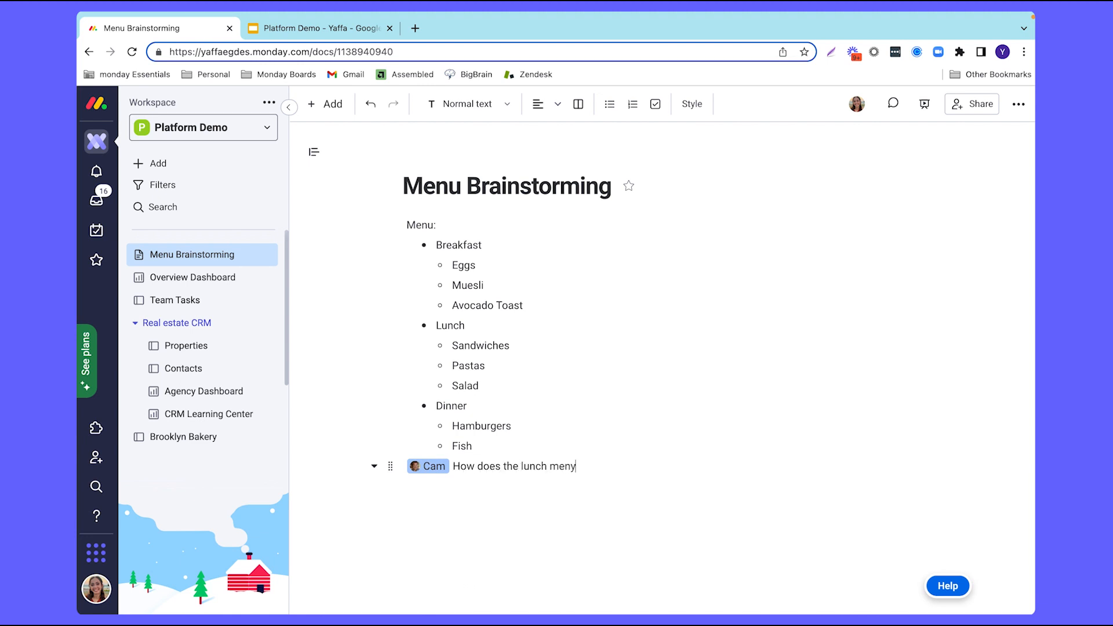
key("BackSpace")
key("BackSpace")
key("BackSpace")
type("u look?")
key("Return")
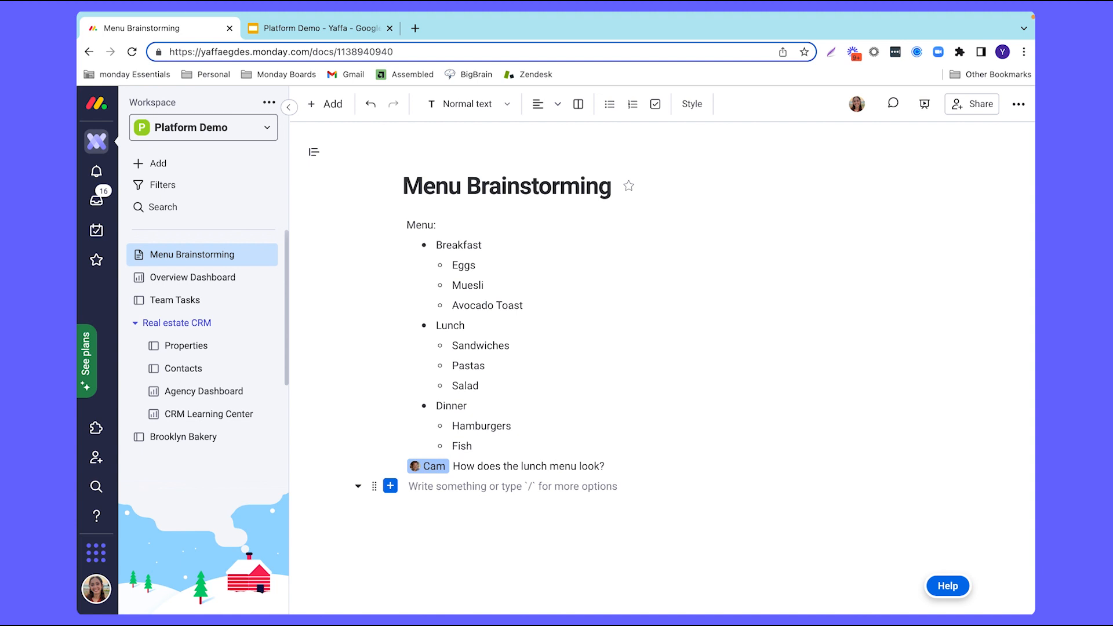
- Embed the Brooklyn Bakery board in the doc beneath the lunch menu question
left_click(391, 486)
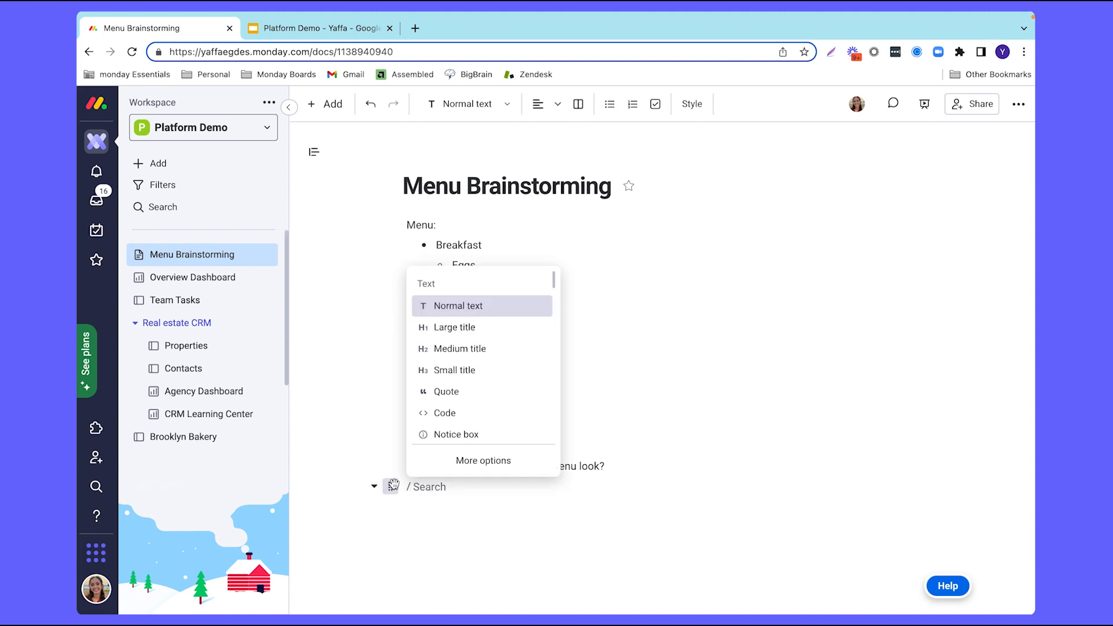
scroll(471, 410, "down", 2)
scroll(471, 410, "down", 3)
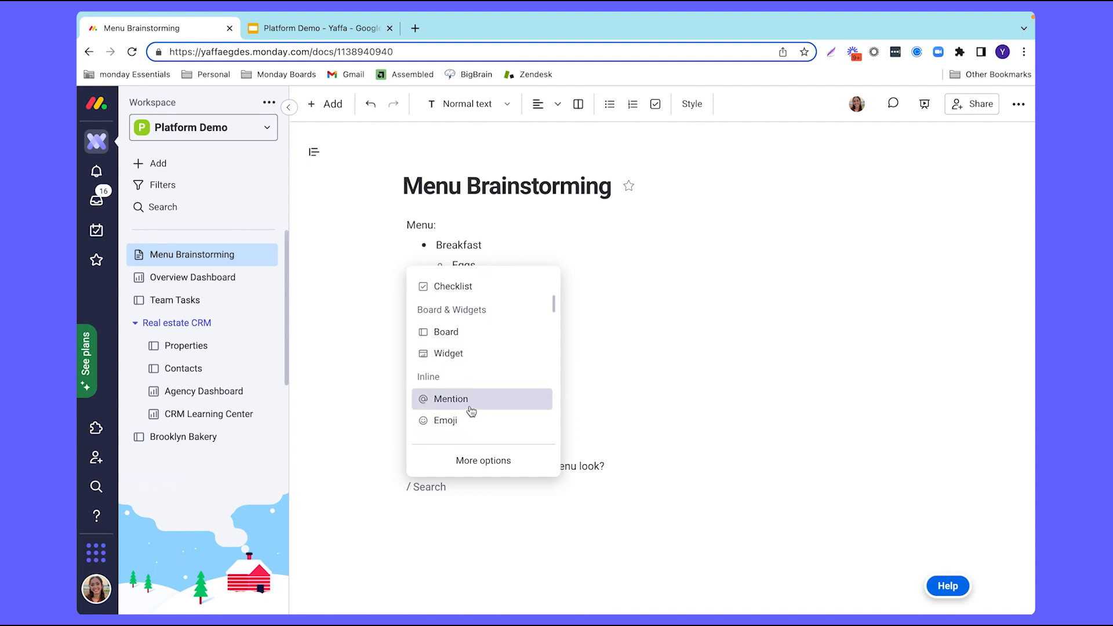
scroll(464, 362, "down", 5)
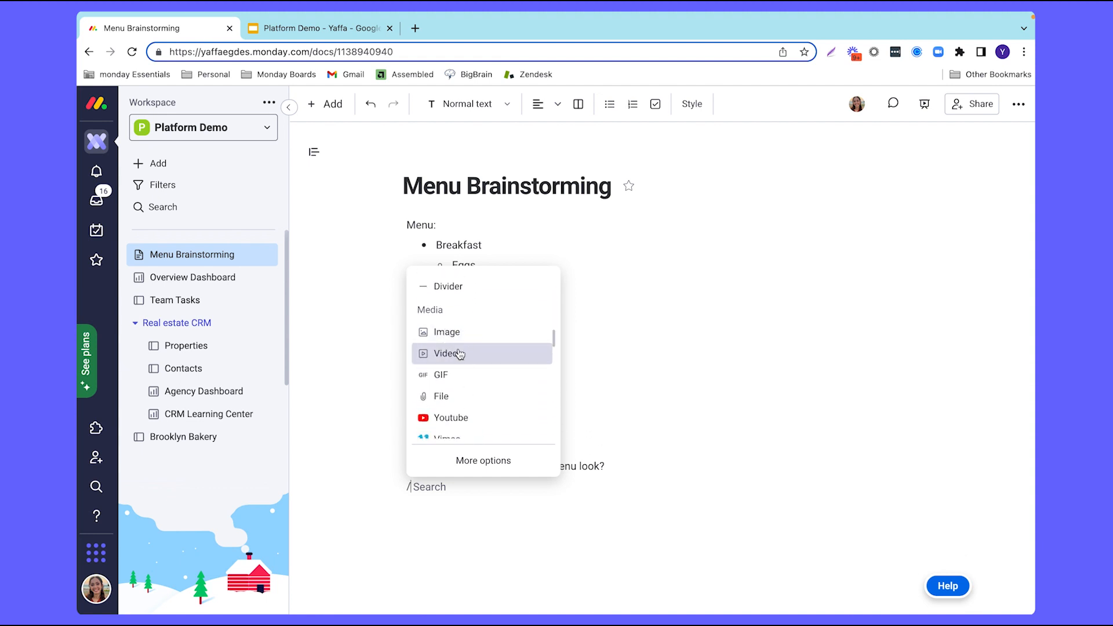
scroll(471, 383, "up", 4)
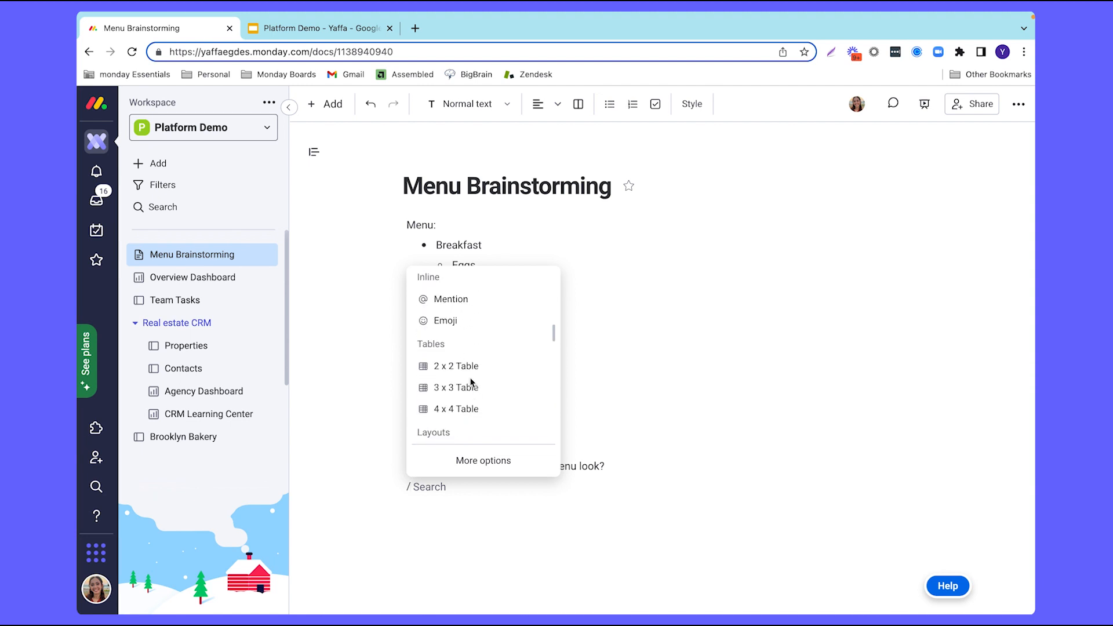
scroll(471, 382, "up", 3)
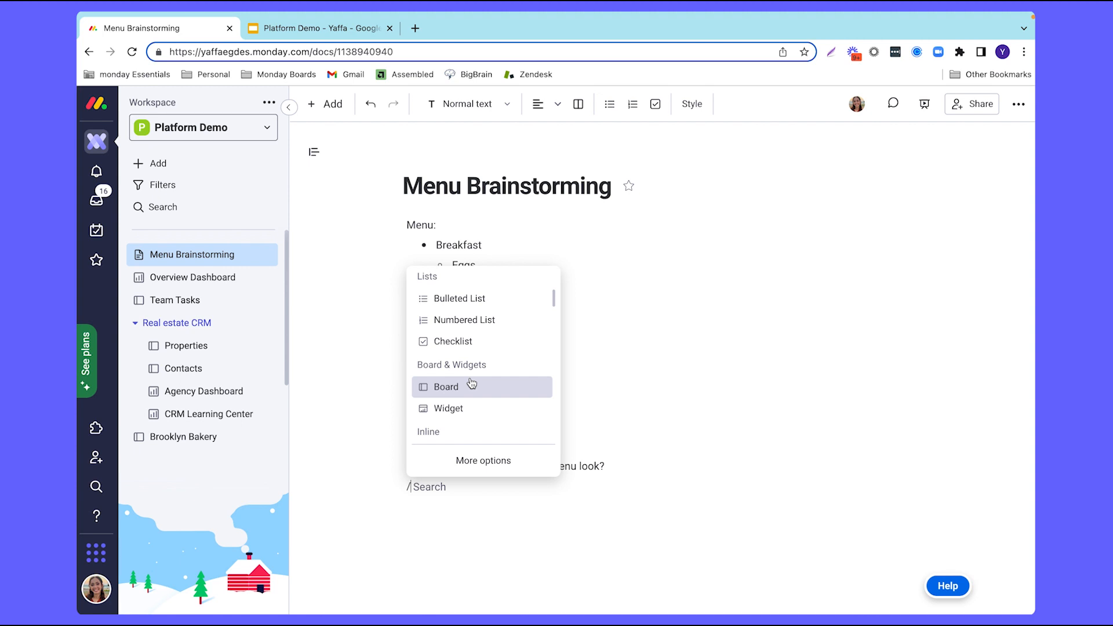
left_click(469, 385)
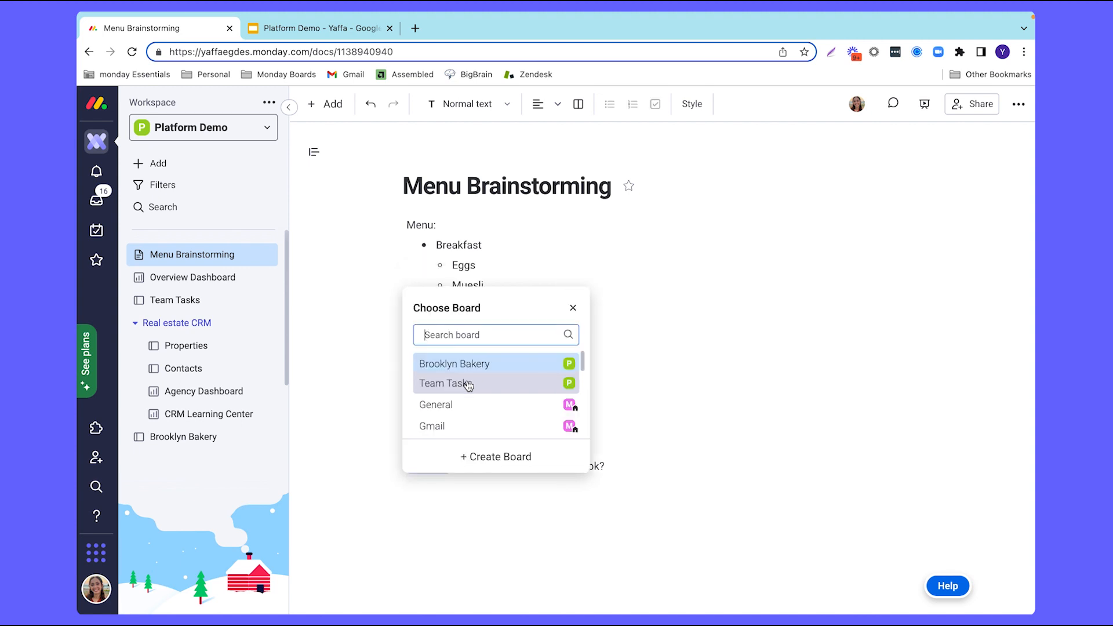
left_click(481, 363)
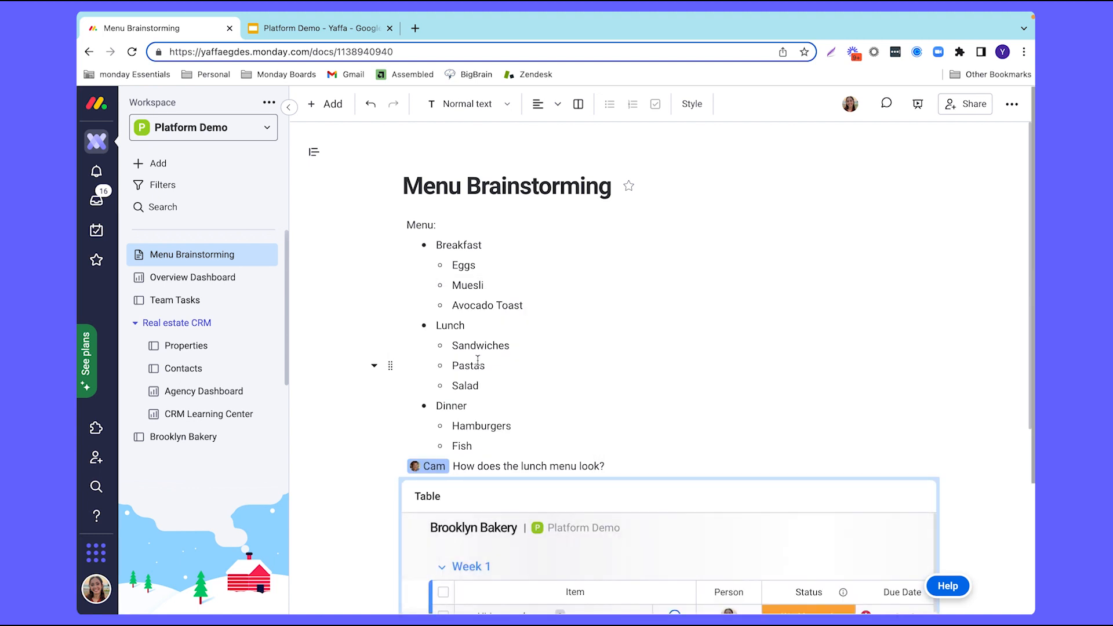
scroll(577, 370, "down", 3)
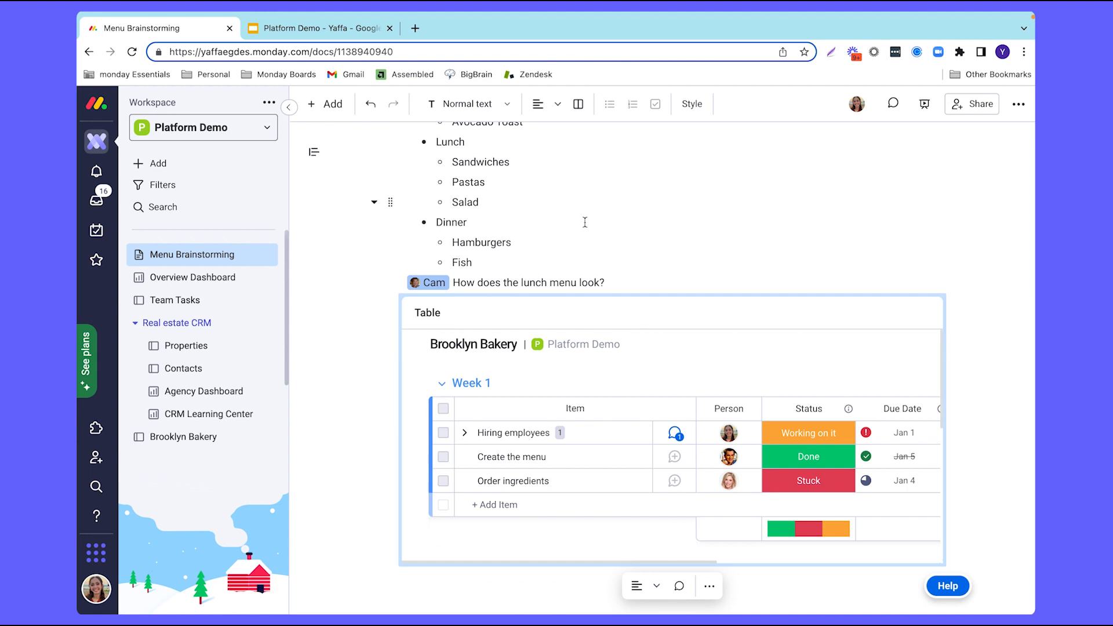
- Add a Timeline view from the Views Center to the Brooklyn Bakery board and enlarge its widget
left_click(204, 444)
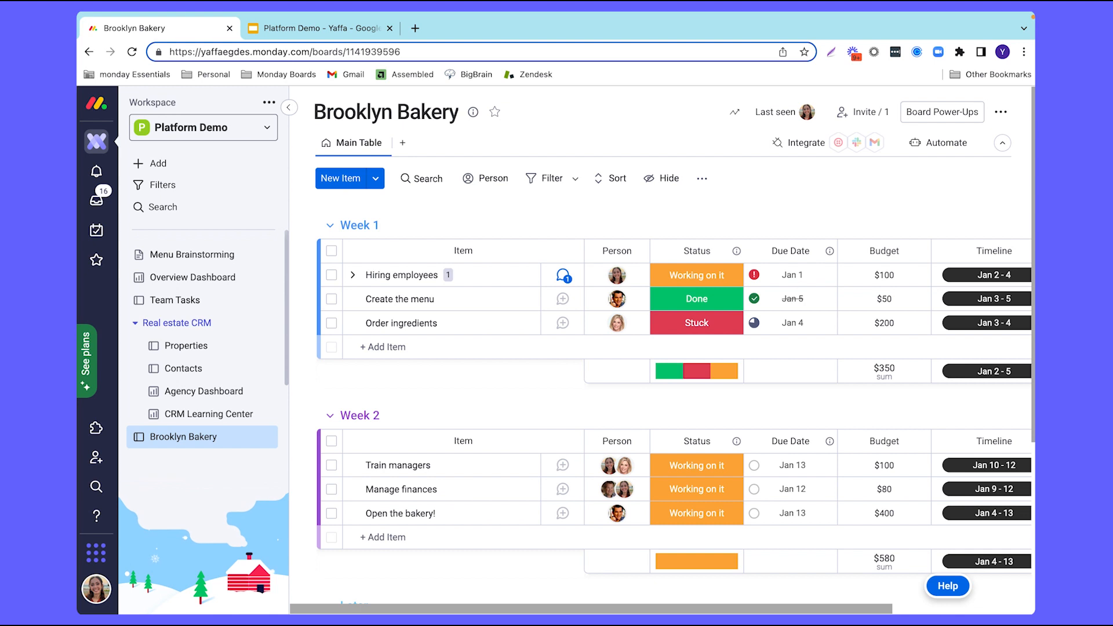
left_click(406, 146)
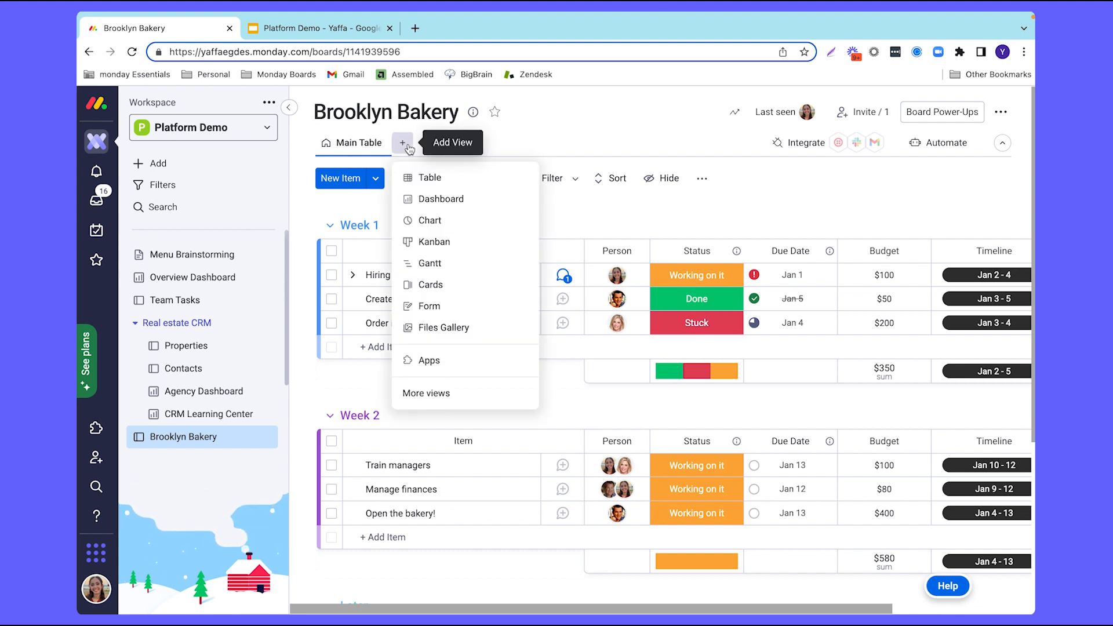
left_click(444, 394)
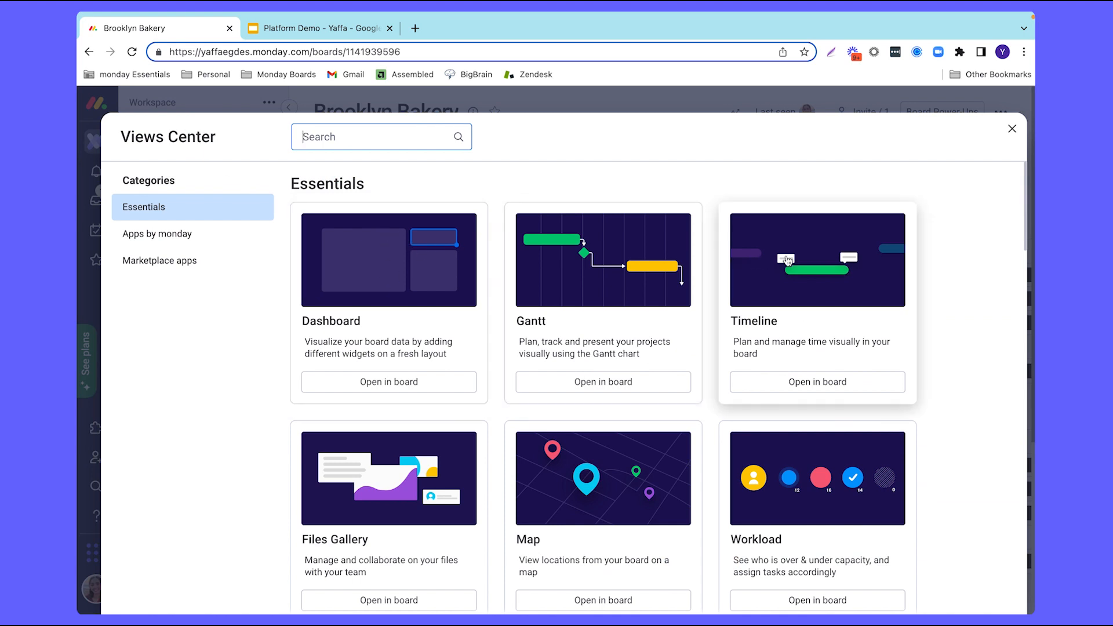
left_click(817, 381)
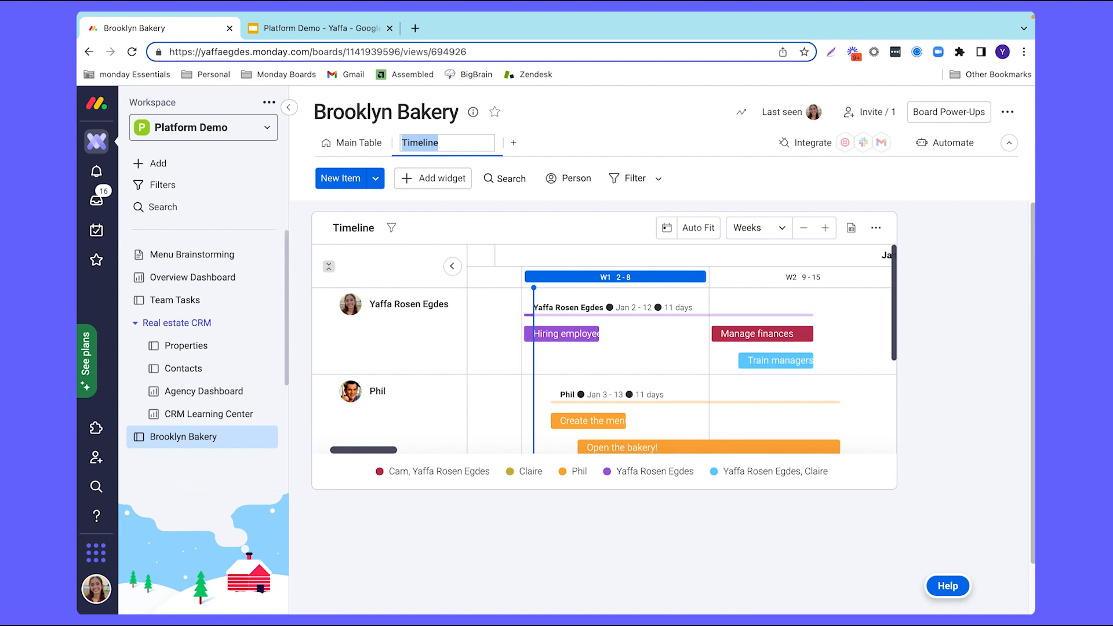
left_click_drag(928, 491, 1033, 547)
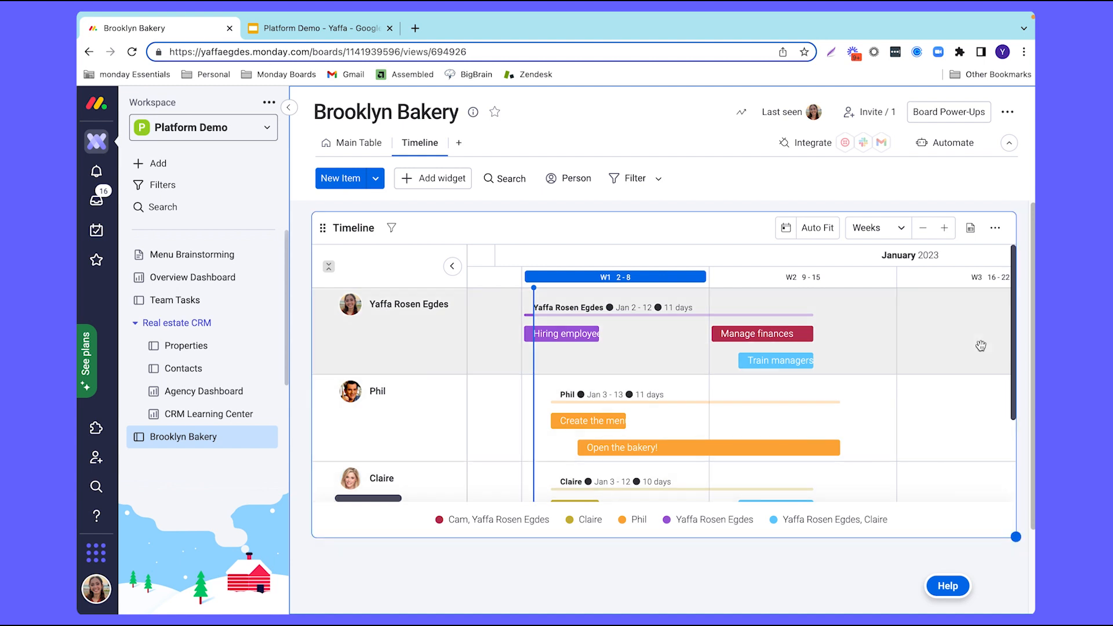
- In the Timeline widget's settings, try coloring the items by Board, and settle on coloring them by Group
left_click(999, 232)
left_click(939, 314)
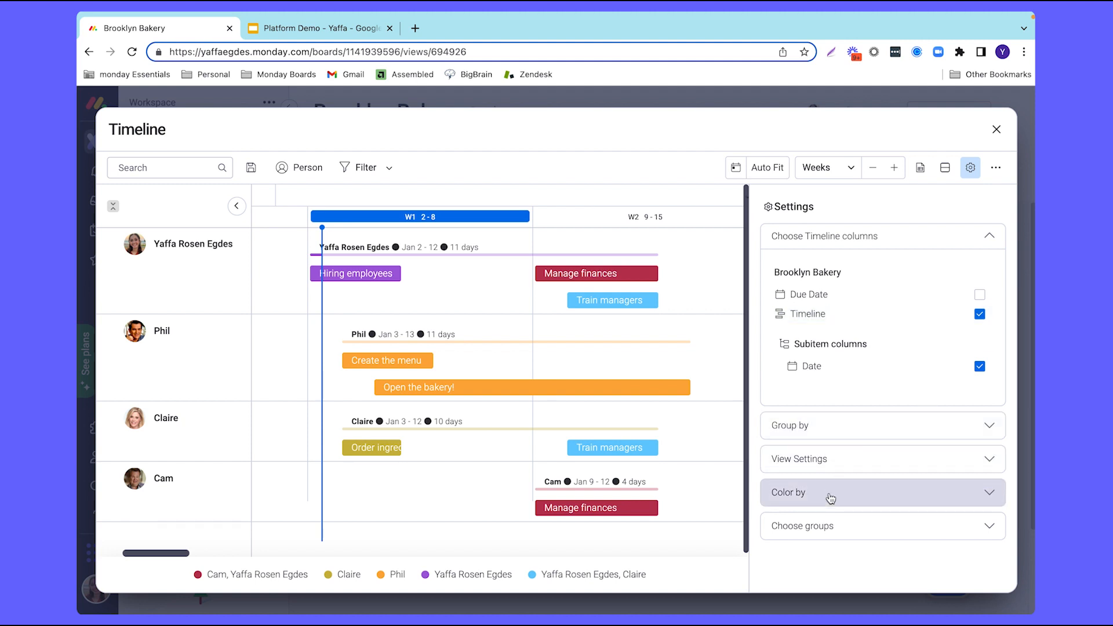
left_click(818, 499)
left_click(818, 404)
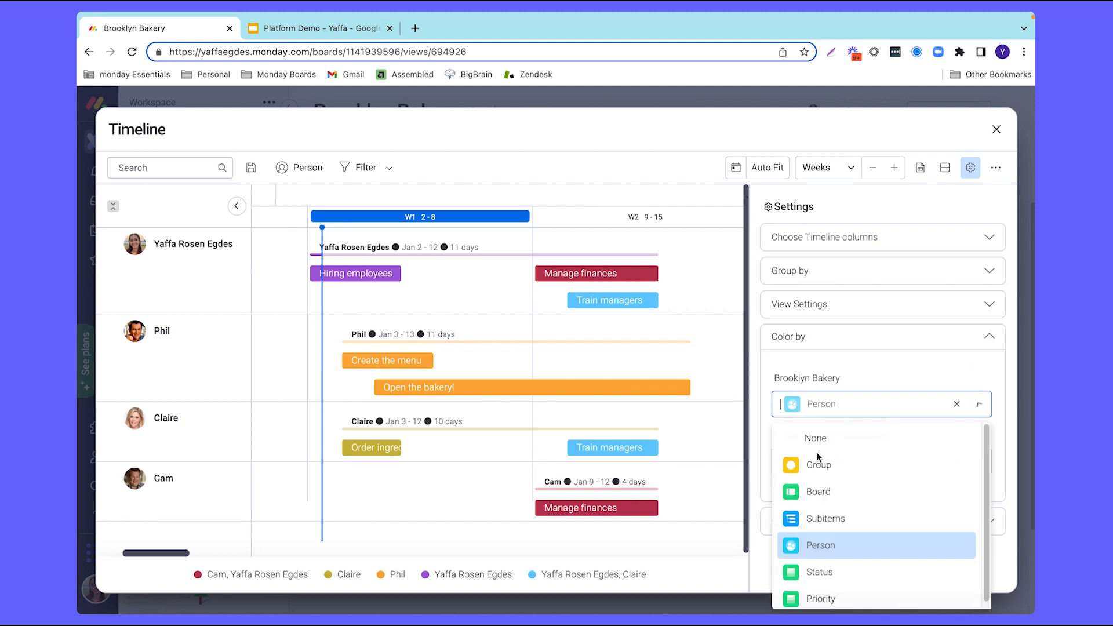
left_click(818, 491)
left_click(820, 406)
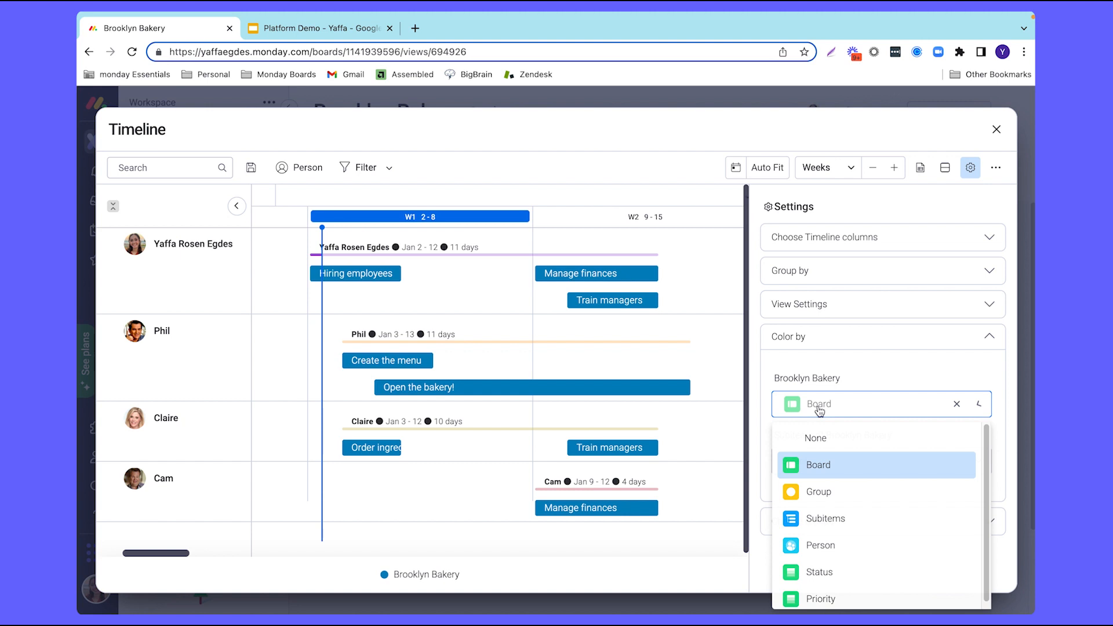
left_click(831, 491)
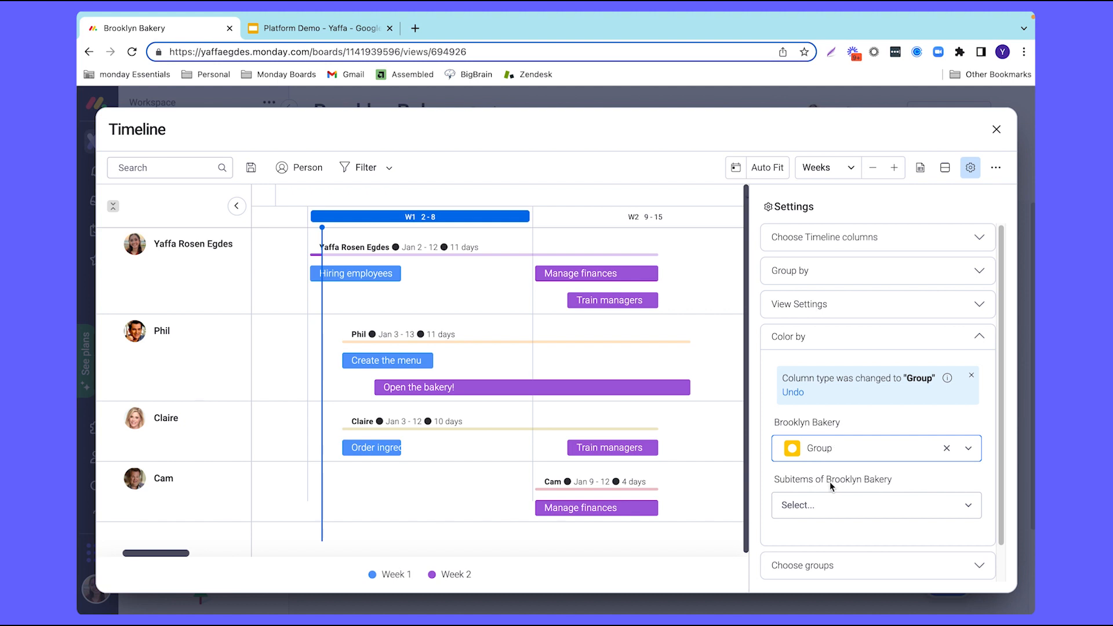
- Group the Timeline's items by Status and close the widget's settings
left_click(807, 283)
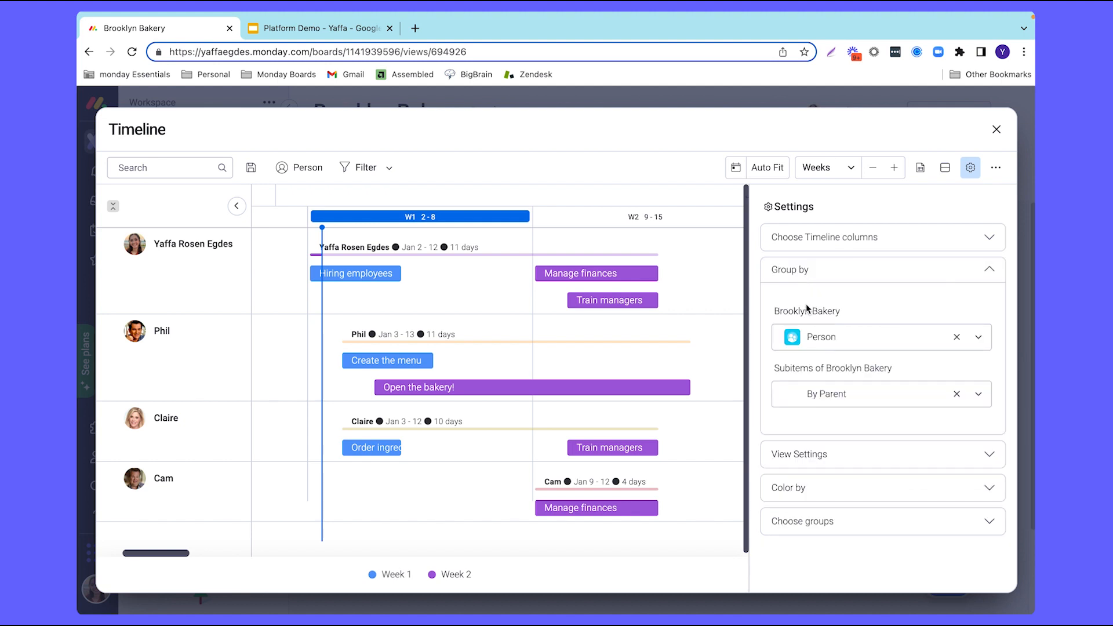
left_click(814, 339)
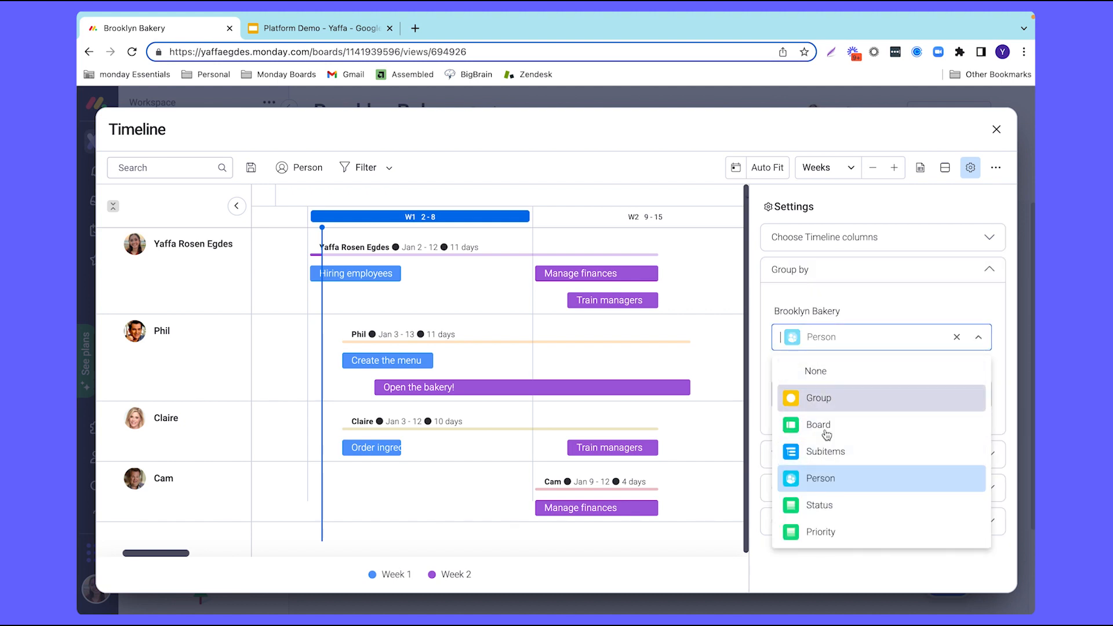
left_click(833, 505)
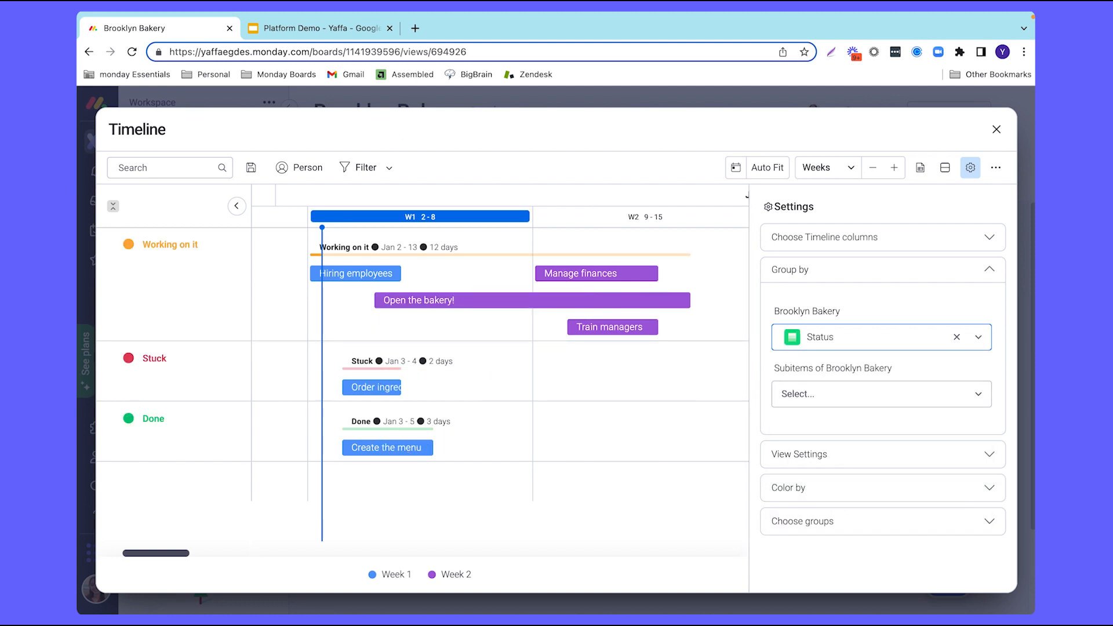
left_click(996, 129)
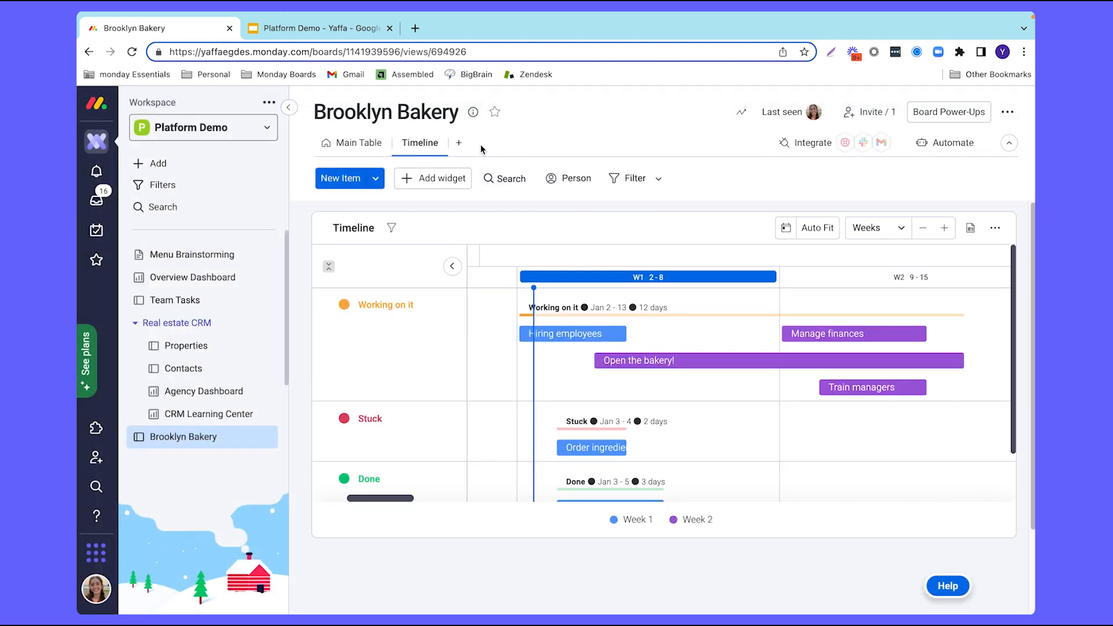
- Add a Chart view to the board and widen the chart widget
left_click(458, 143)
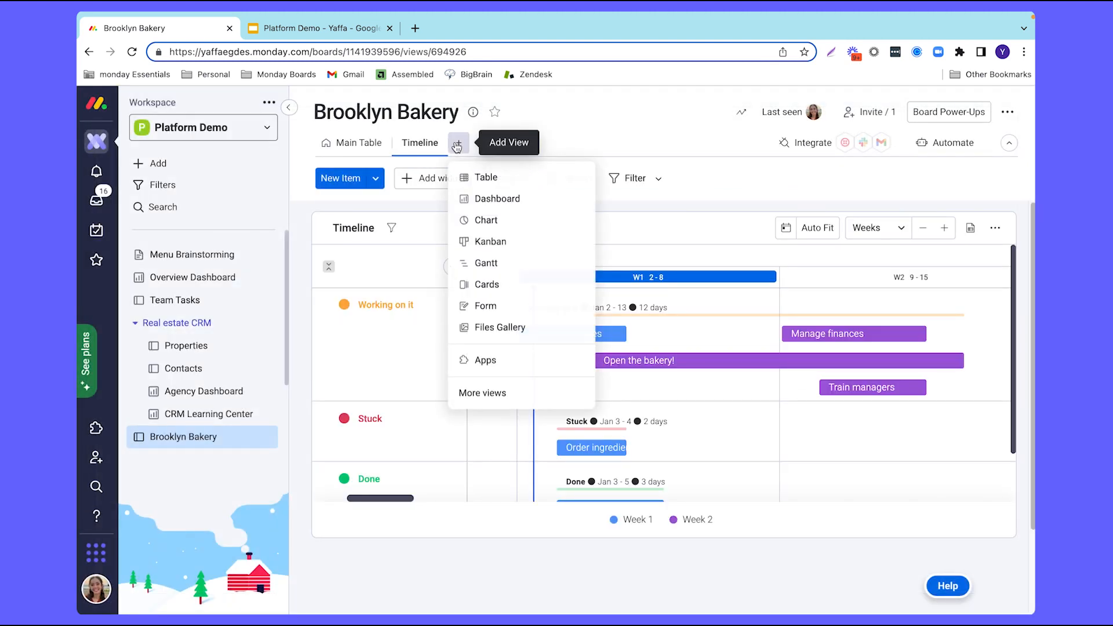
left_click(487, 219)
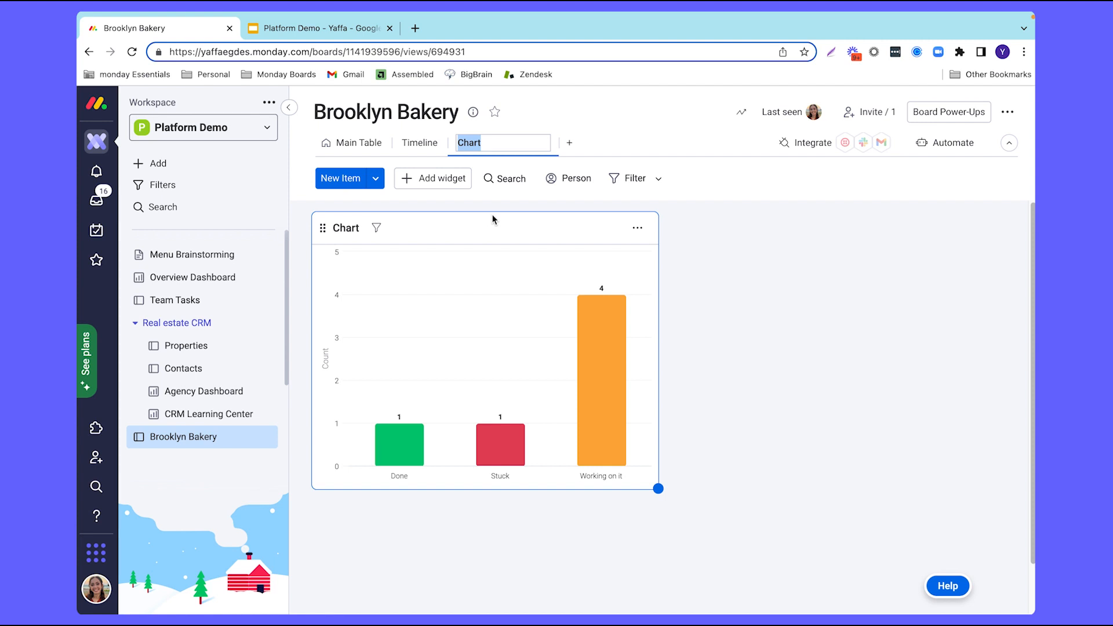
left_click_drag(657, 489, 977, 507)
- In the chart's settings, review the available chart types and set the X axis to Group
left_click(964, 229)
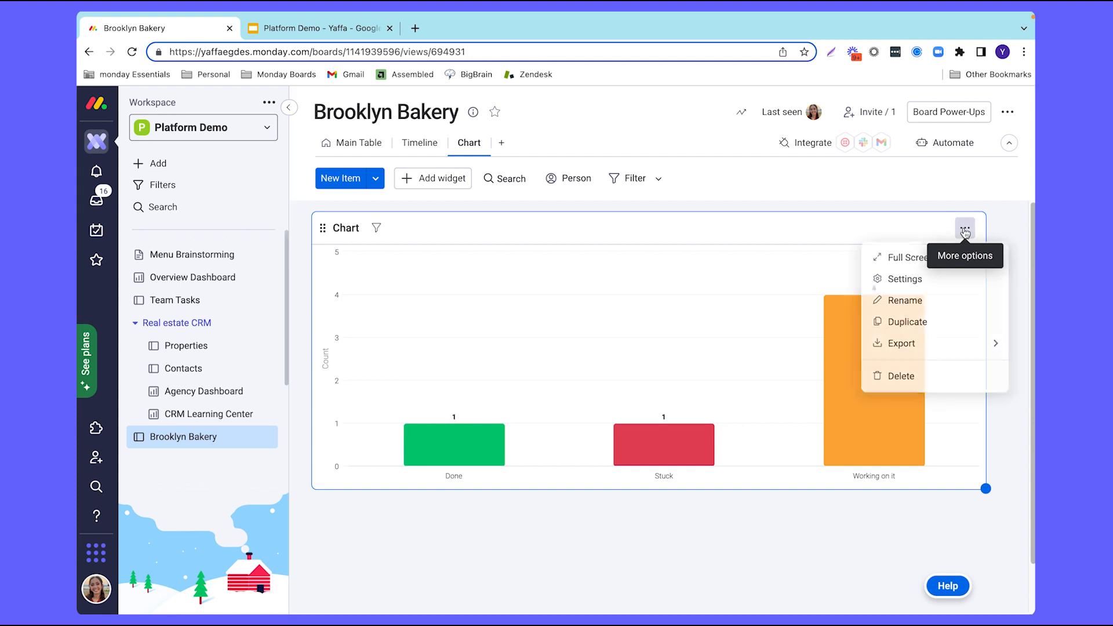
left_click(930, 281)
scroll(836, 340, "down", 1)
scroll(836, 340, "up", 1)
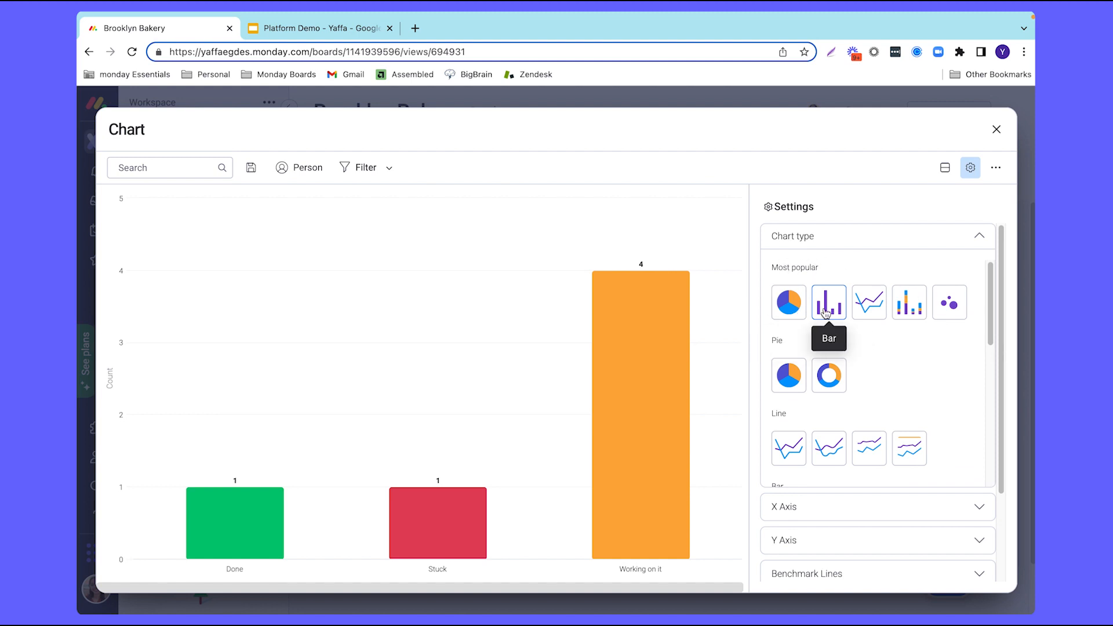
scroll(889, 346, "down", 2)
scroll(889, 347, "down", 8)
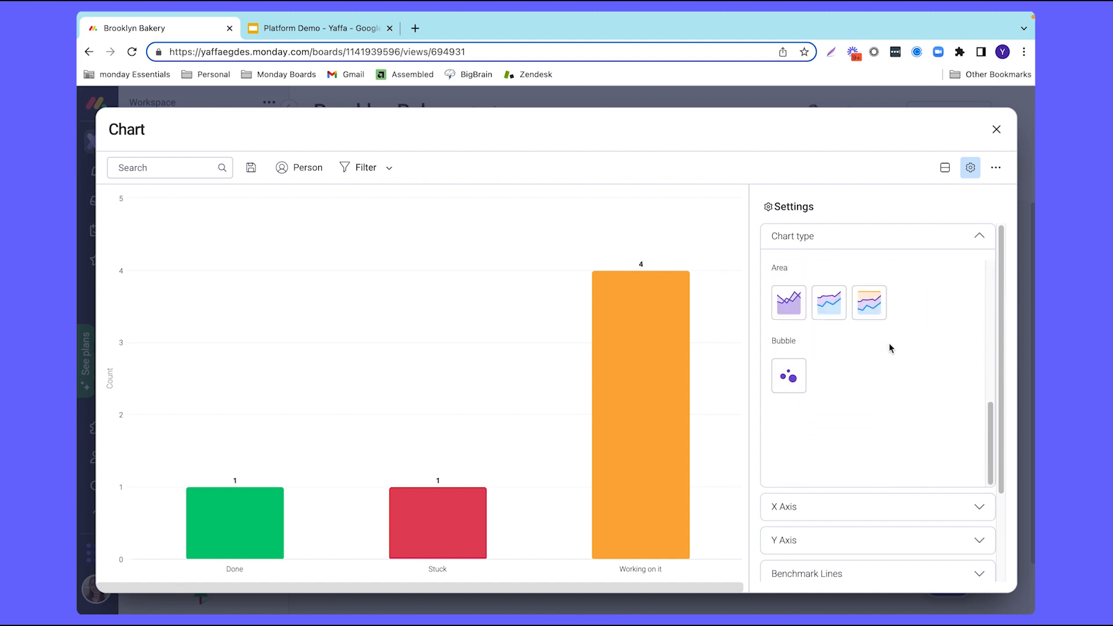
scroll(890, 348, "down", 1)
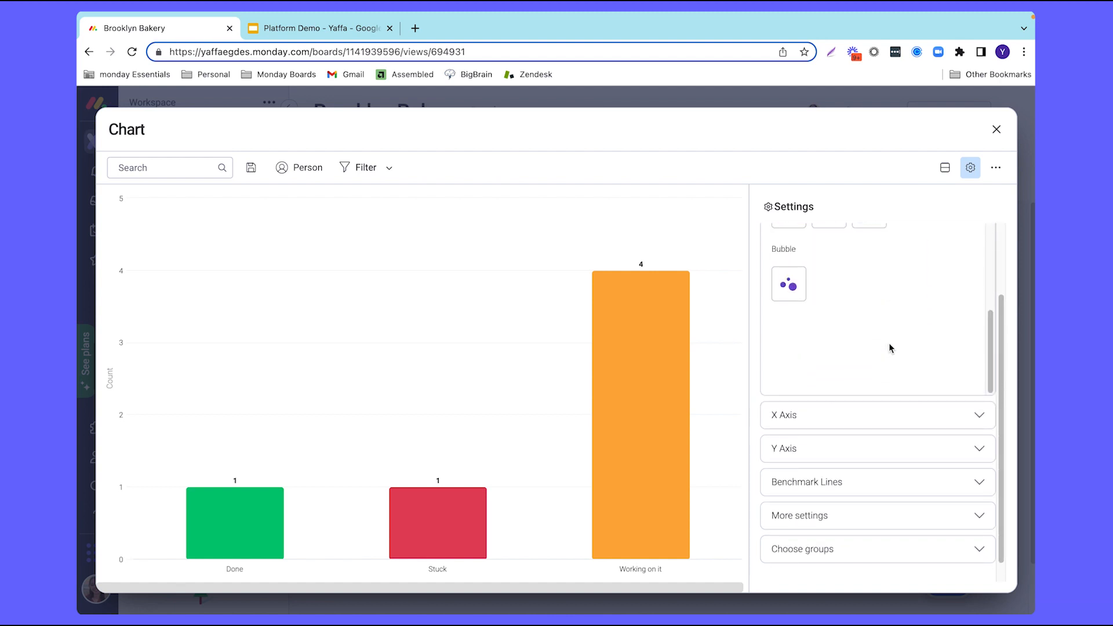
left_click(833, 413)
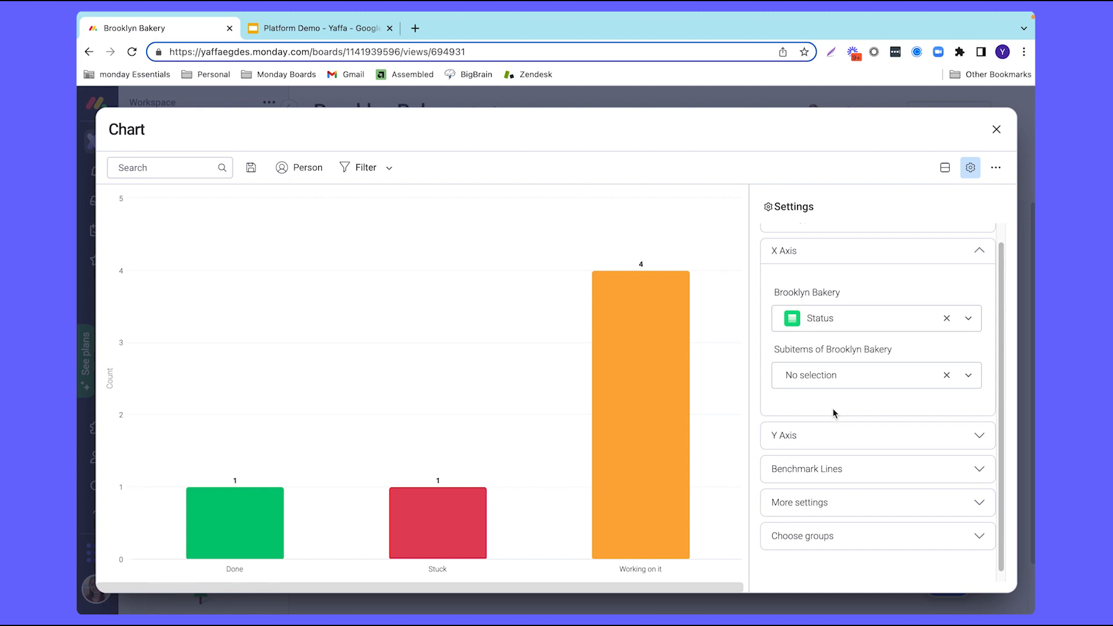
left_click(829, 323)
left_click(821, 355)
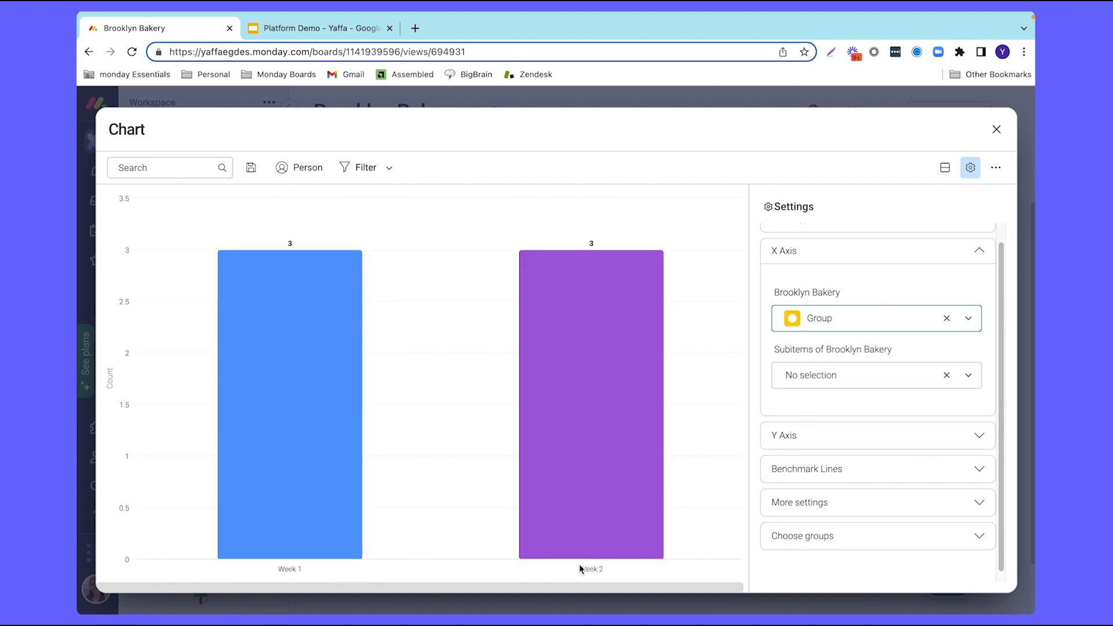
- Set the chart's Y axis to Budget instead of the item count and close the settings
left_click(794, 448)
left_click(864, 316)
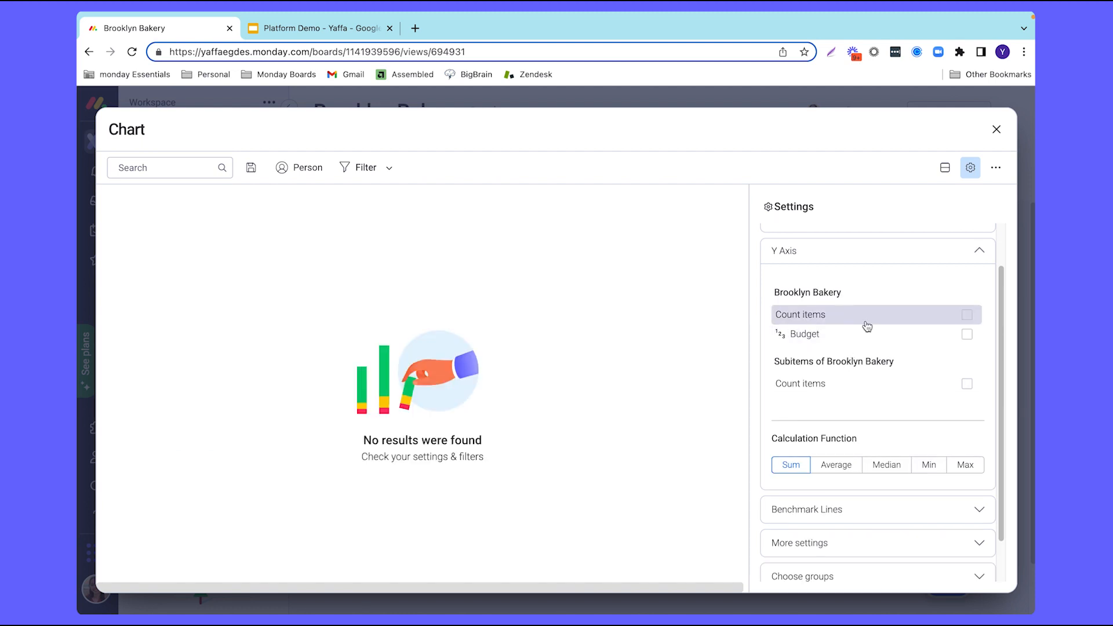
left_click(867, 334)
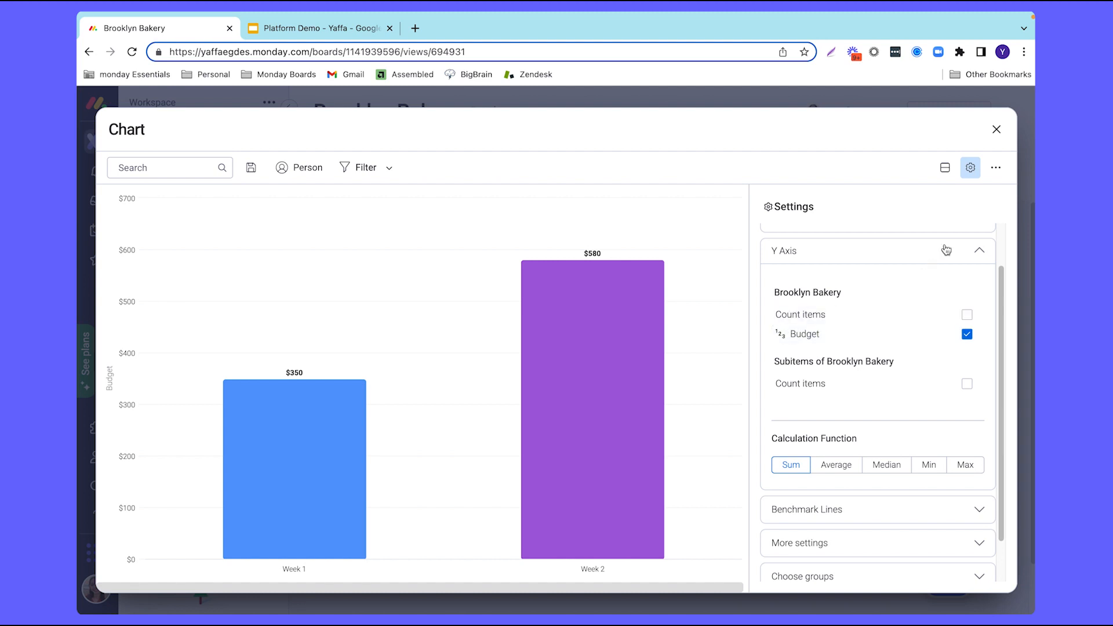
left_click(995, 130)
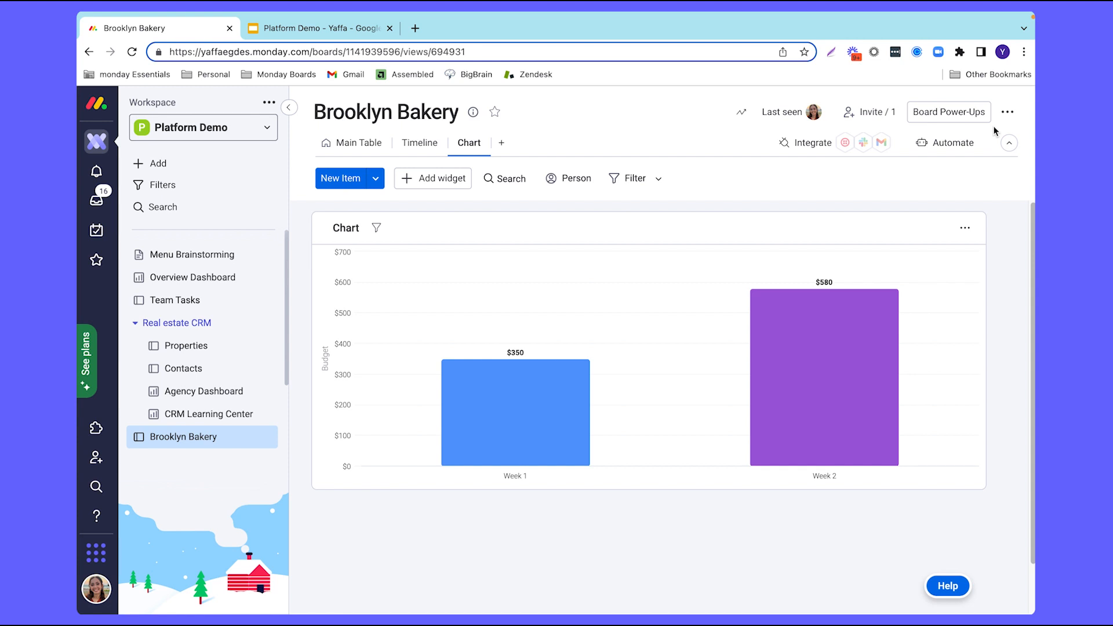
- Browse the essential views offered in the Views Center and close it without adding one
left_click(503, 145)
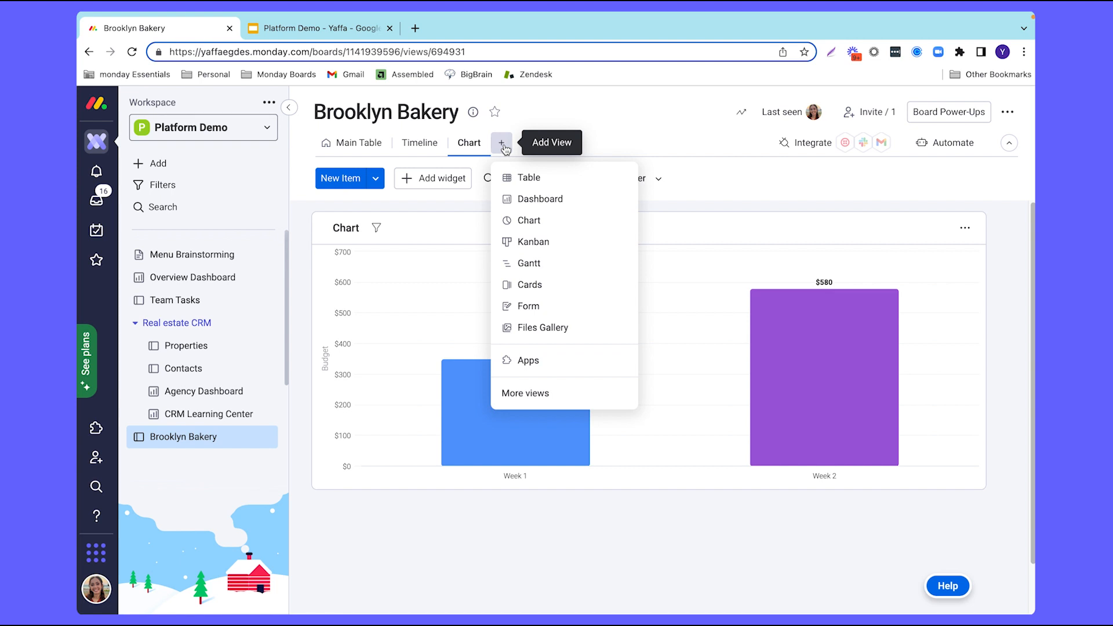
left_click(542, 397)
scroll(542, 398, "down", 4)
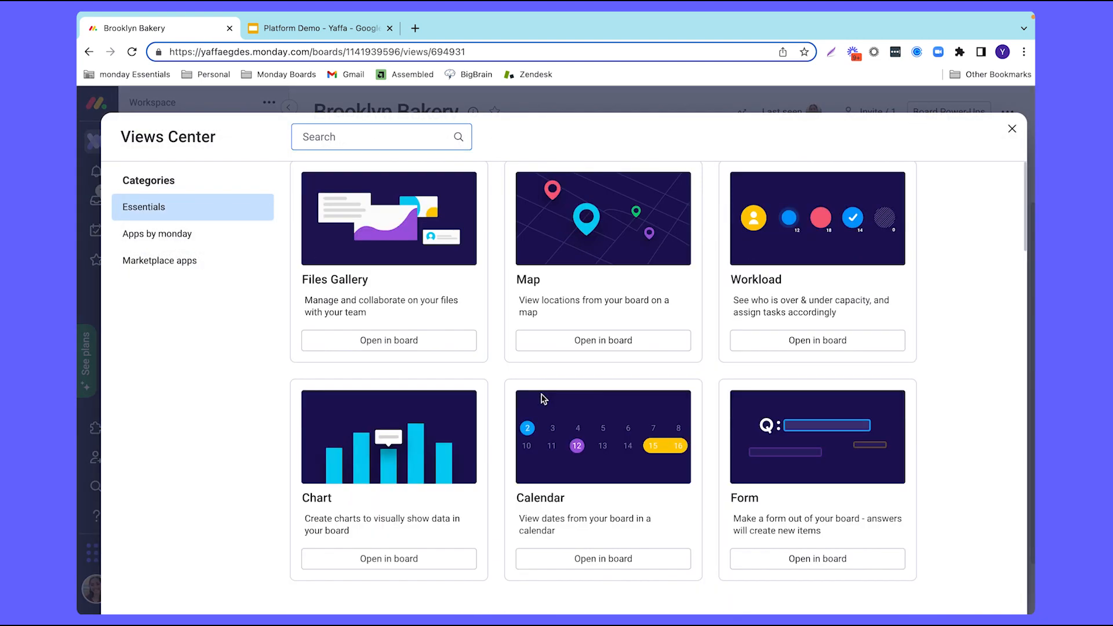
scroll(543, 398, "down", 3)
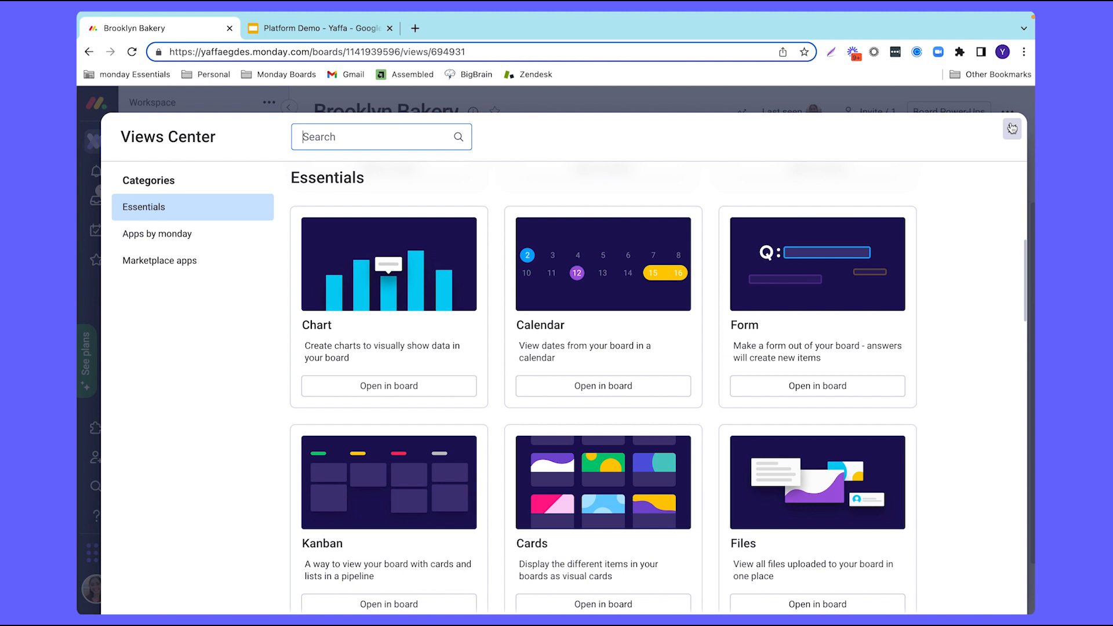
left_click(1012, 128)
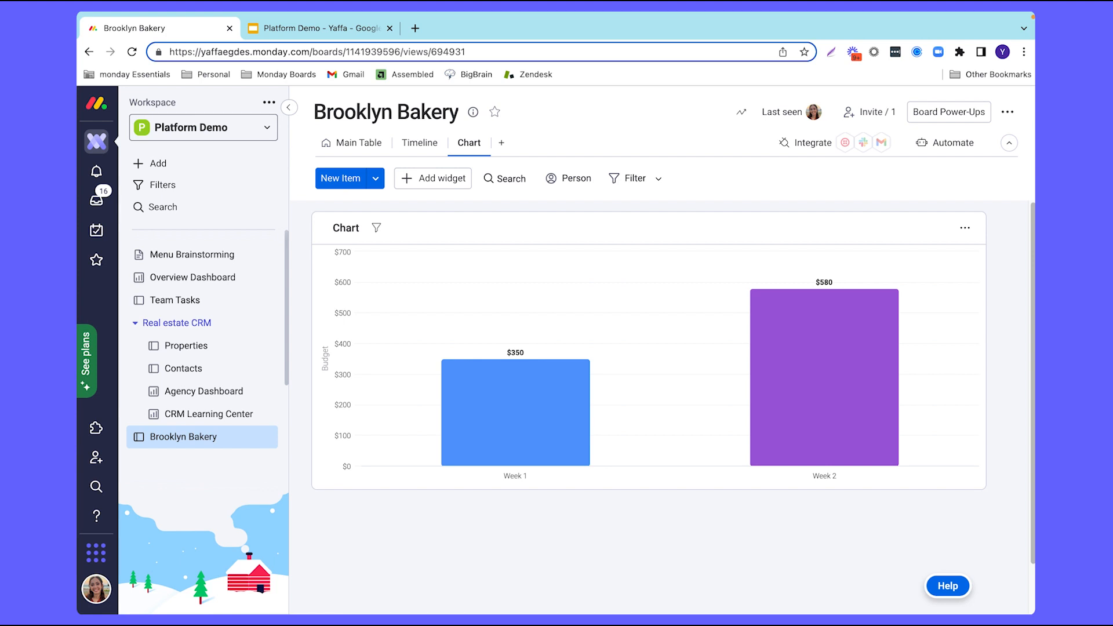
- Return to the Main Table and look into the Automations Center and the Integrations Center, closing each one
left_click(355, 145)
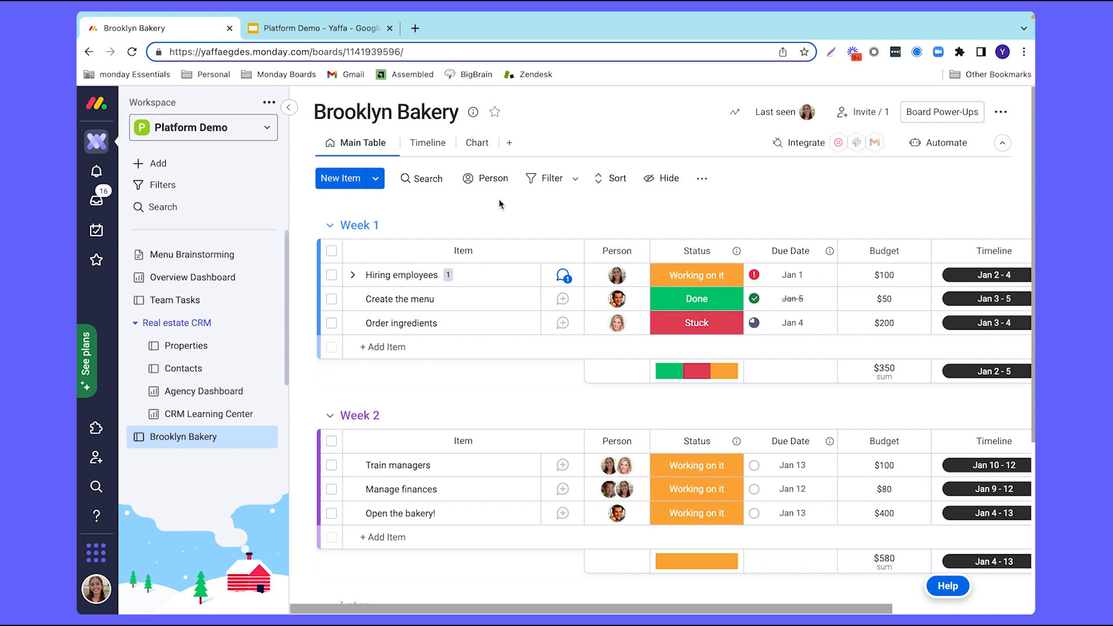
left_click(948, 145)
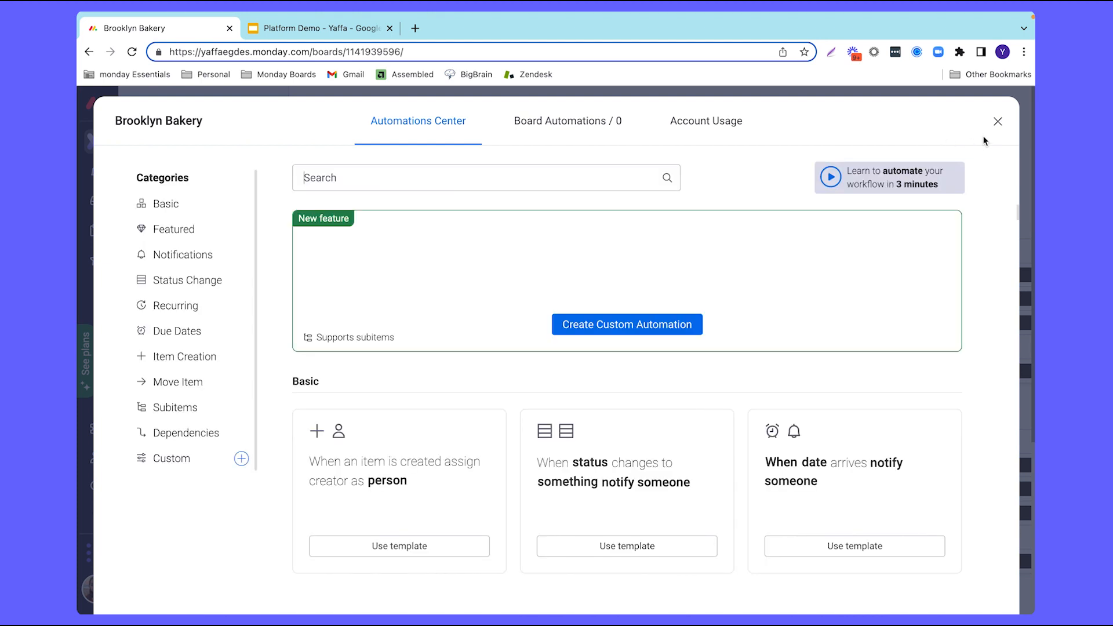
left_click(998, 123)
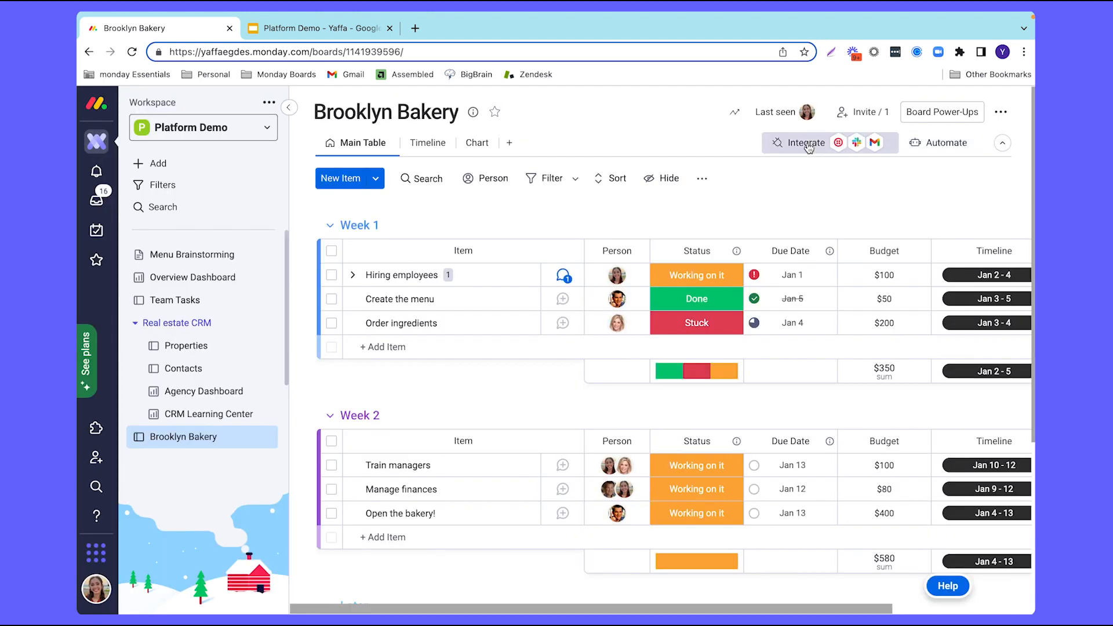
left_click(807, 145)
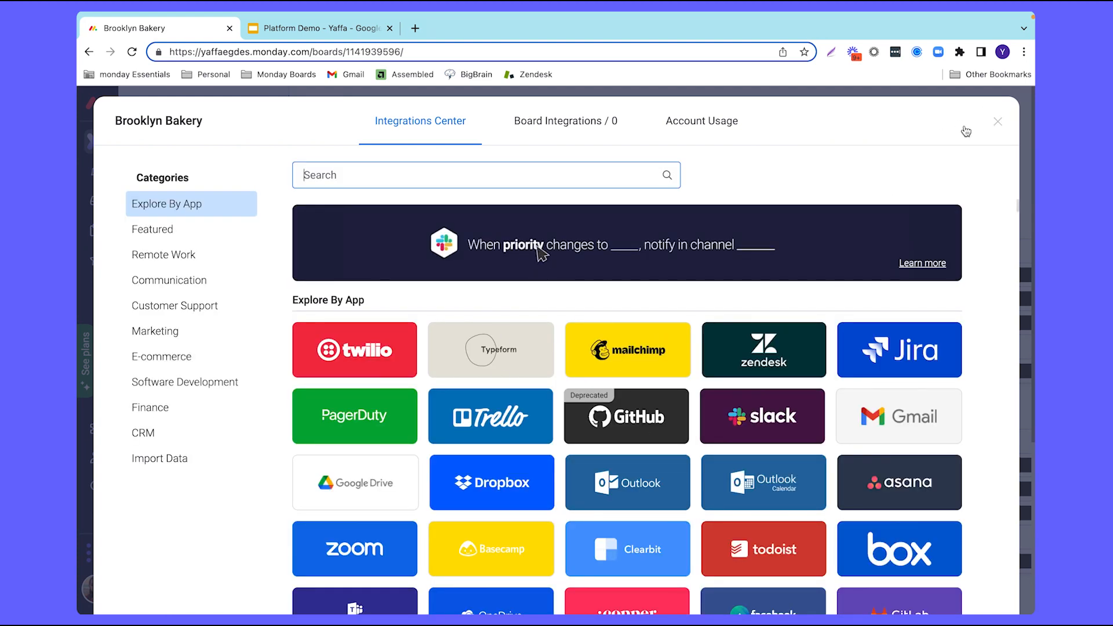
key("Escape")
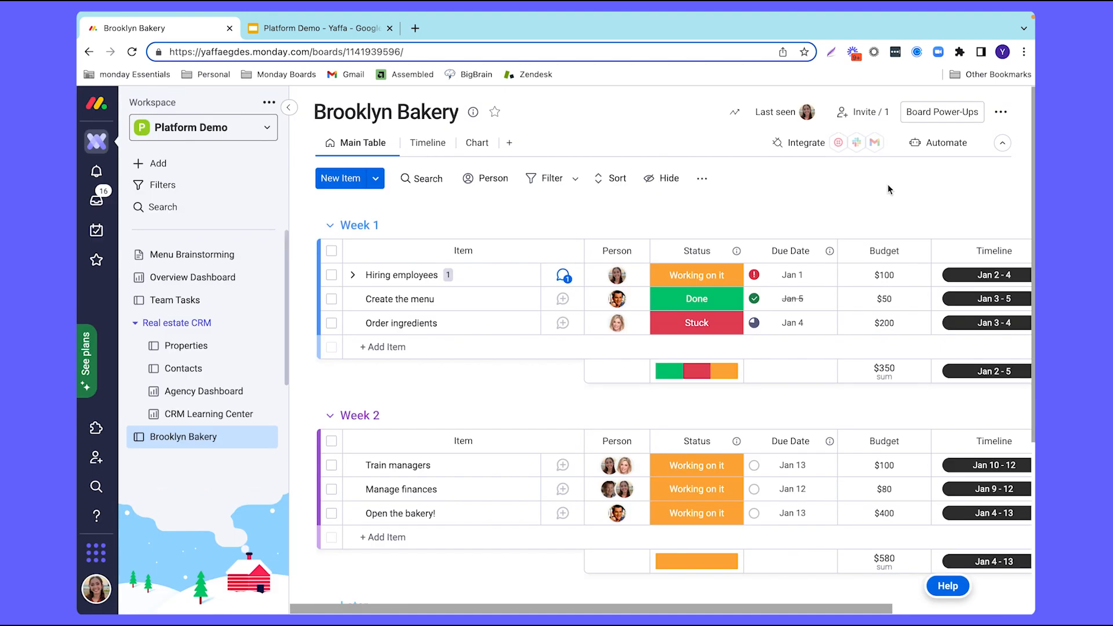
- Create a status-change automation that moves an item to the Later group when Status changes to Stuck, and return to the board
left_click(939, 146)
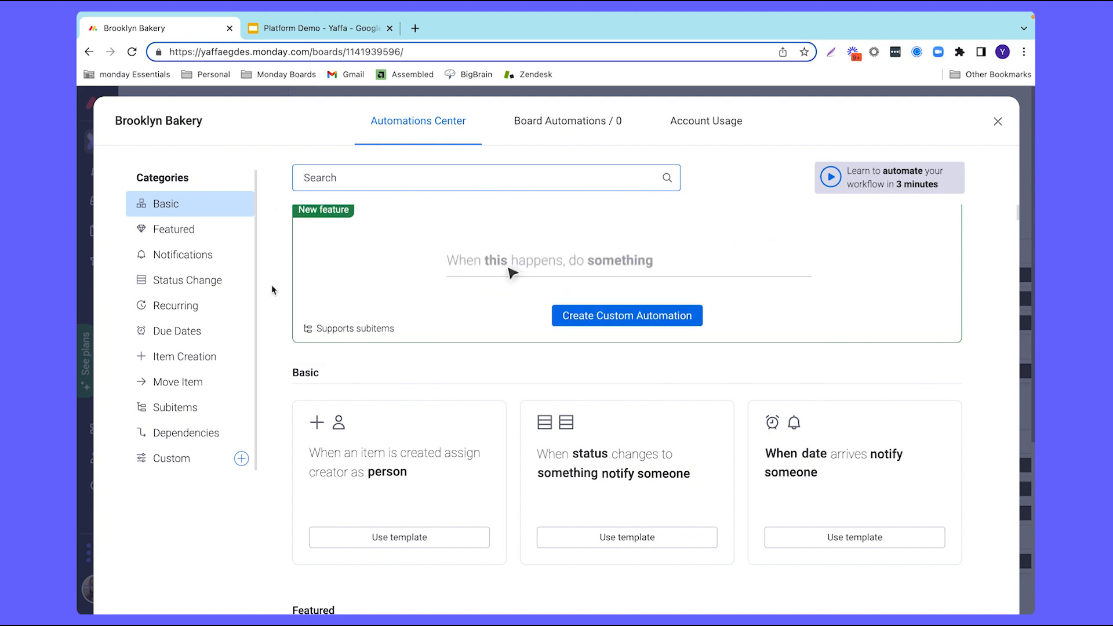
left_click(213, 284)
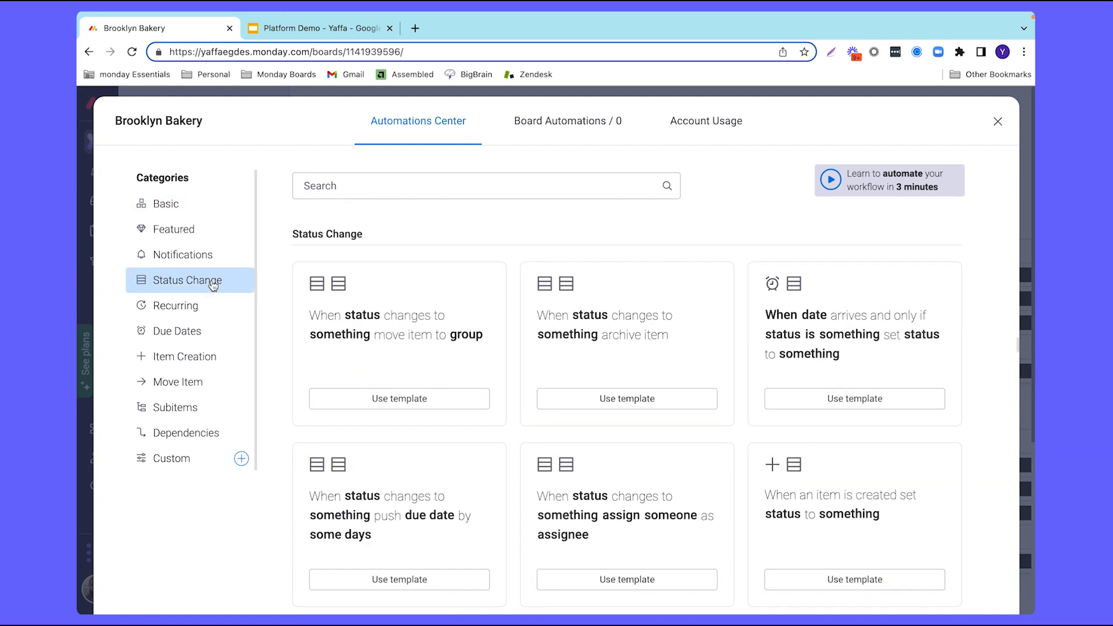
left_click(381, 351)
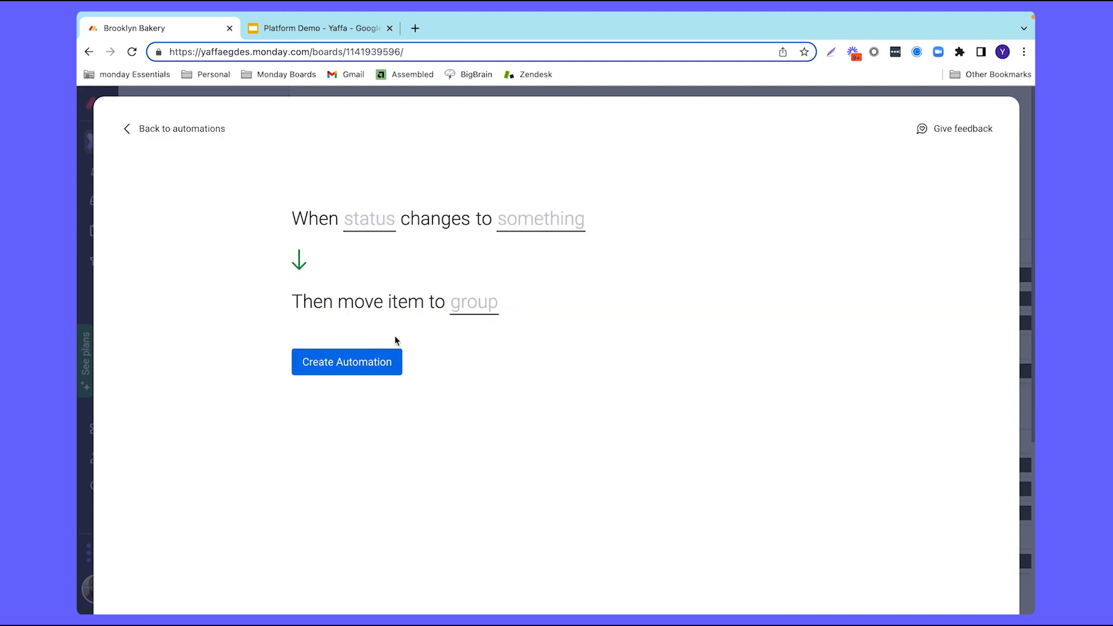
left_click(374, 228)
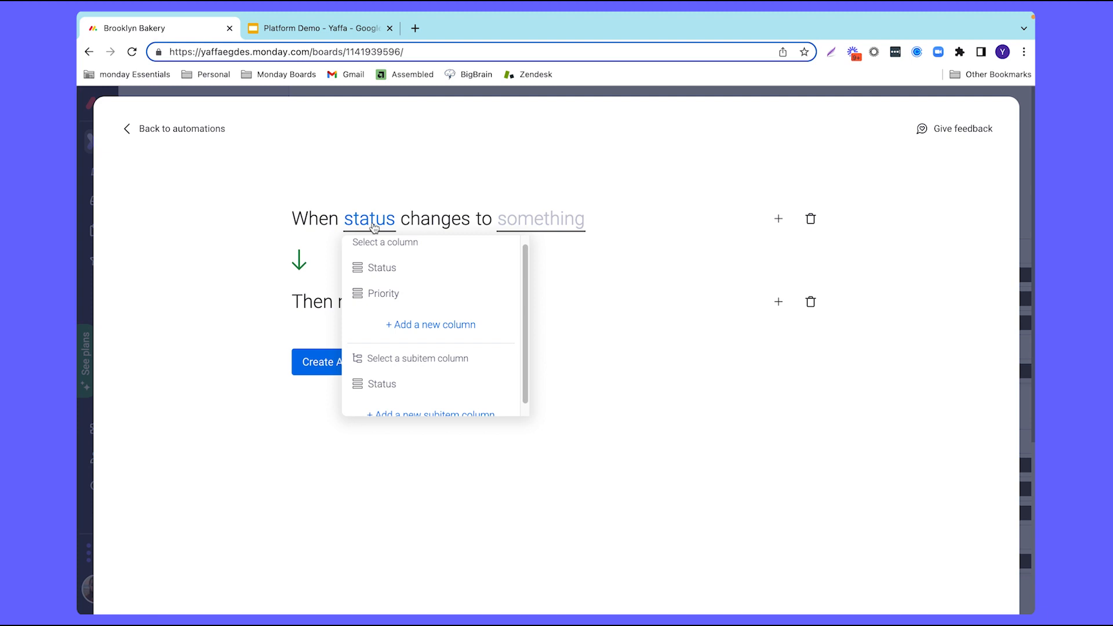
left_click(382, 267)
left_click(520, 222)
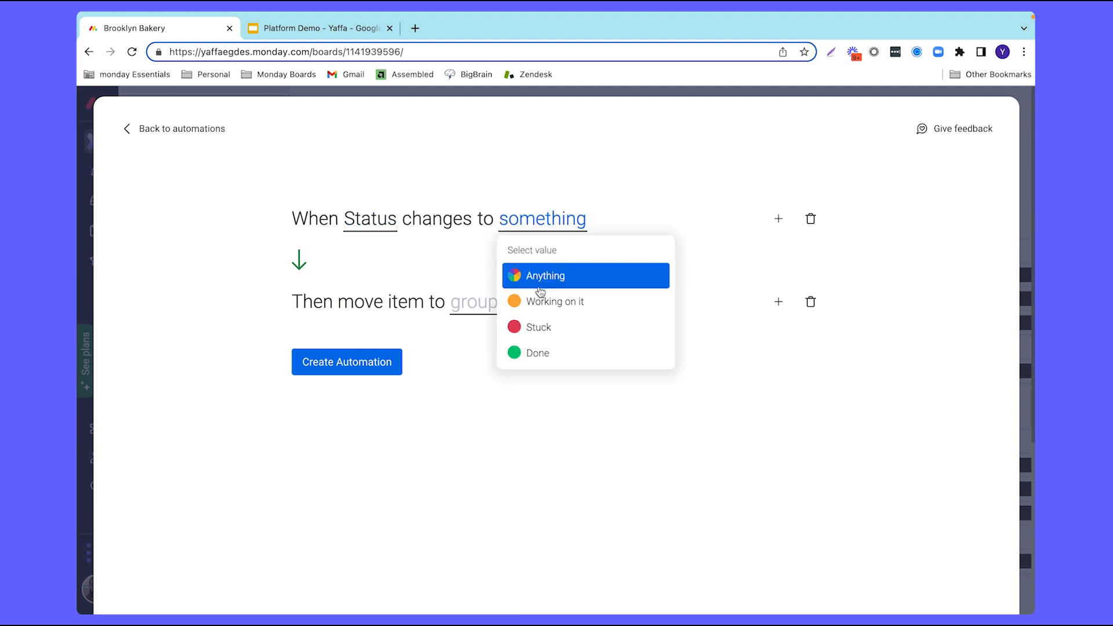
left_click(551, 326)
left_click(481, 307)
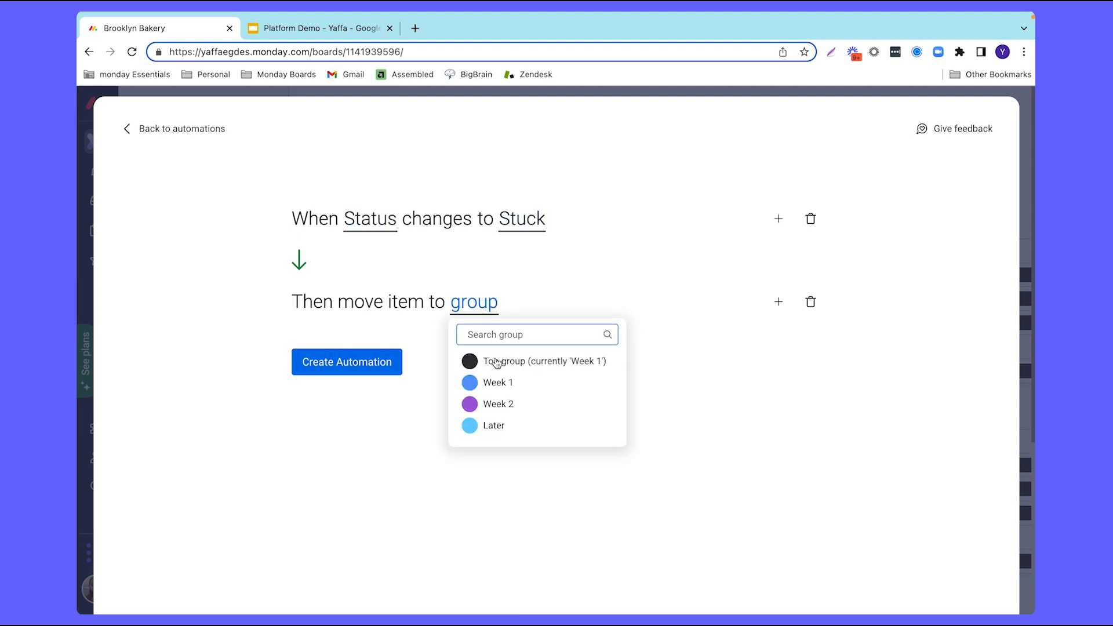
left_click(505, 428)
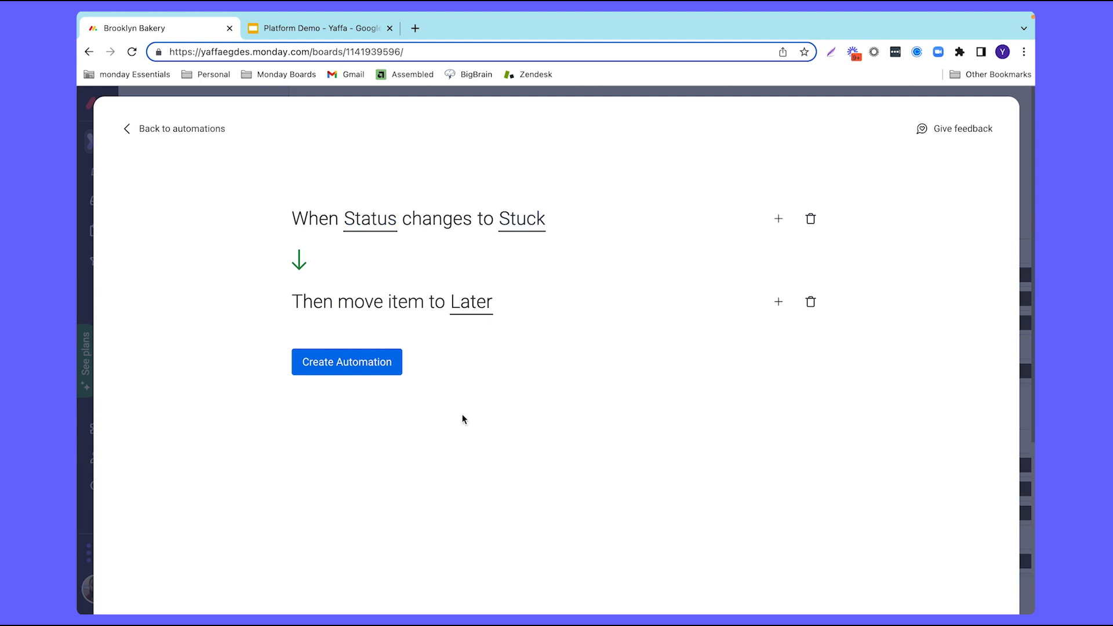
left_click(378, 372)
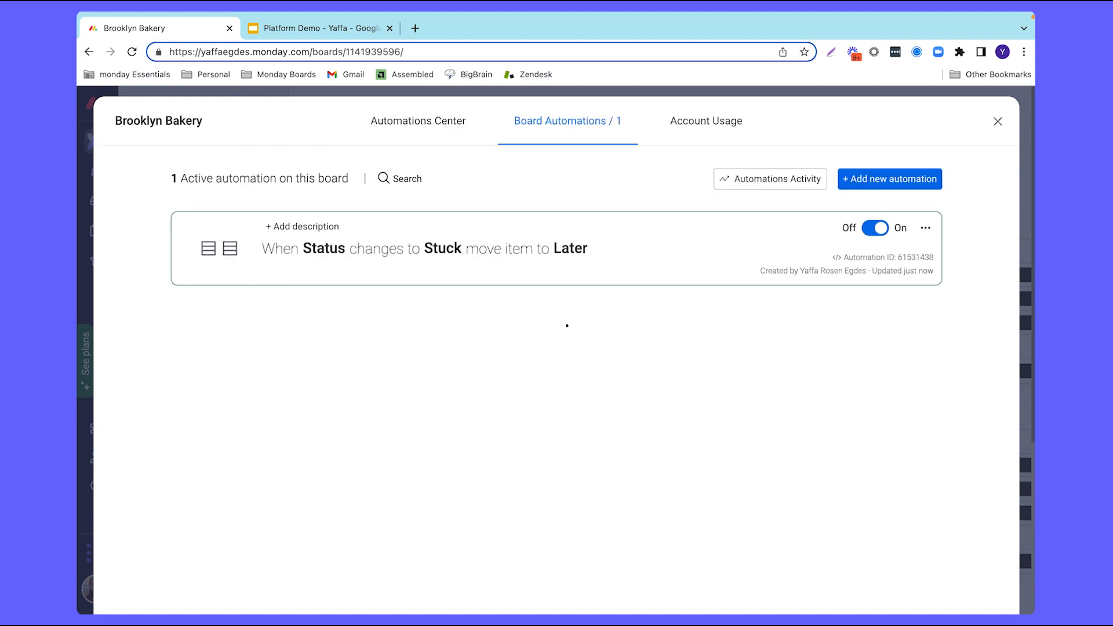
left_click(998, 124)
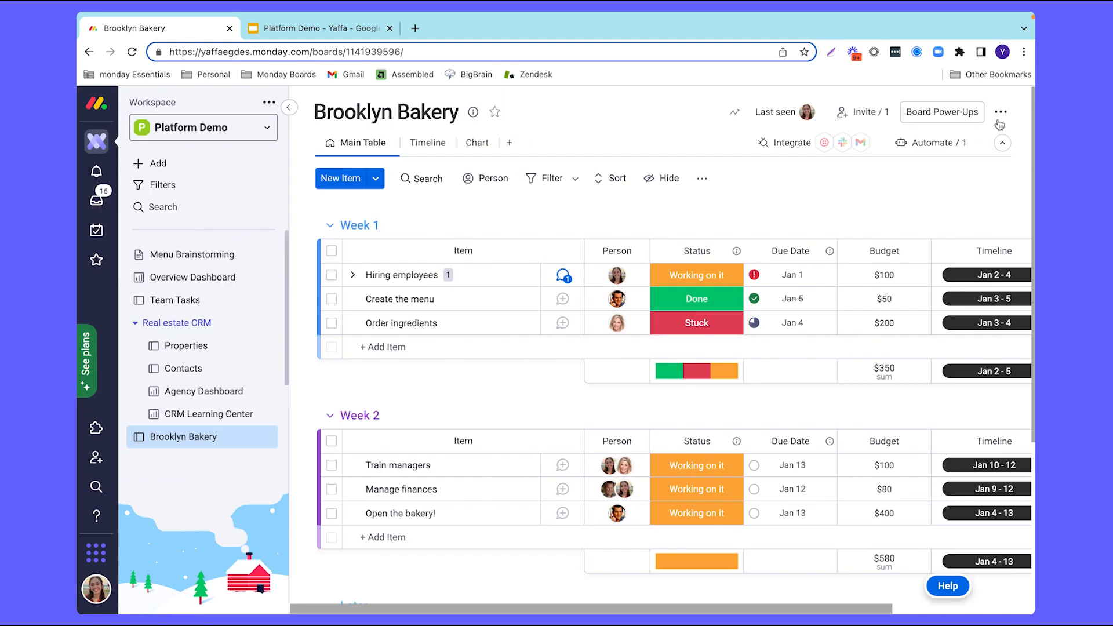
- Set the status of Hiring employees to Stuck and check the Later group for the item
left_click(695, 277)
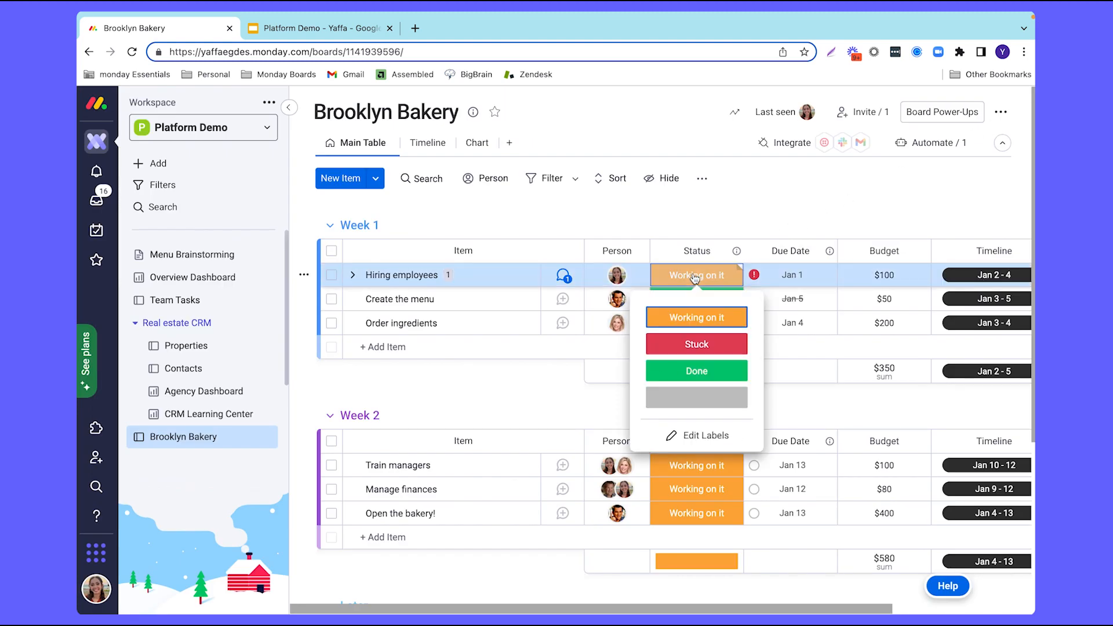
left_click(708, 342)
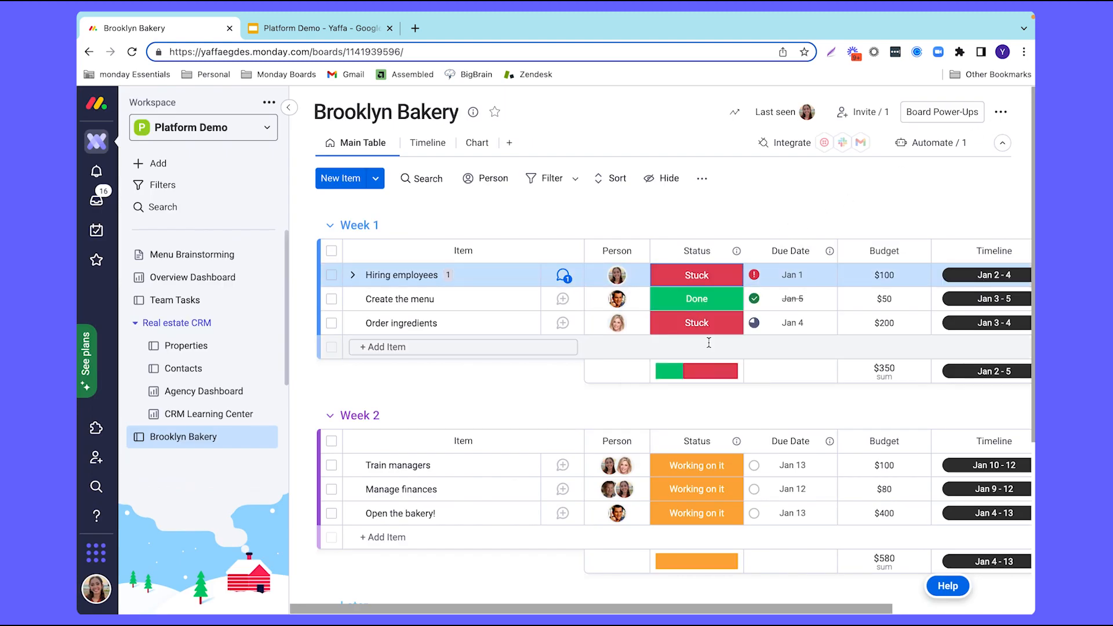
scroll(641, 359, "down", 5)
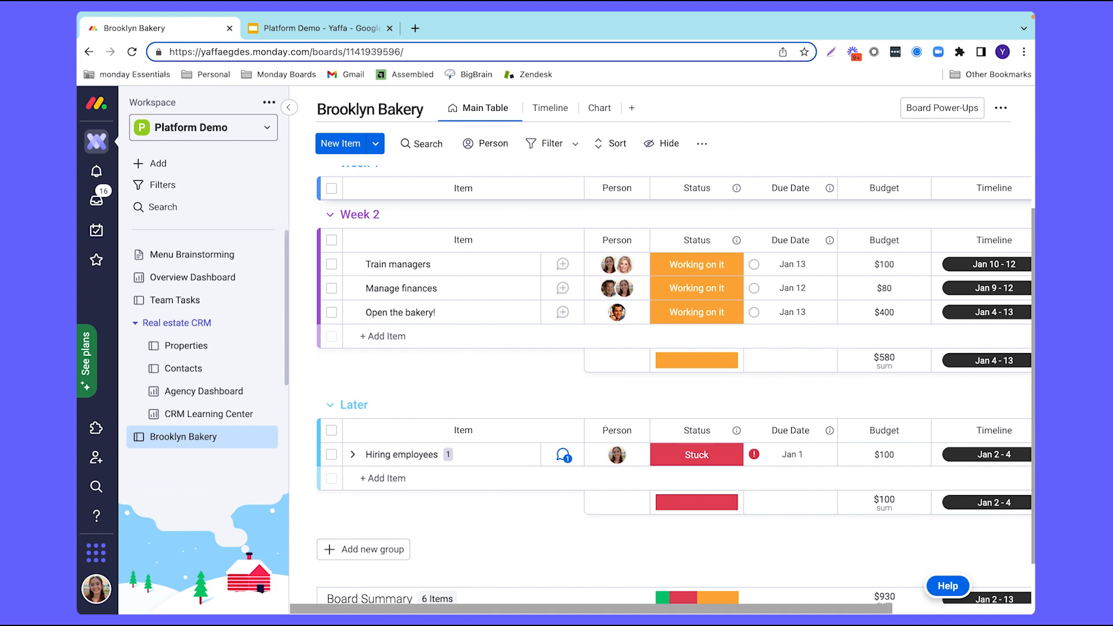
- Search the board for "train" and clear the search
left_click(428, 147)
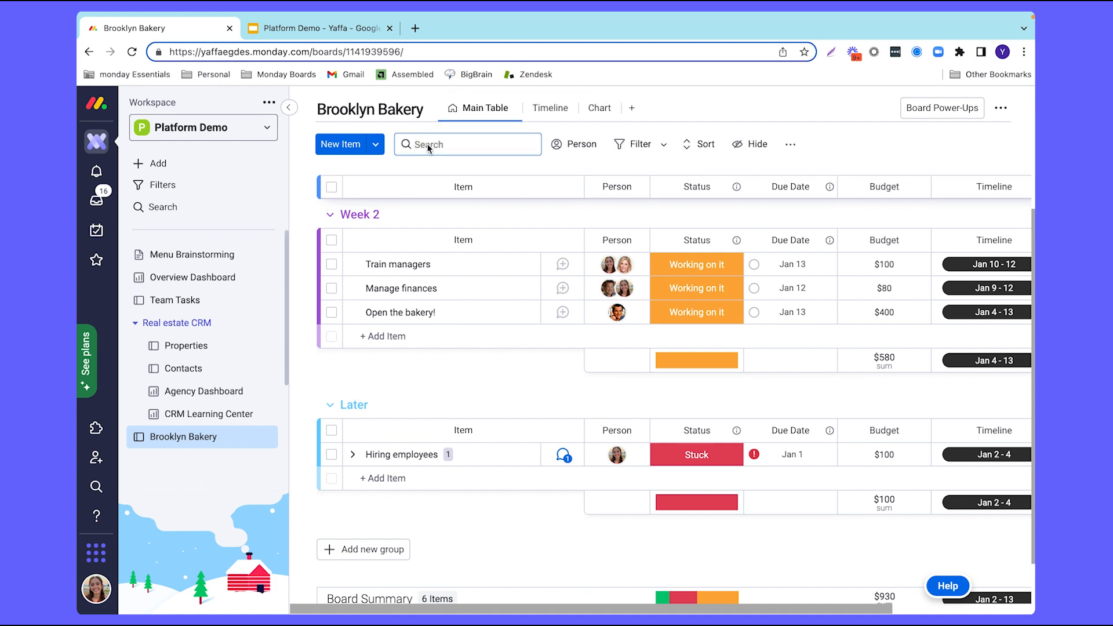
type("train")
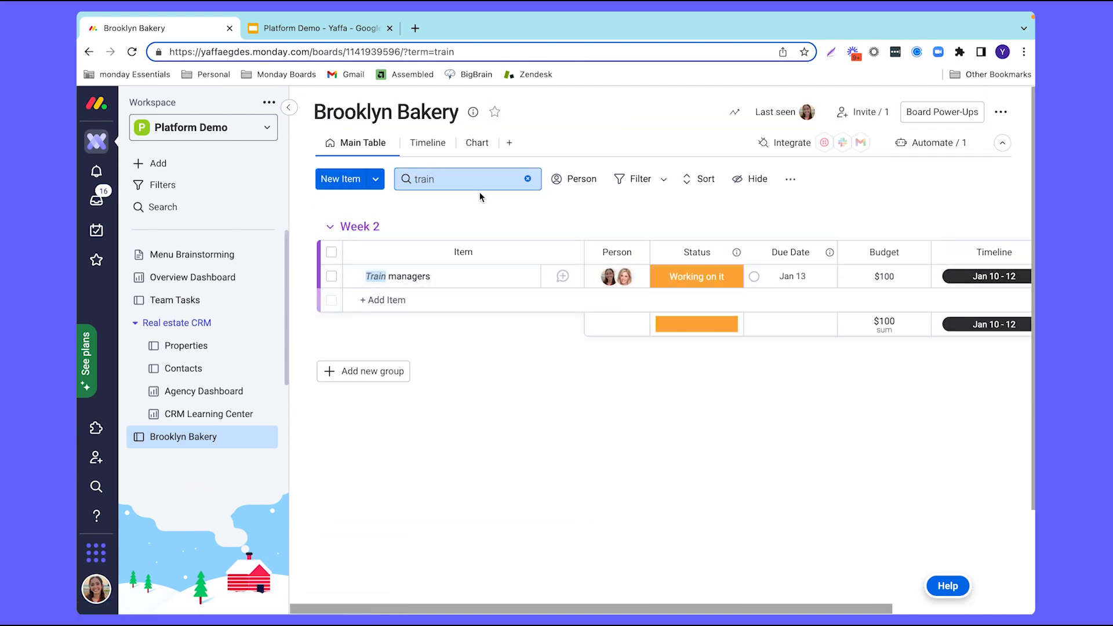
left_click(528, 181)
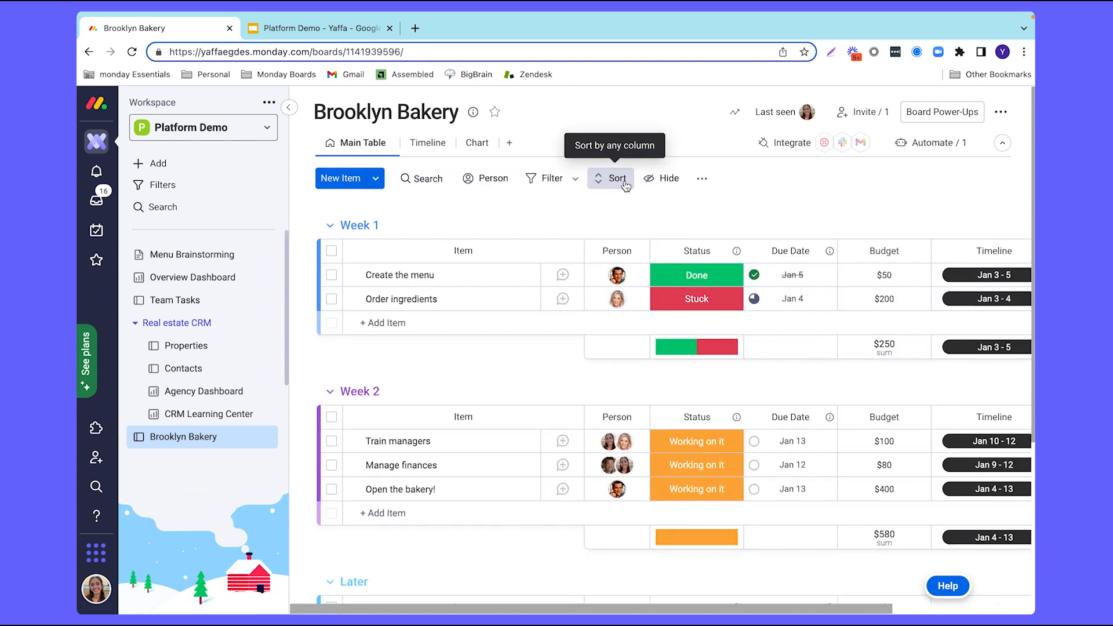
- Filter the Main Table to items with the status Working on it that are assigned to the board owner
left_click(552, 181)
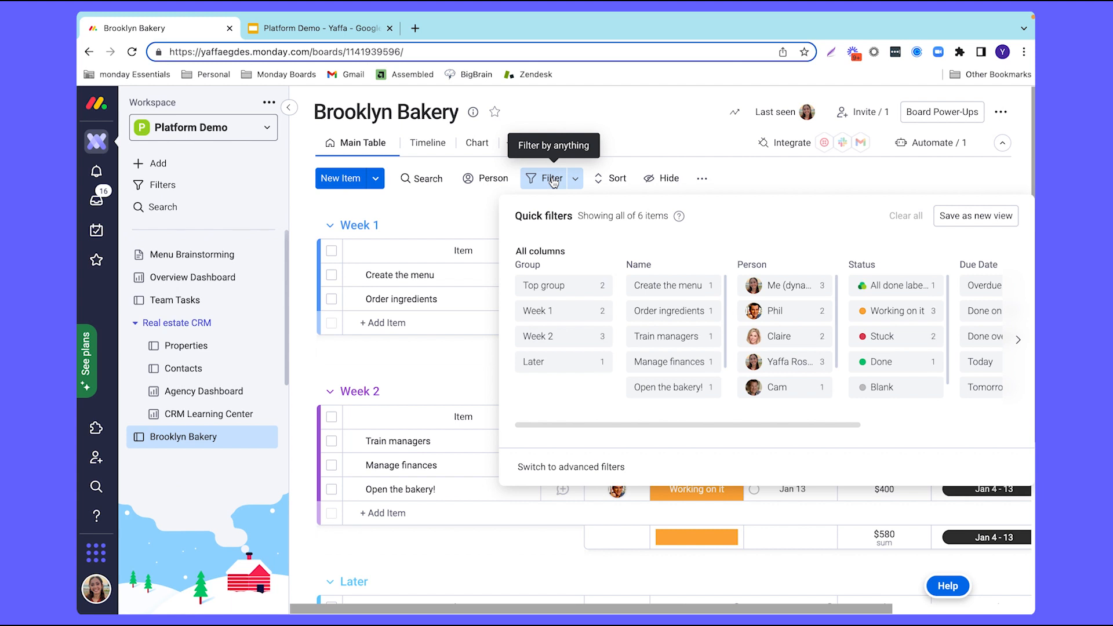
left_click(884, 312)
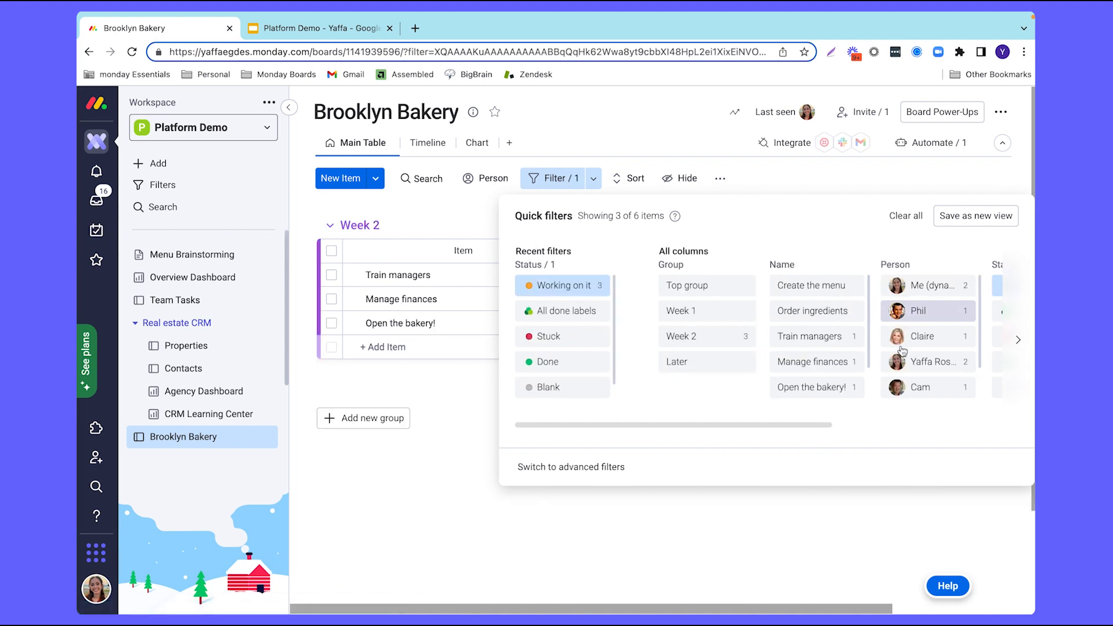
left_click(927, 364)
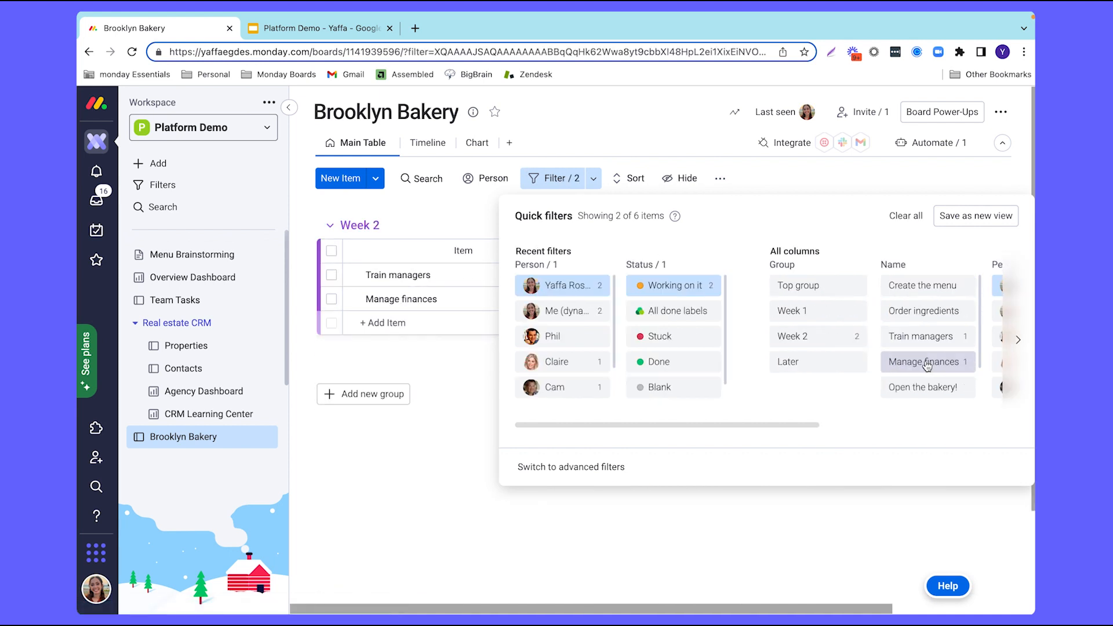
left_click(450, 343)
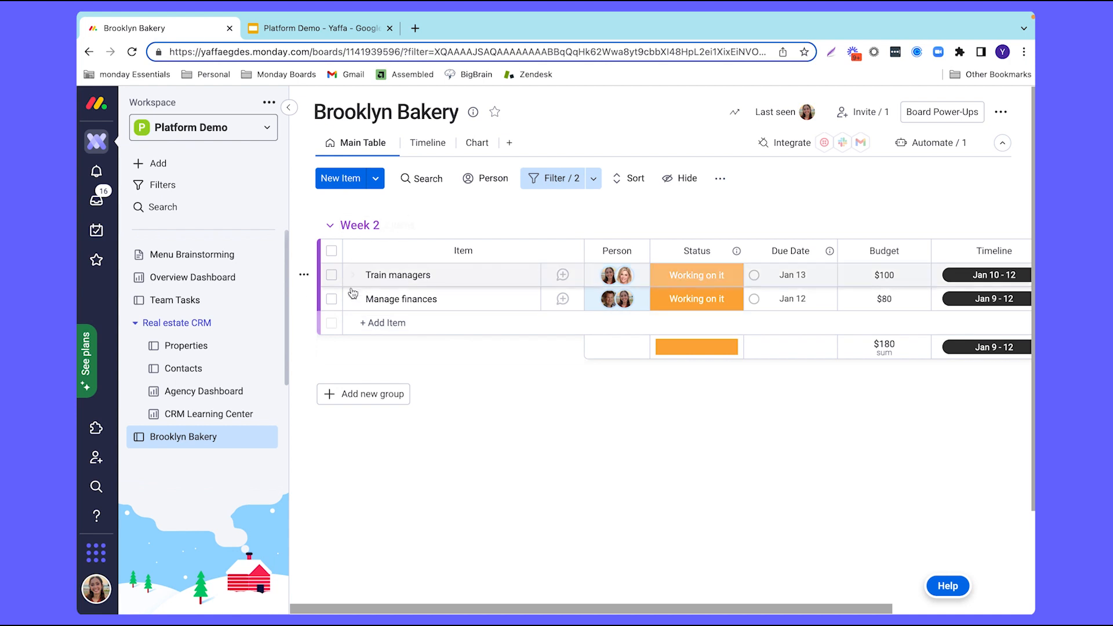
- Save the filtered table as a new view and rename that view "To do list"
left_click(554, 183)
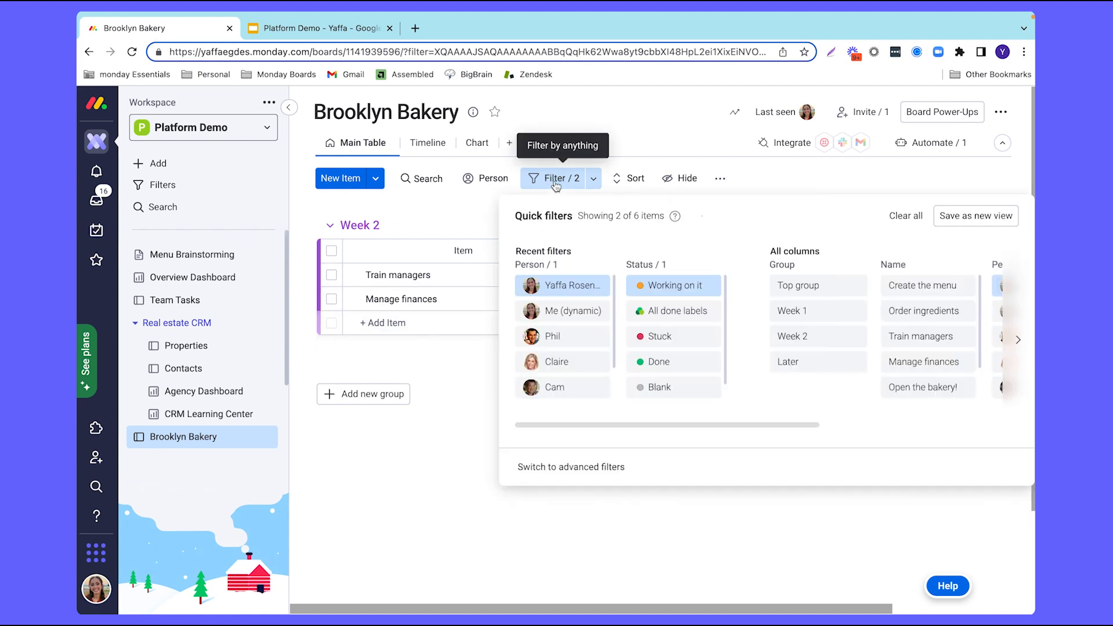
left_click(988, 224)
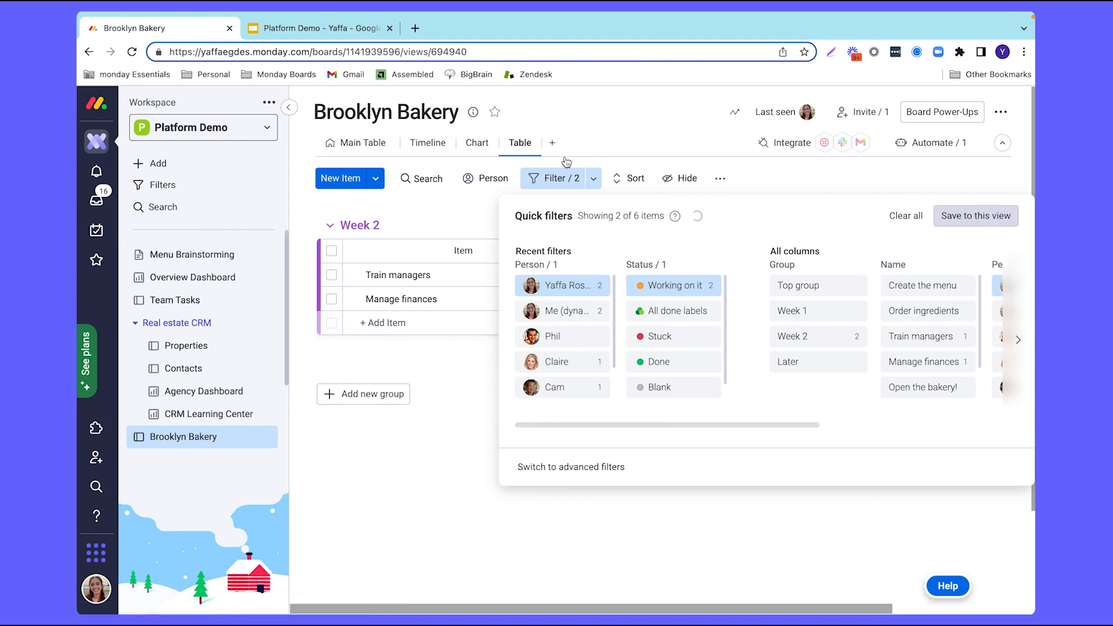
left_click(530, 142)
left_click(569, 190)
type("To do list")
key("Return")
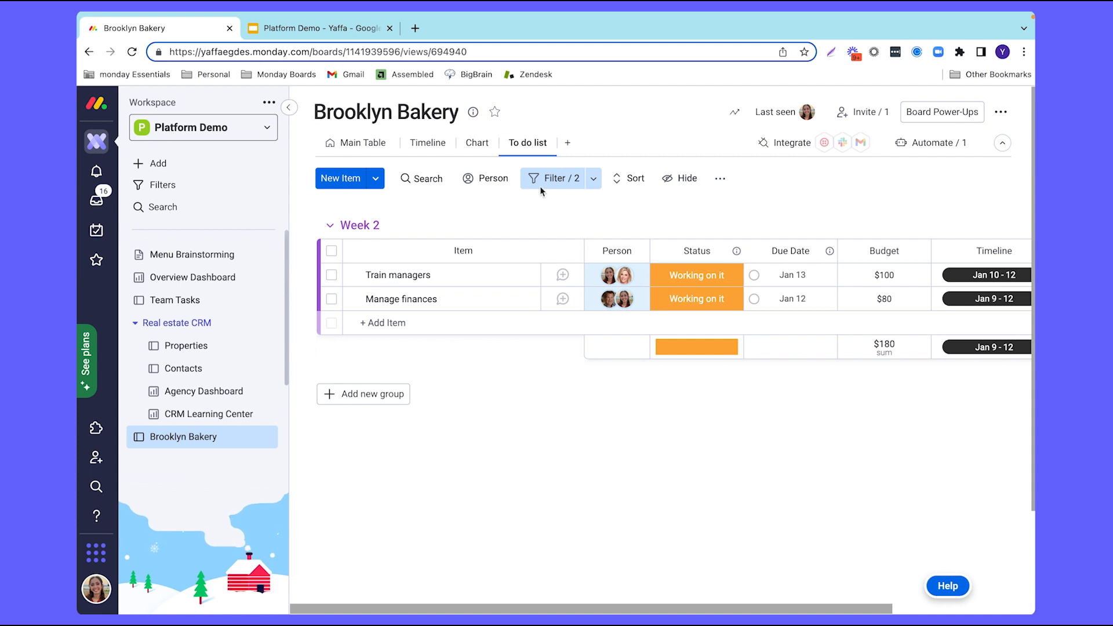
- In the Main Table, move Manage finances from Week 2 to Week 1 and place the Due Date column before Status
left_click(362, 143)
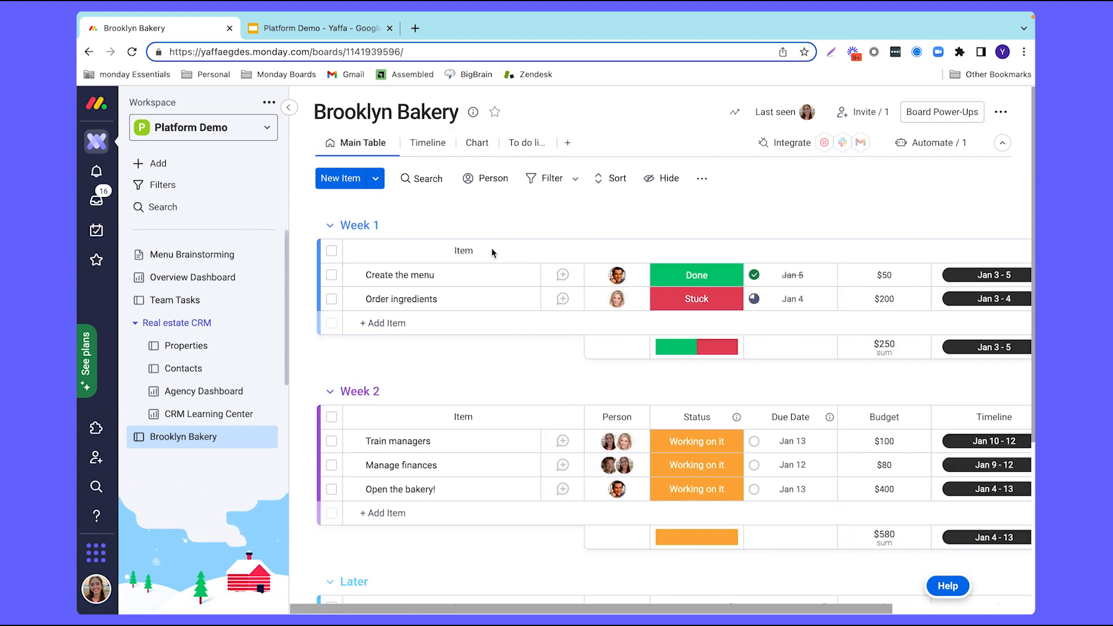
left_click_drag(414, 405, 412, 320)
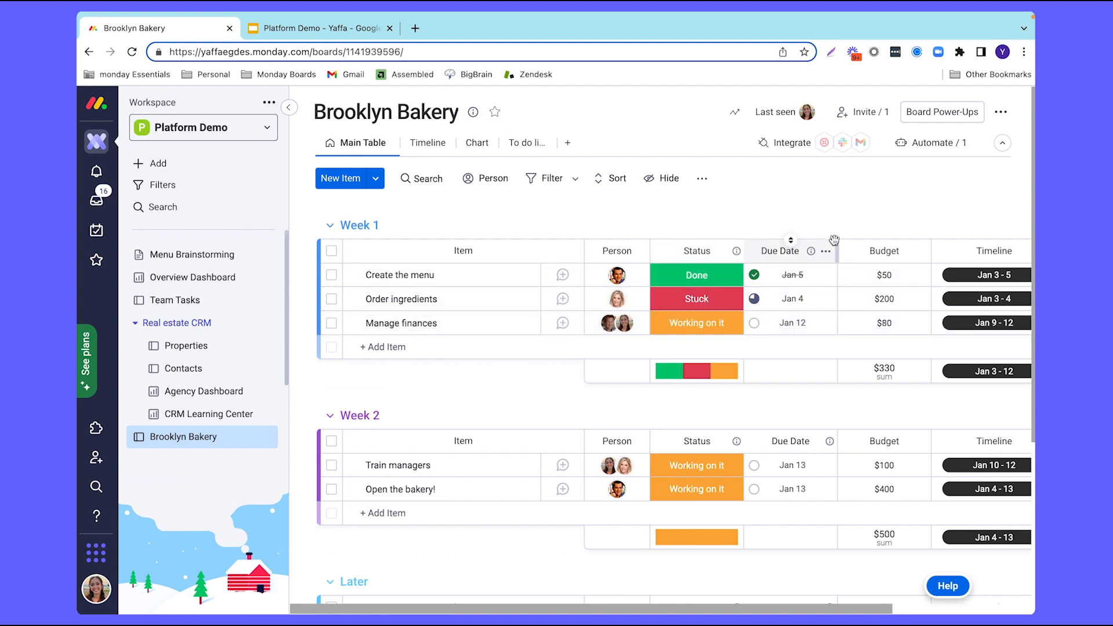
left_click_drag(785, 251, 694, 250)
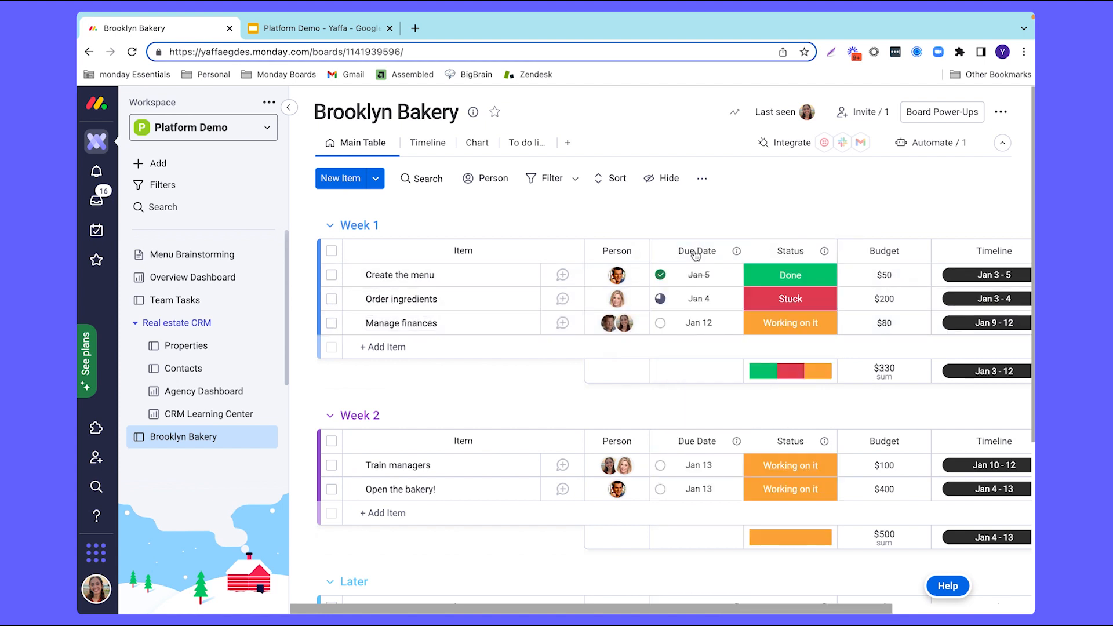
mouse_move(356, 225)
left_mouse_down()
mouse_move(358, 368)
mouse_move(348, 225)
left_mouse_up()
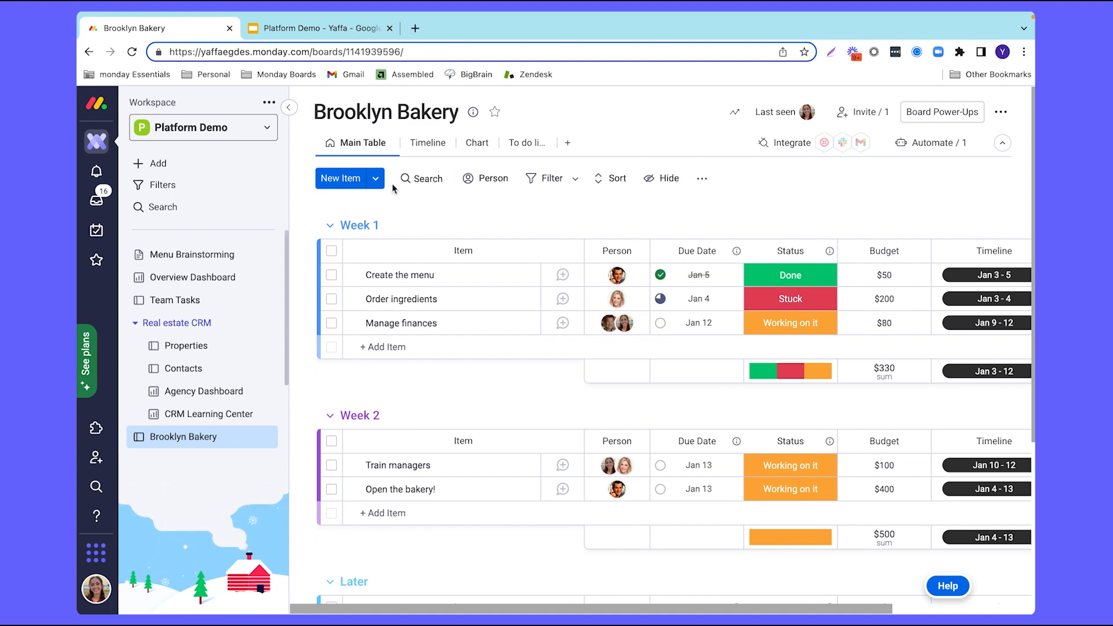
- Set the status of Create the menu and Order ingredients together to Working on it and clear the selection
left_click(332, 276)
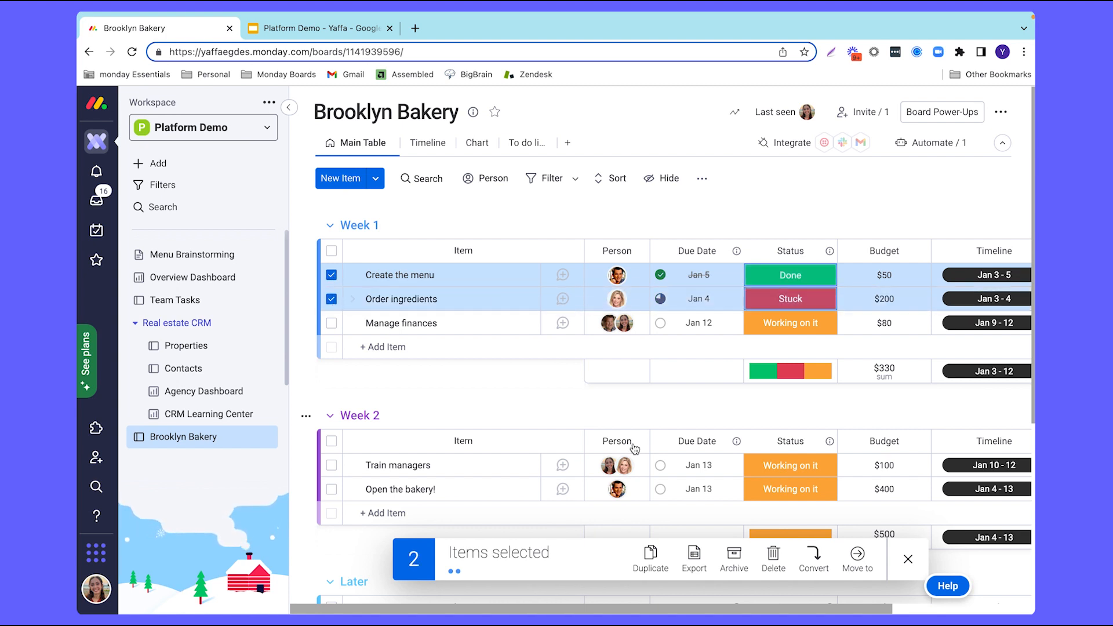
left_click(857, 556)
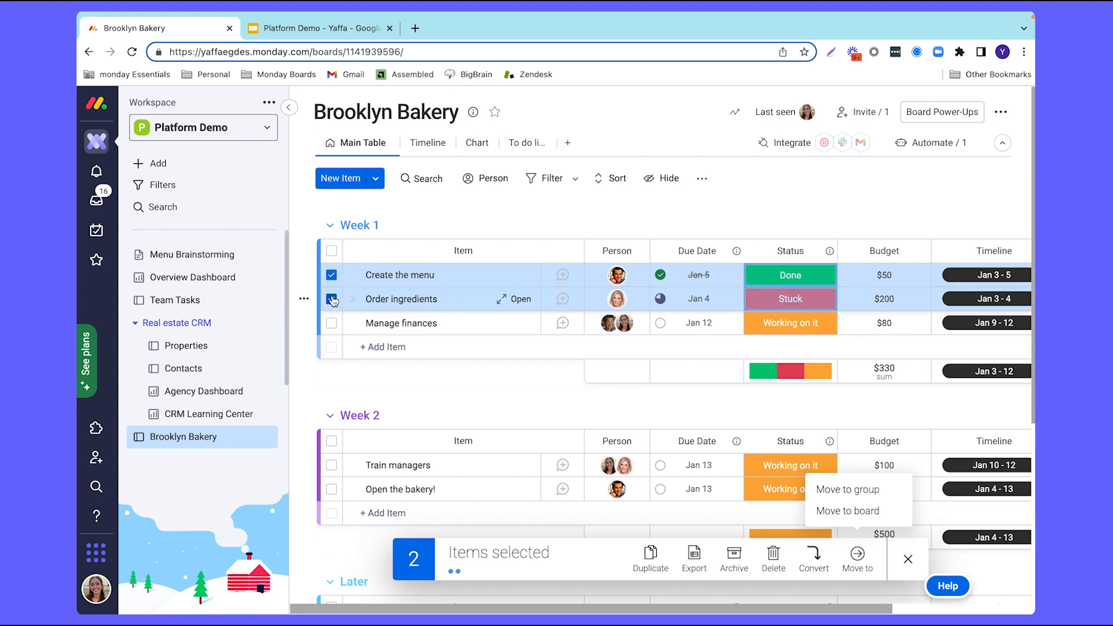
left_click(775, 302)
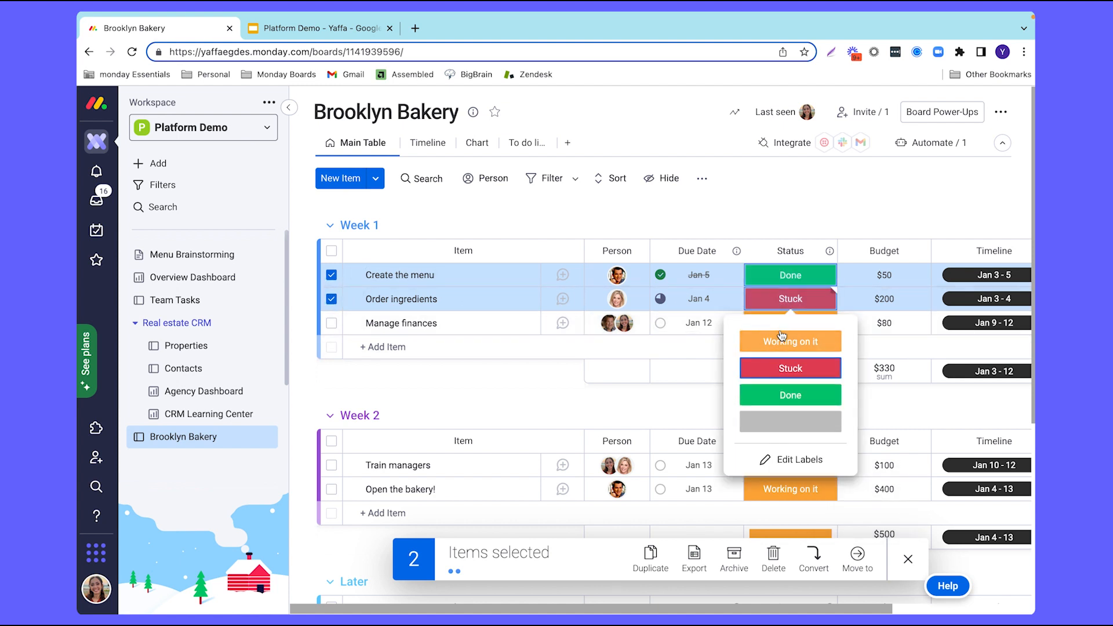
left_click(785, 341)
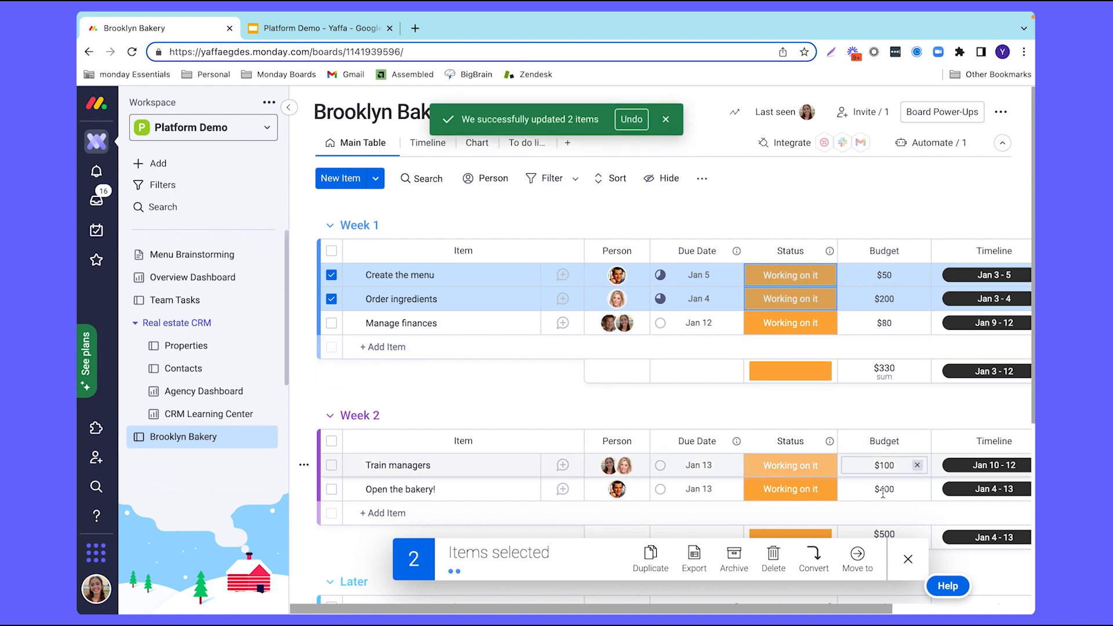
left_click(907, 560)
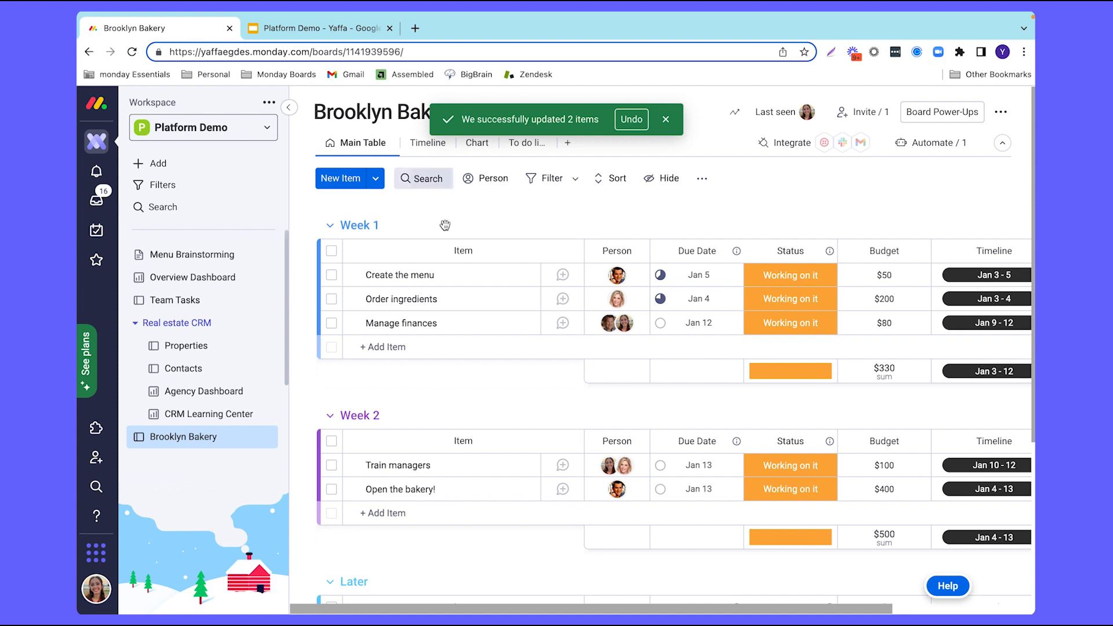
- Look over the Week 1 group's options and archive the Create the menu item
left_click(305, 226)
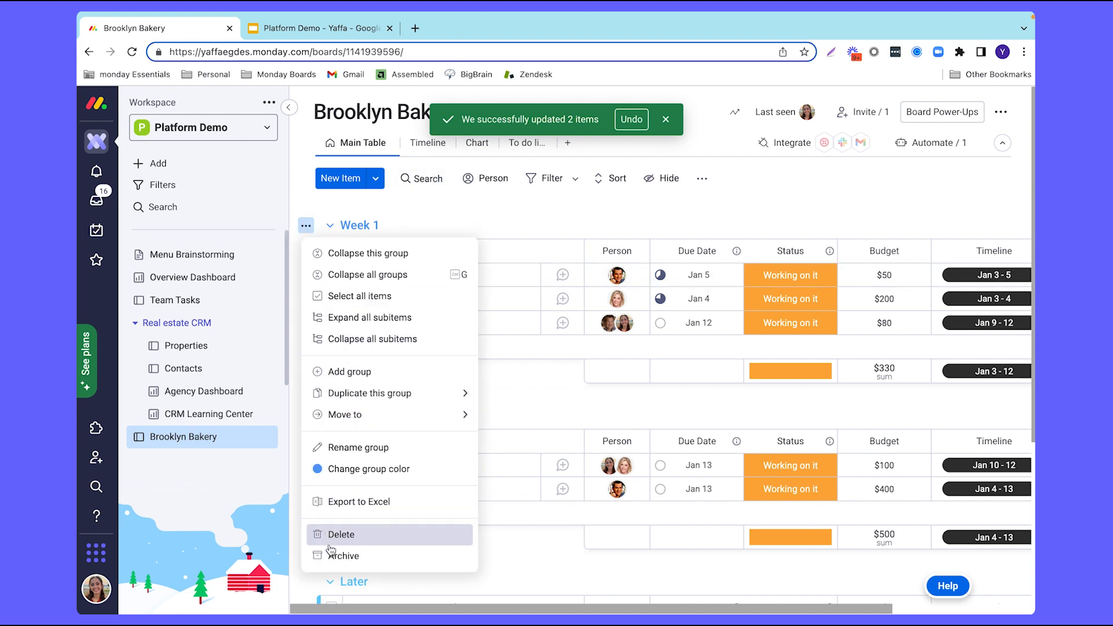
left_click(312, 227)
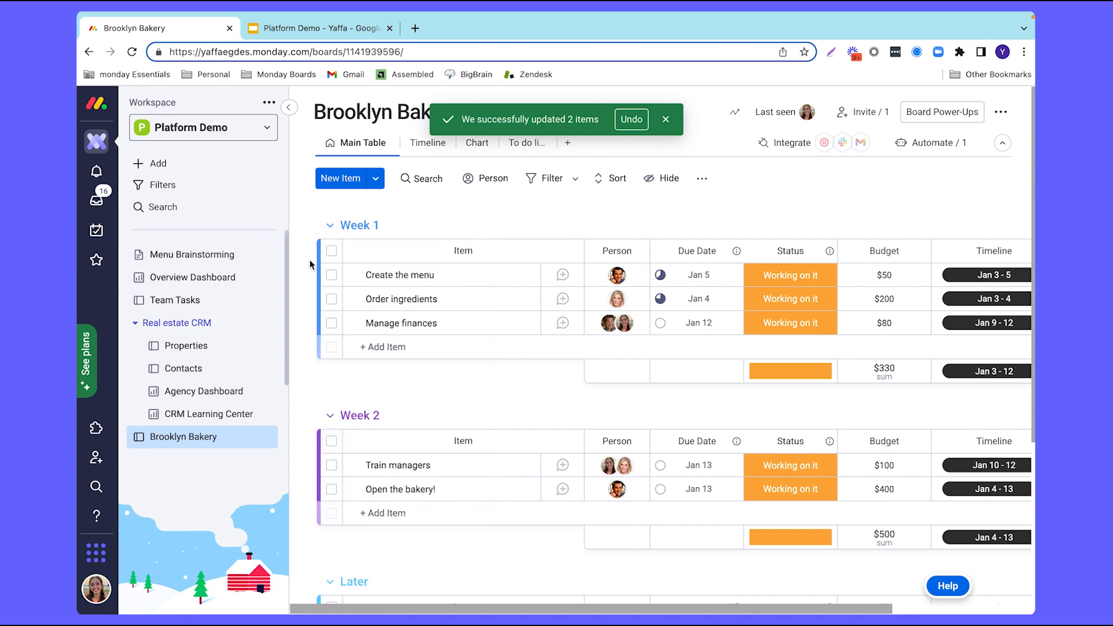
left_click(304, 274)
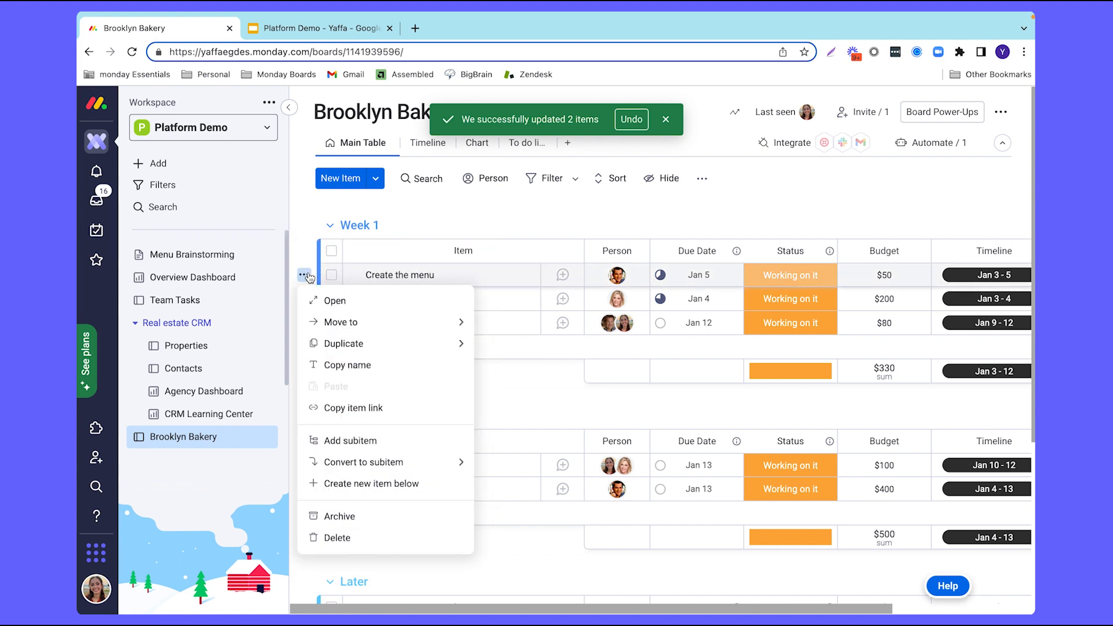
left_click(339, 516)
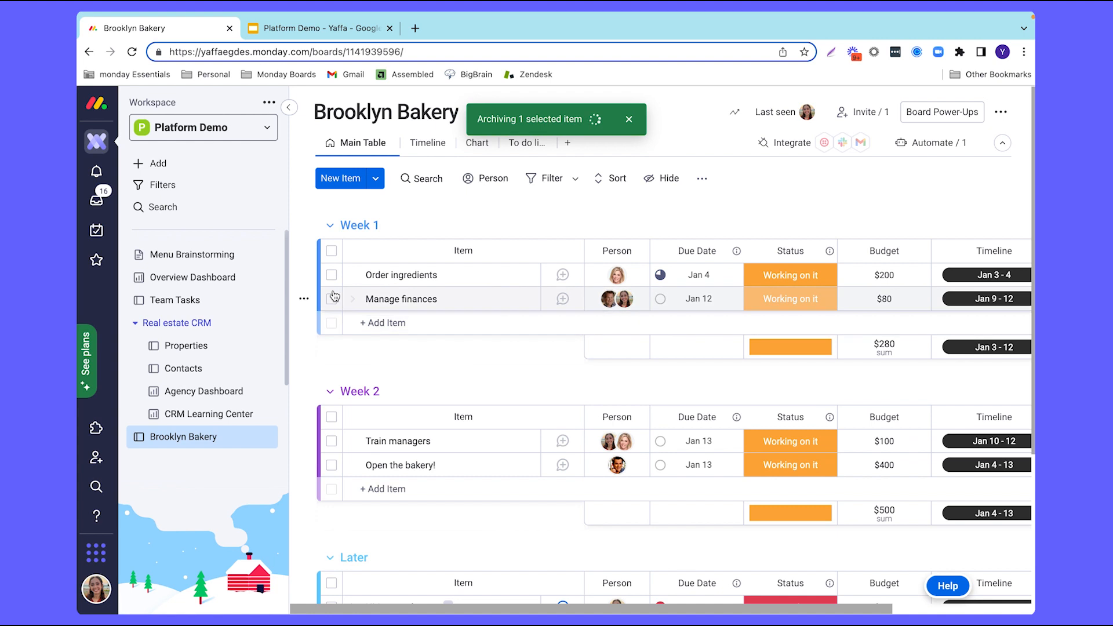
- Restore the Create the menu item from the Brooklyn Bakery board's archived history and return to the board
left_click(305, 299)
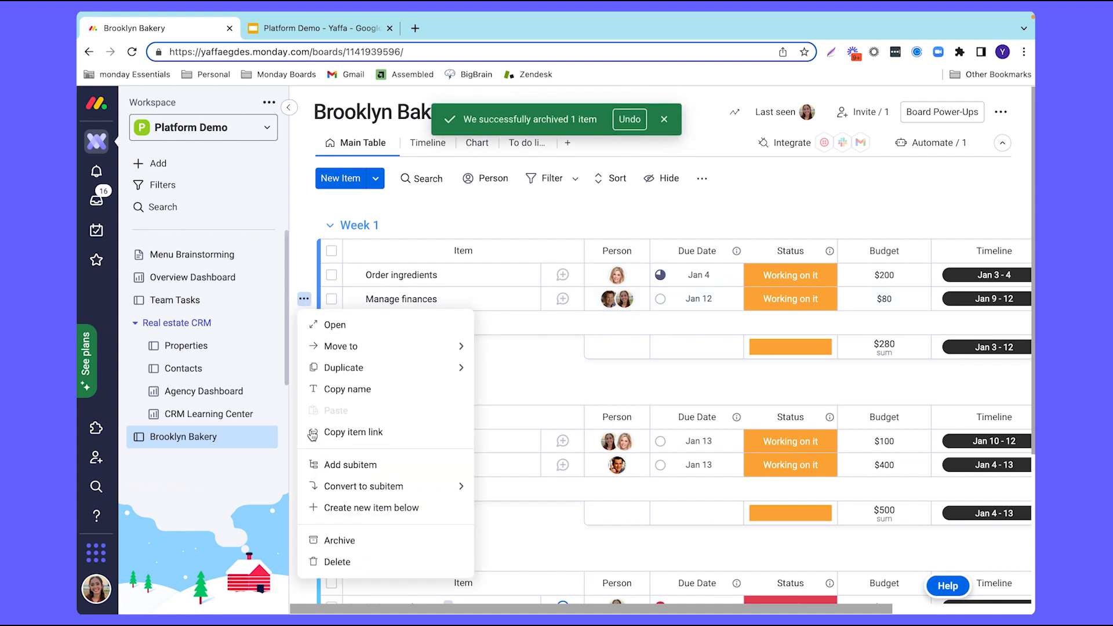
left_click(305, 299)
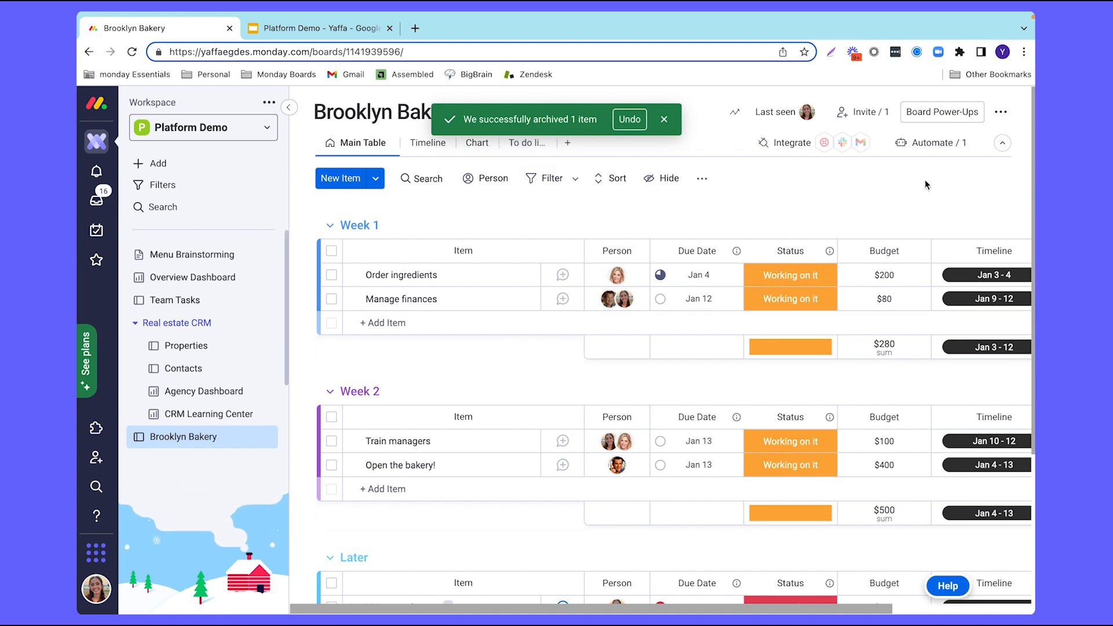
left_click(1001, 113)
mouse_move(892, 187)
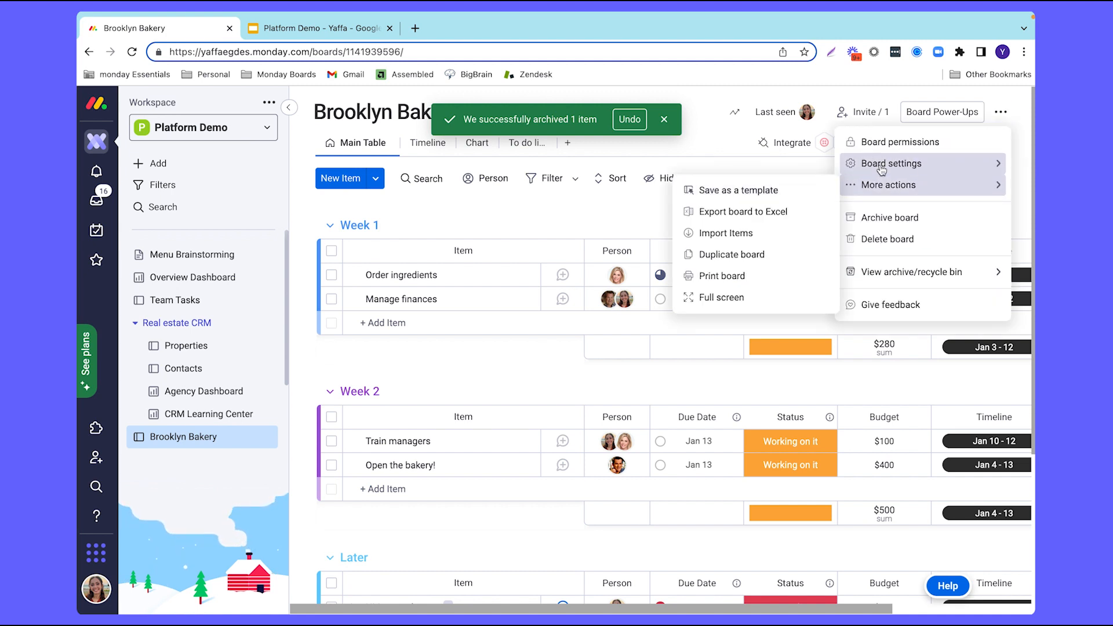
mouse_move(875, 164)
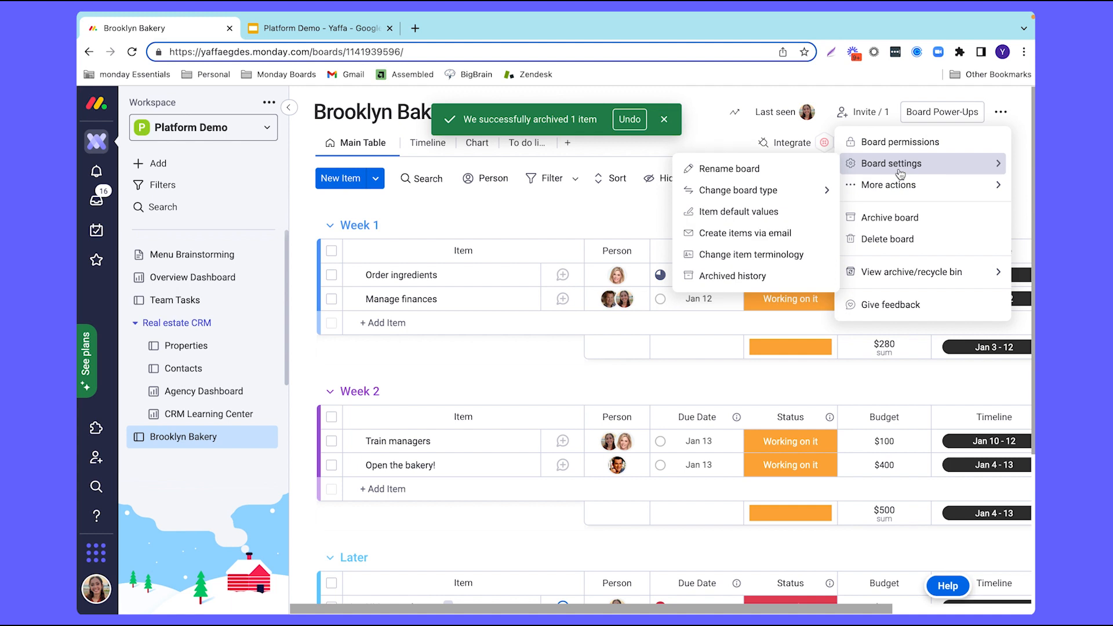
left_click(743, 277)
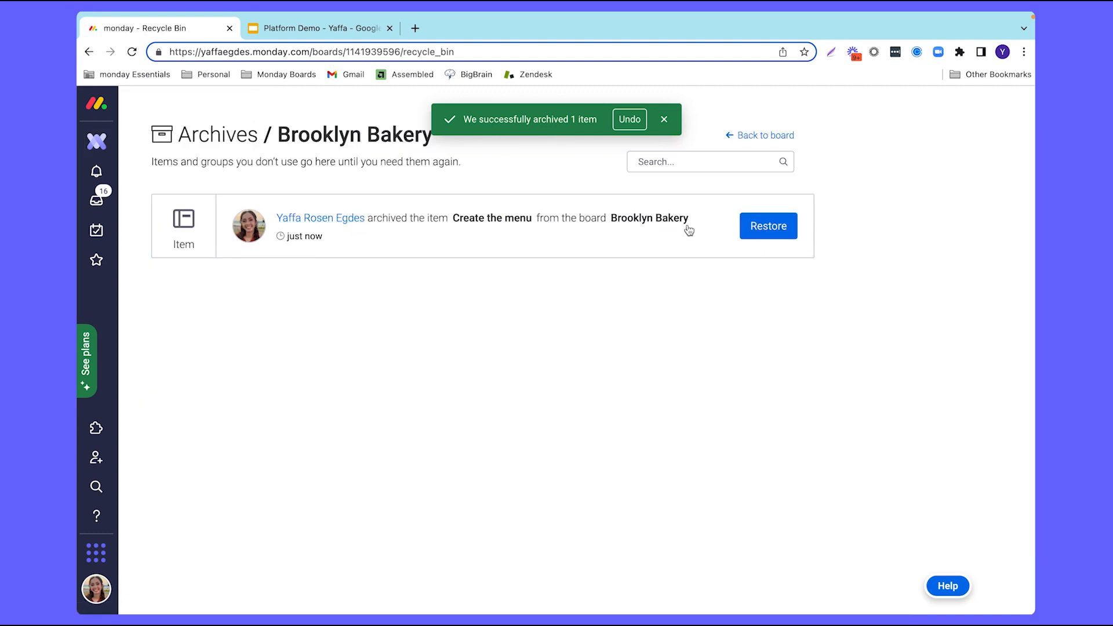
left_click(759, 228)
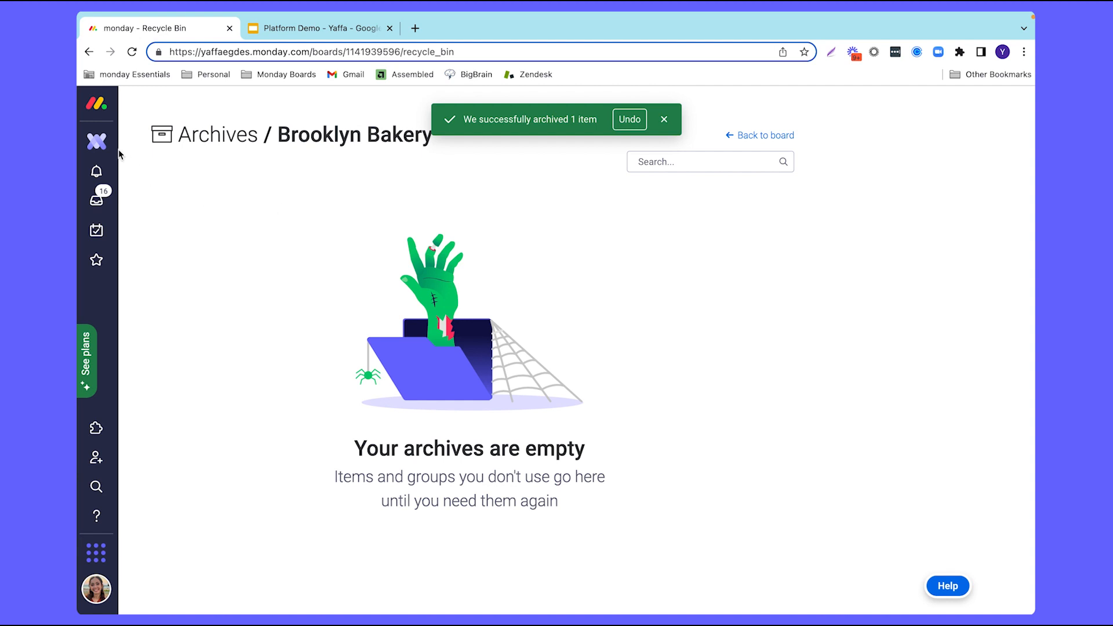
left_click(96, 141)
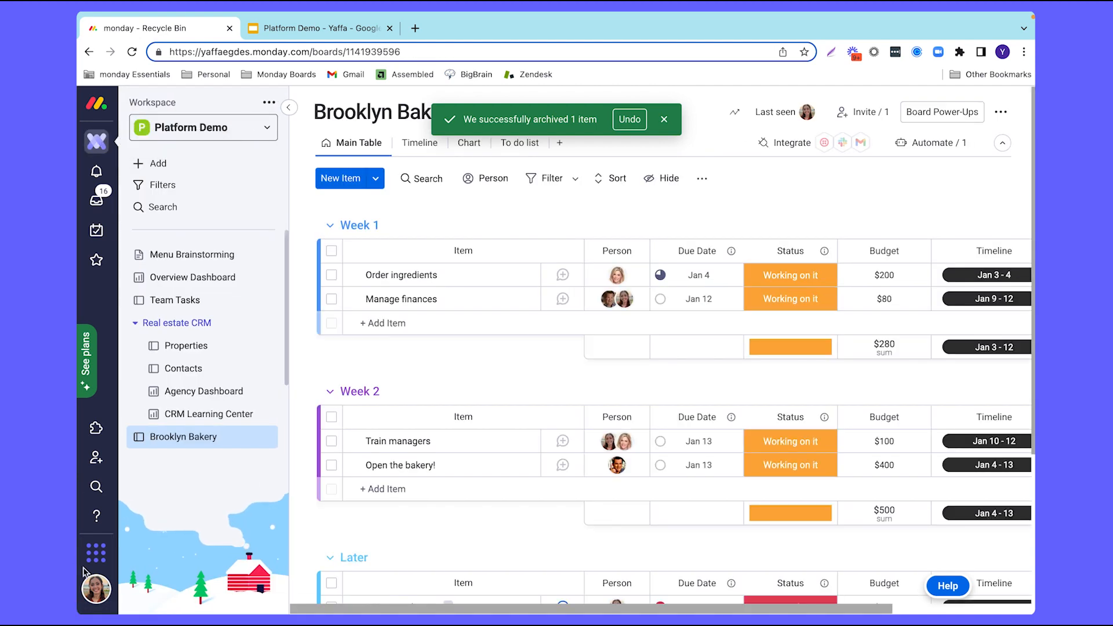
- Look over the account options, including the recycle bin and archive, and the kinds of content that can be added to the workspace
left_click(96, 589)
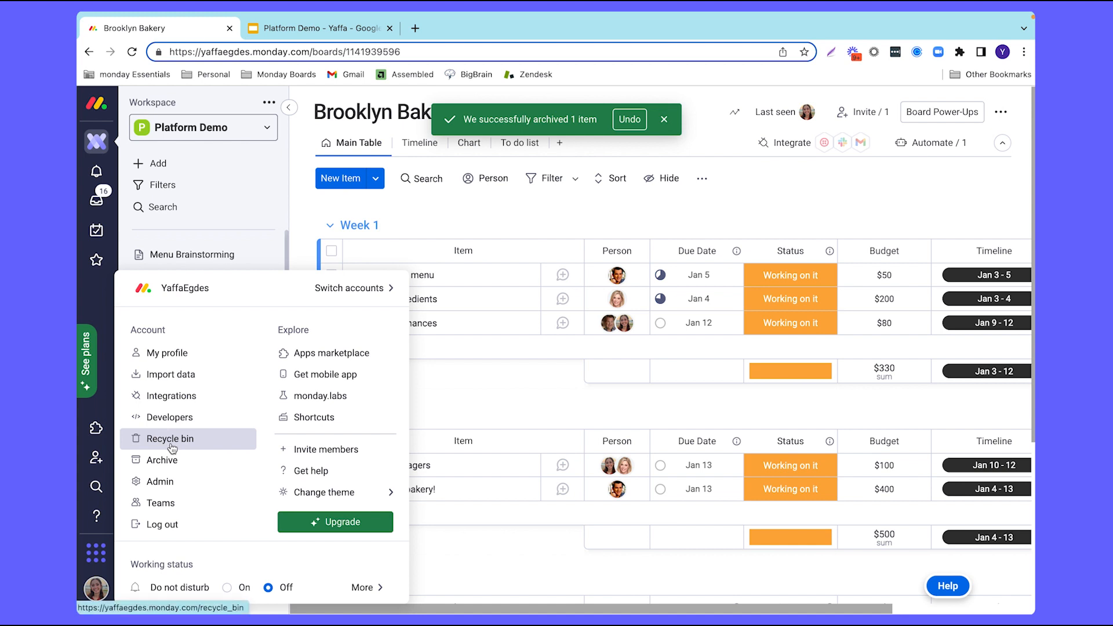
left_click(465, 391)
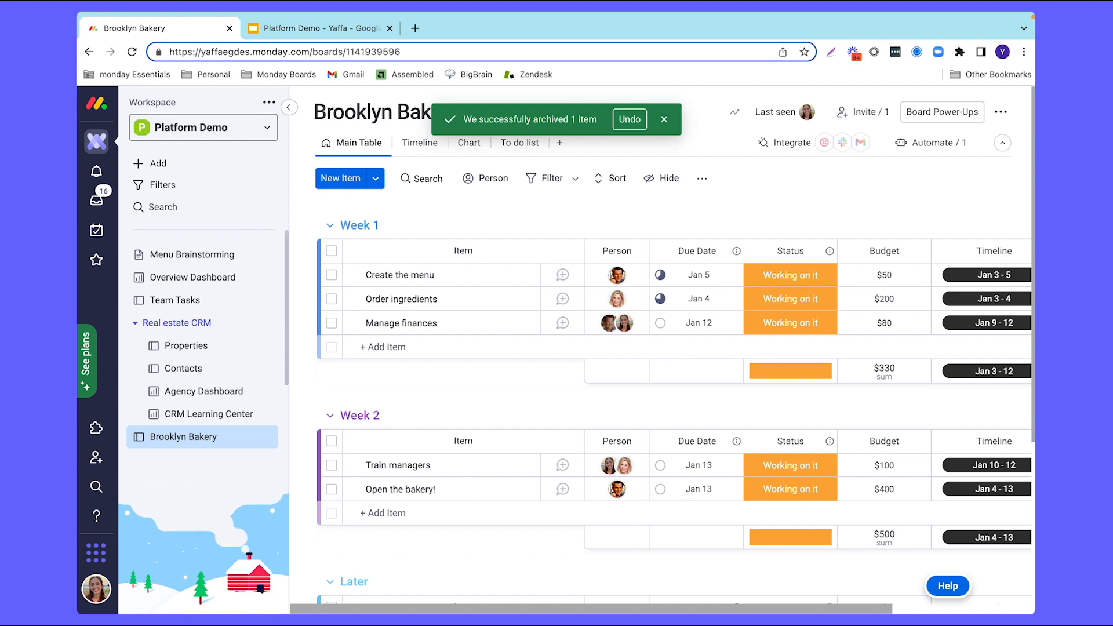
left_click(219, 169)
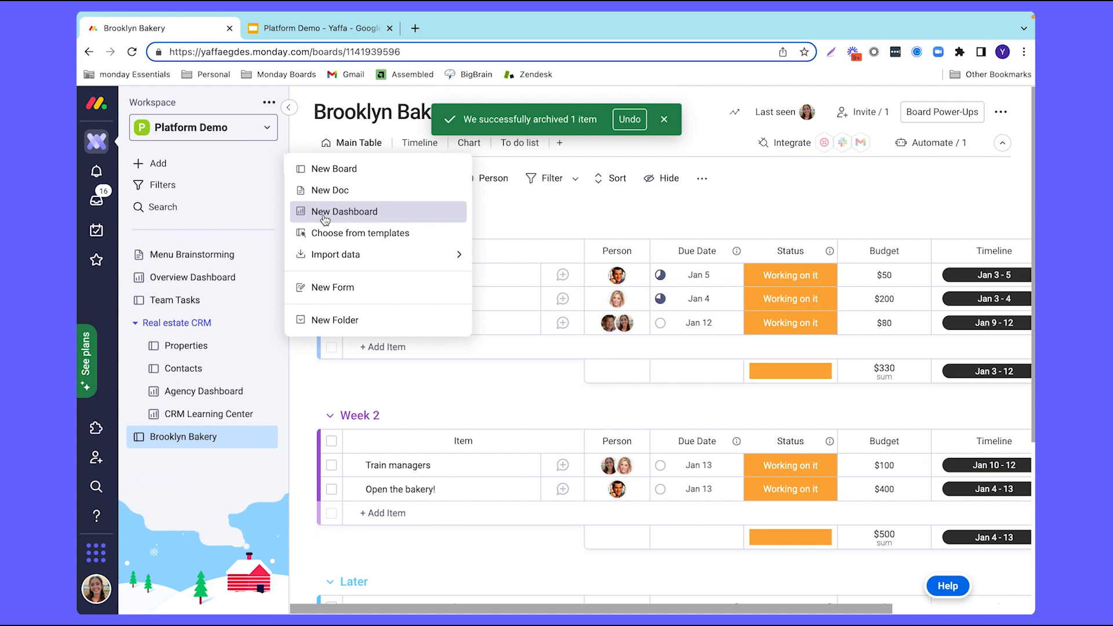
- Open the Overview Dashboard and connect the Brooklyn Bakery board to it
left_click(191, 278)
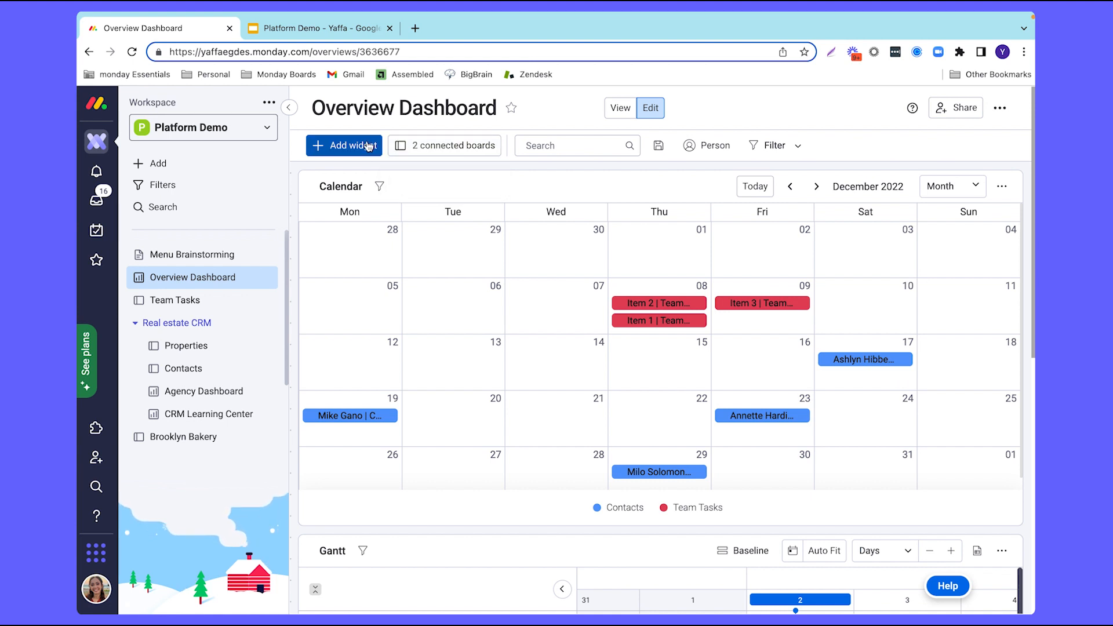
left_click(447, 145)
left_click(509, 421)
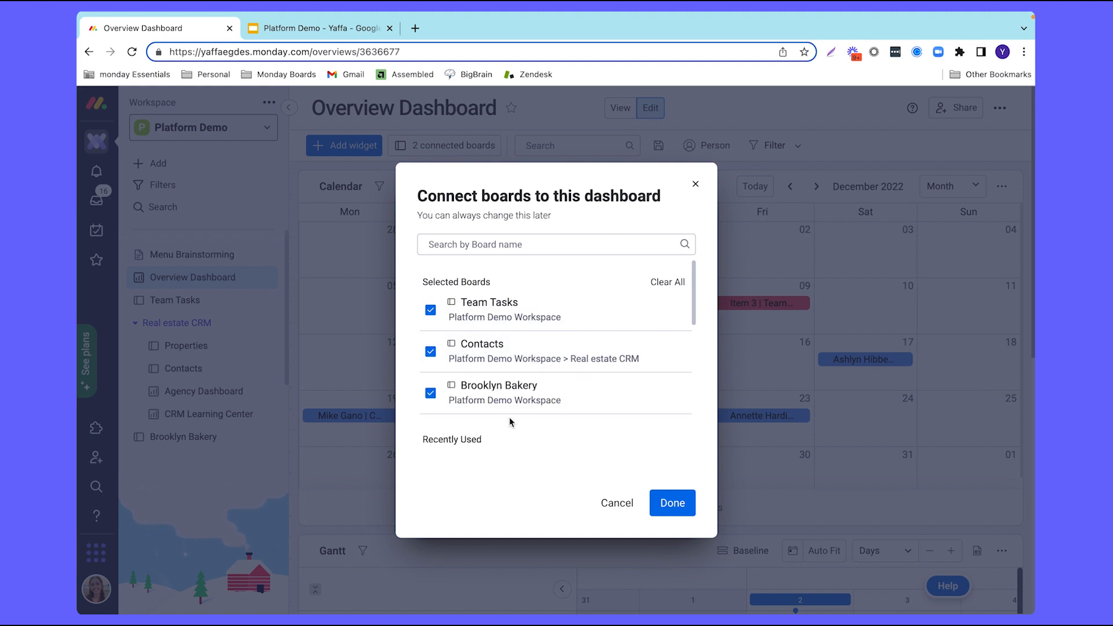
left_click(674, 510)
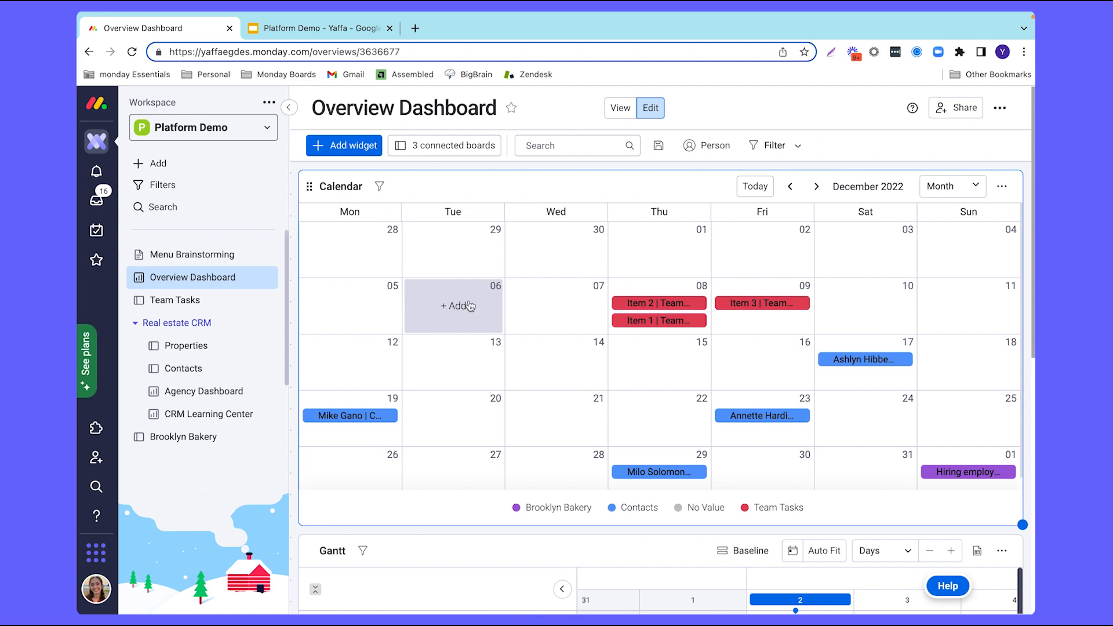
- Look over the available dashboard widgets and review the Calendar and Gantt widgets for the connected boards' items
left_click(350, 145)
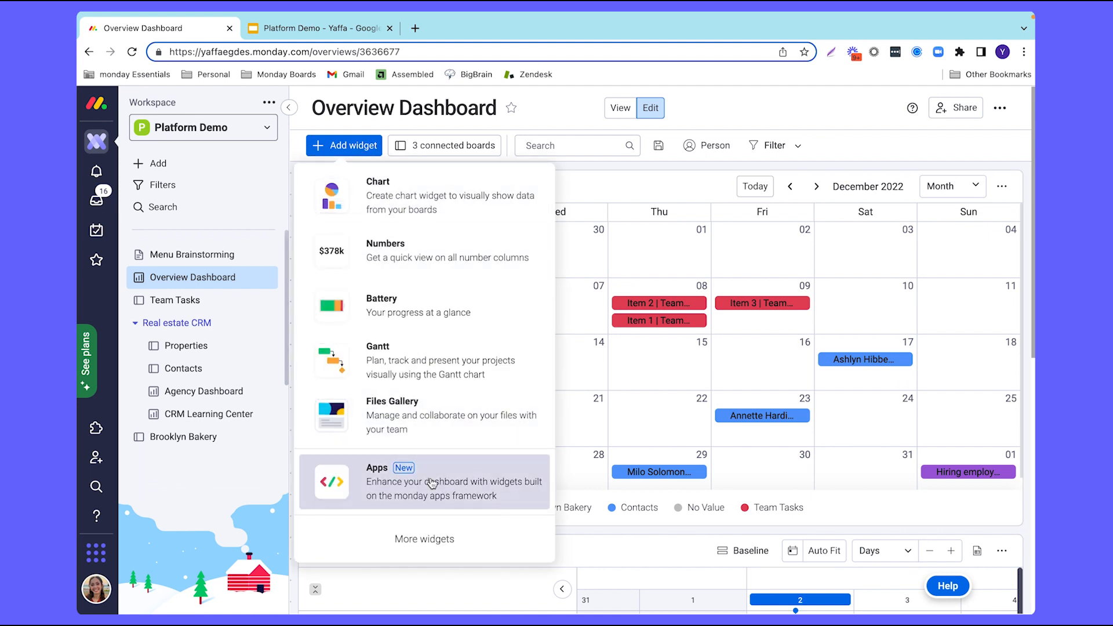
left_click(939, 160)
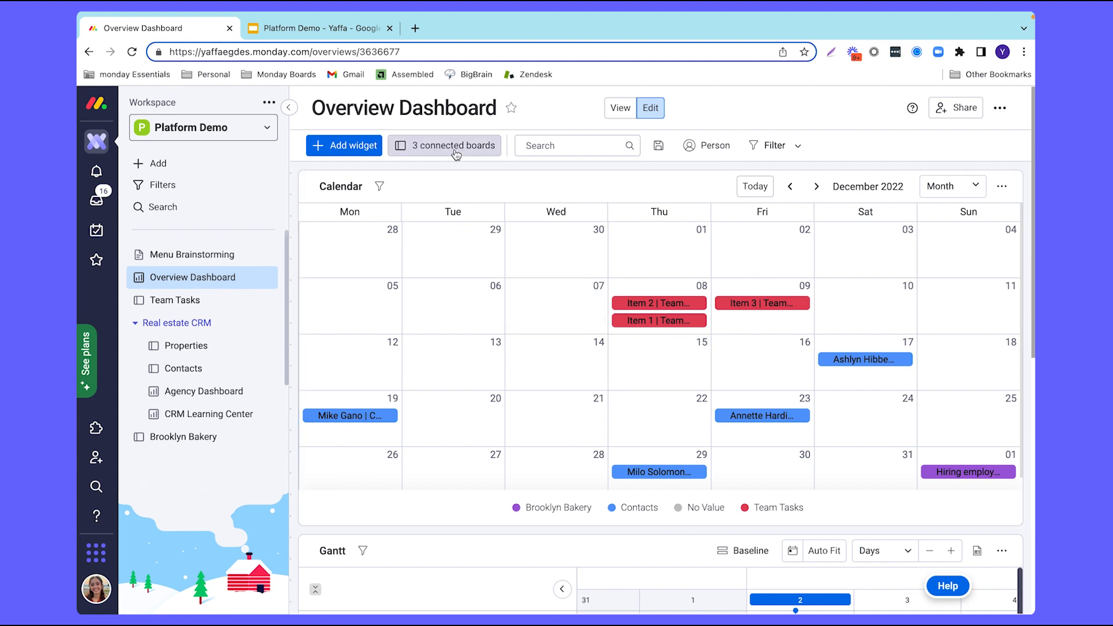
scroll(510, 361, "down", 1)
scroll(527, 527, "down", 5)
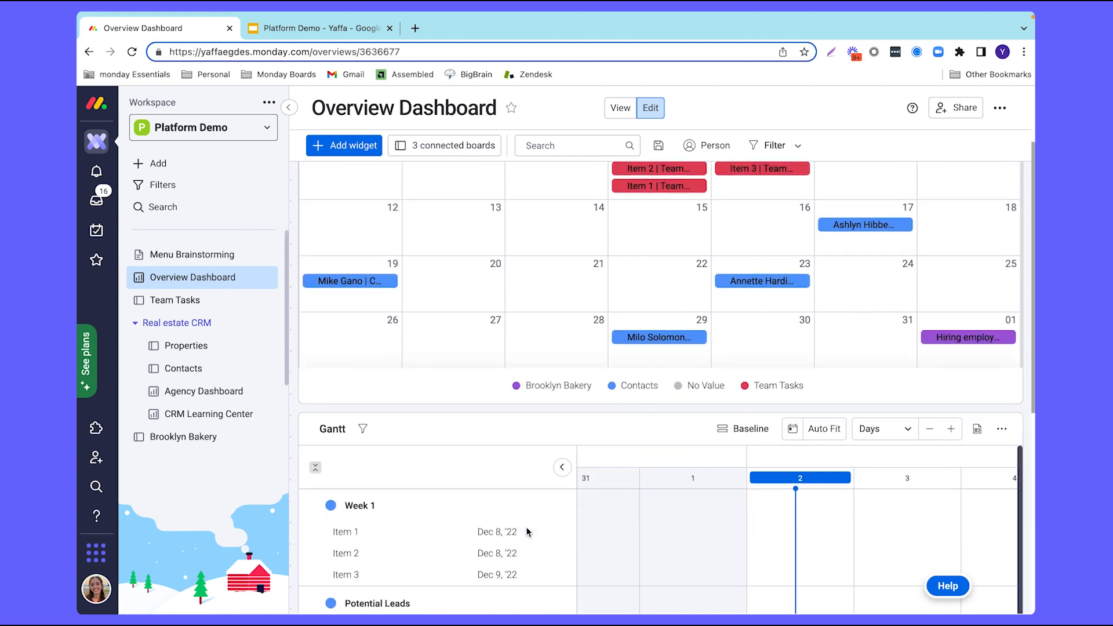
scroll(707, 406, "down", 2)
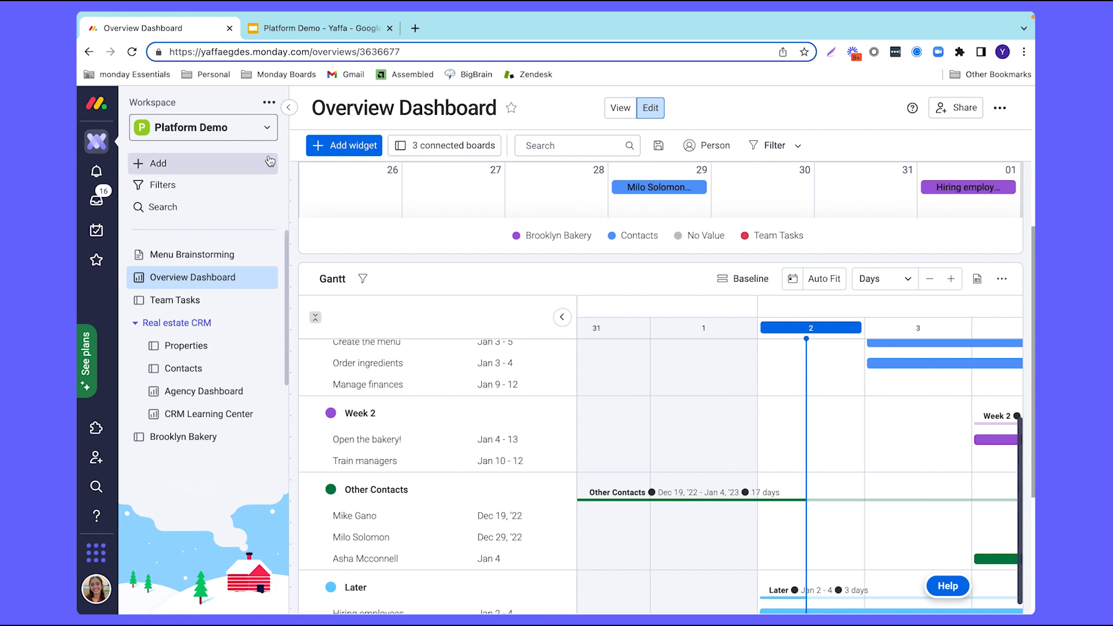
- Browse all workspaces on the account and open the Platform Demo workspace
left_click(239, 134)
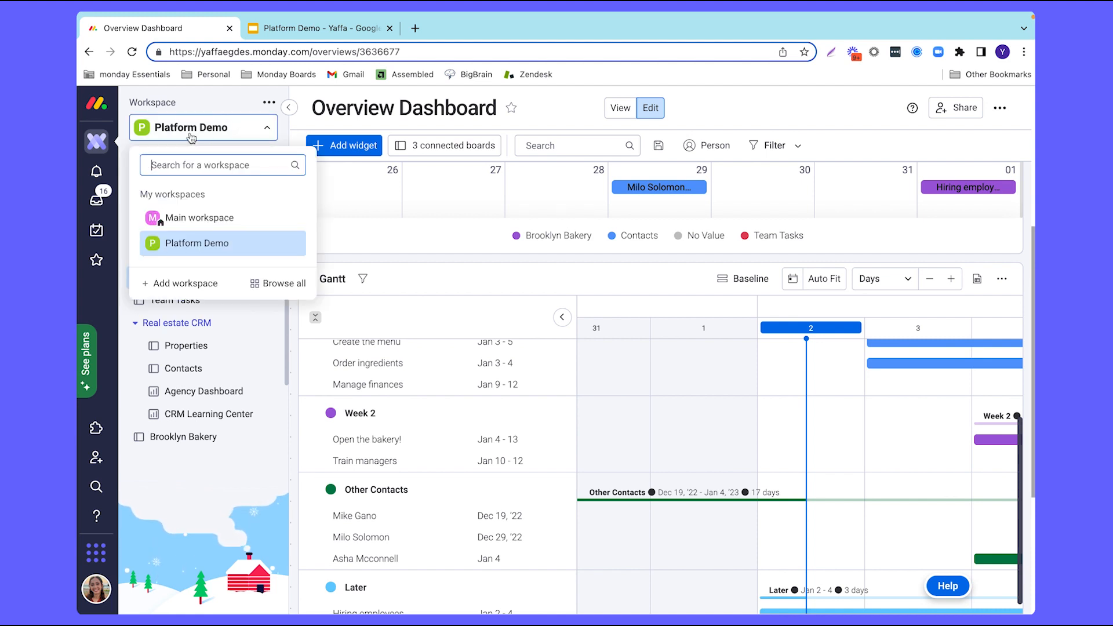
left_click(285, 284)
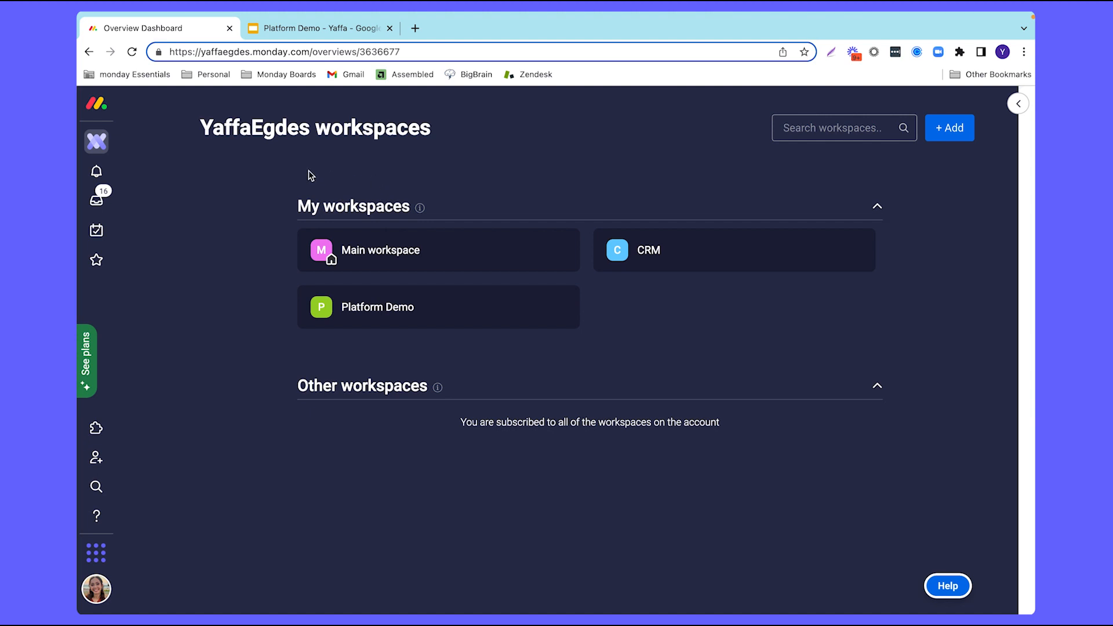
left_click(390, 304)
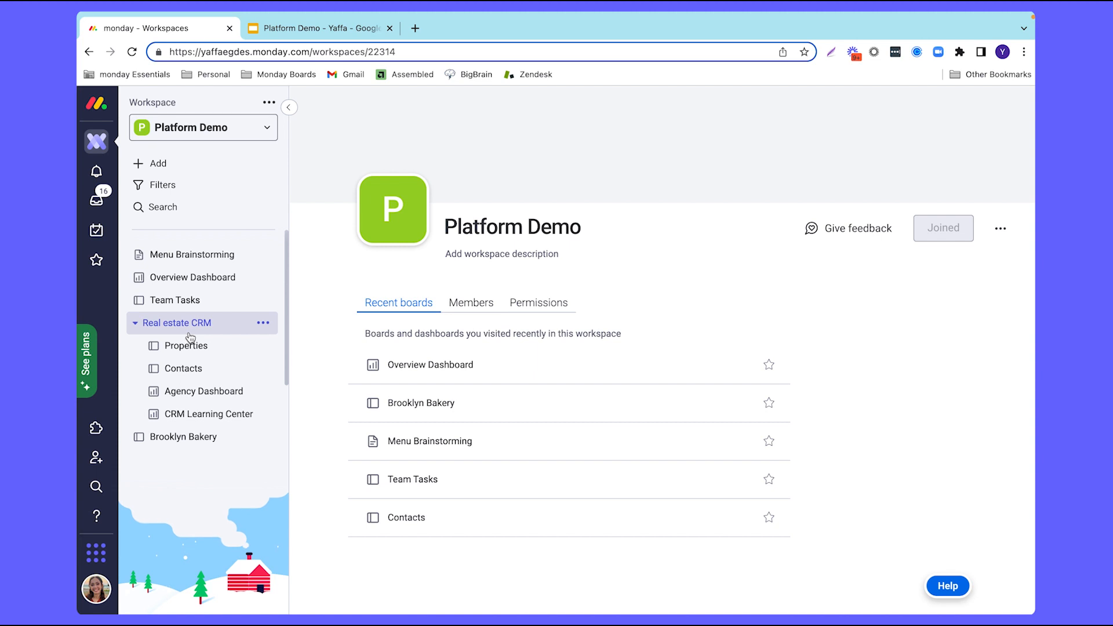
- Add a new folder named "Bakery" to the Platform Demo workspace
left_click(160, 168)
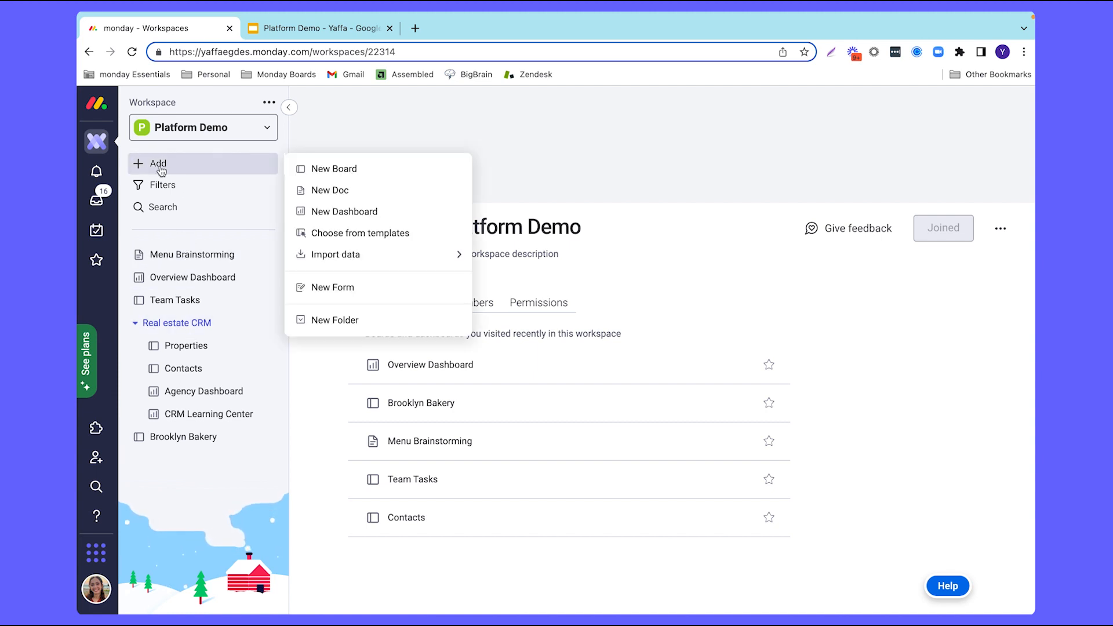
left_click(341, 320)
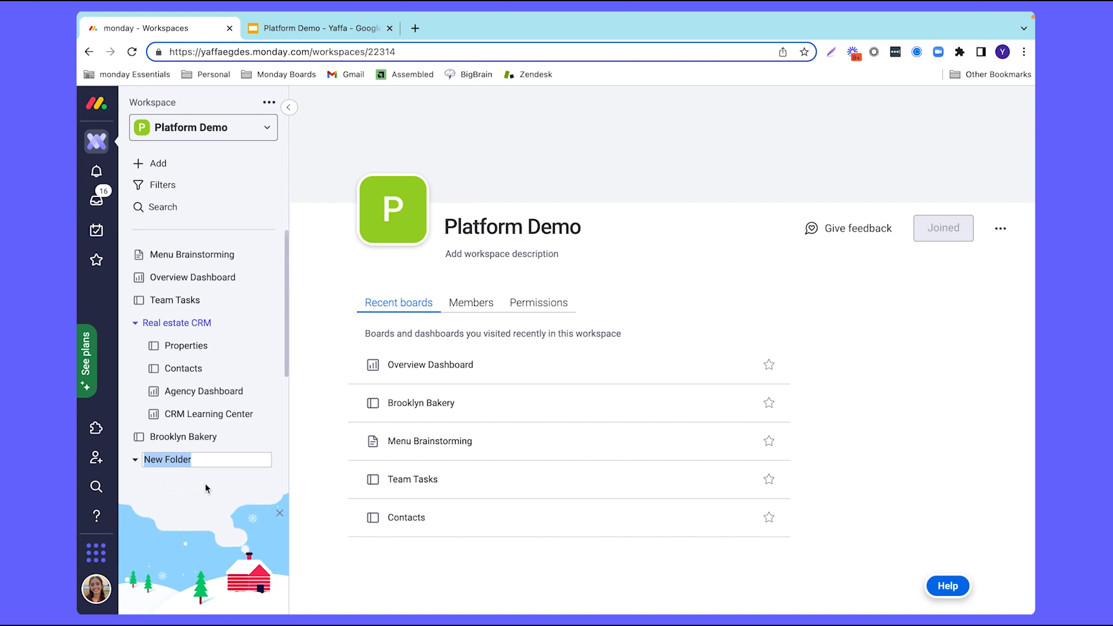
type("Bakery")
key("Return")
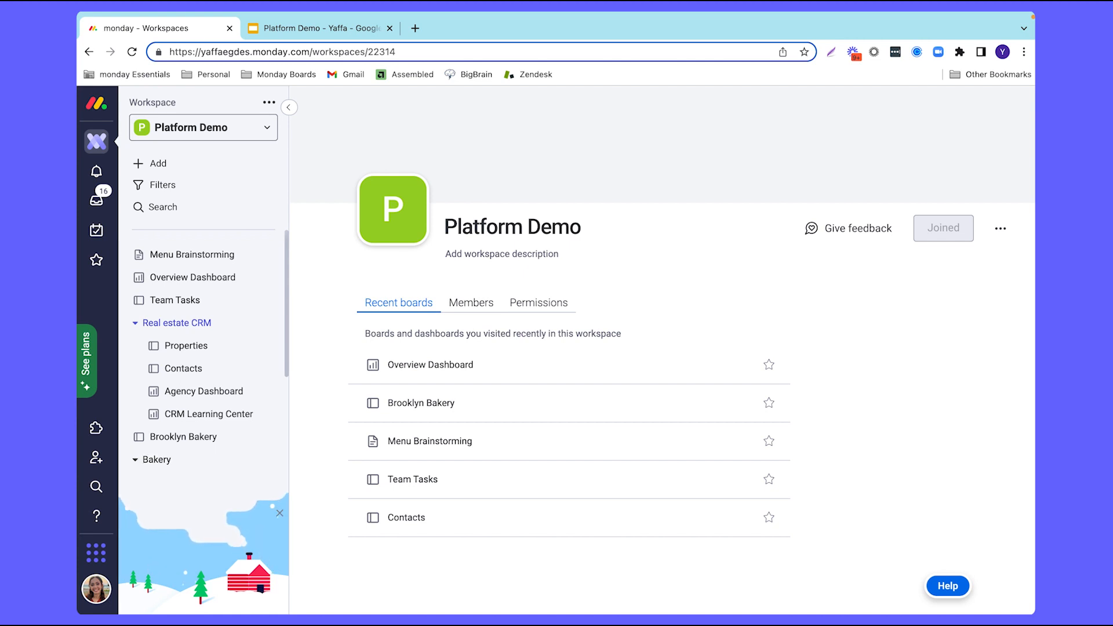
left_click(263, 459)
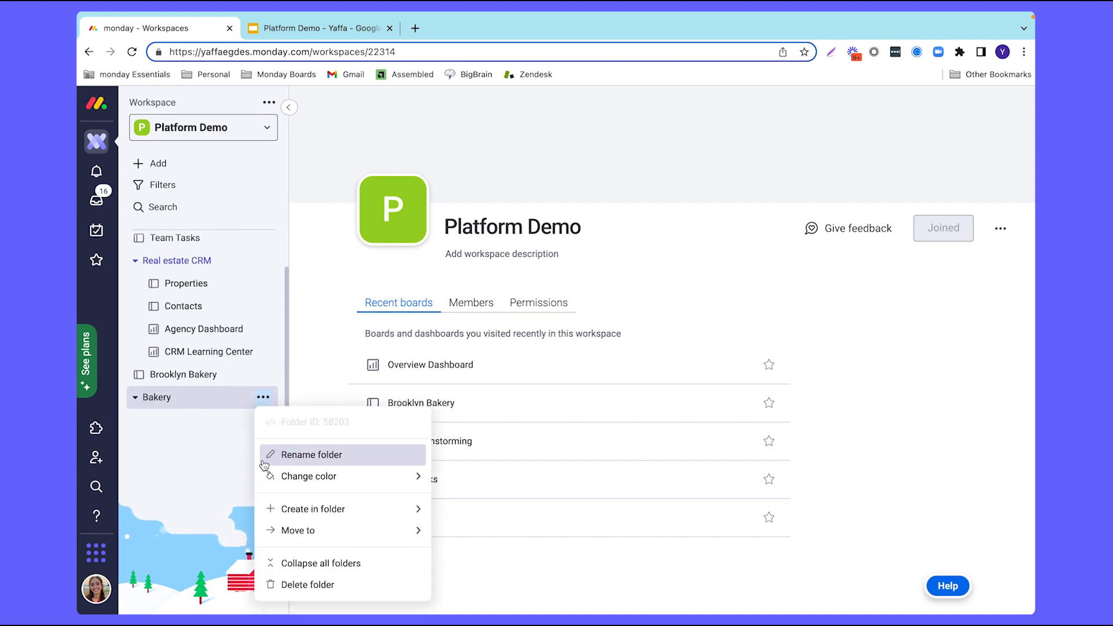
mouse_move(313, 518)
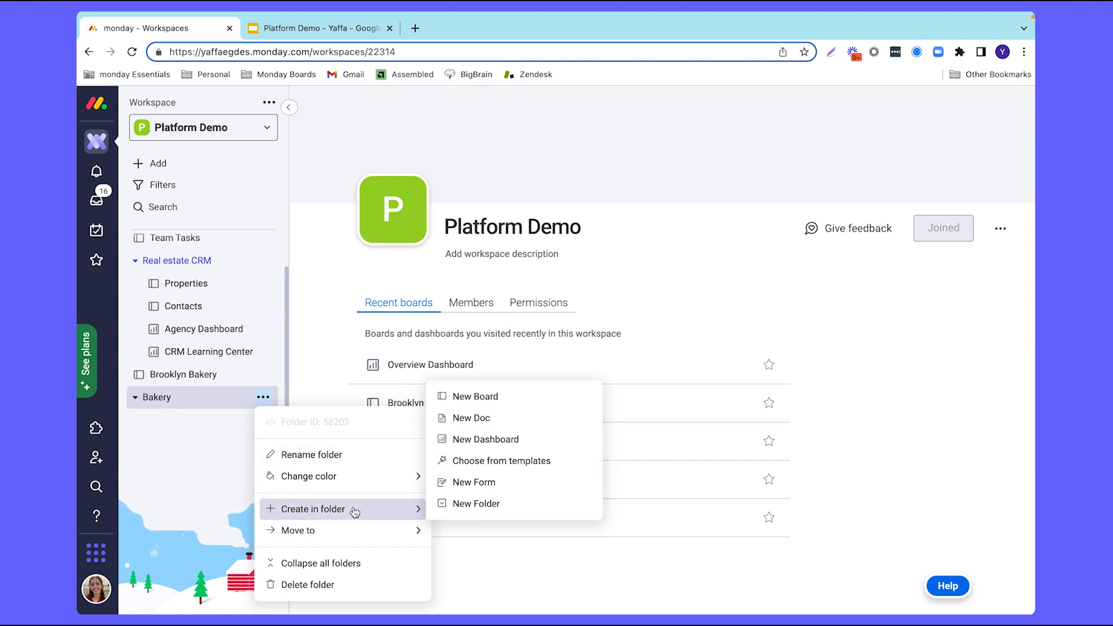
left_click(465, 402)
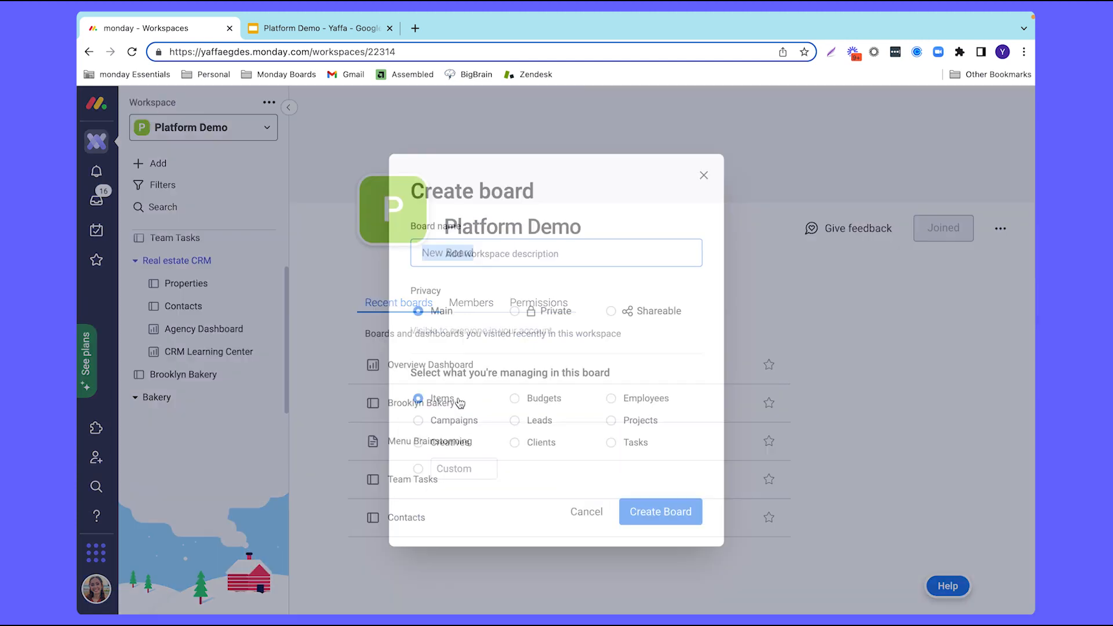
left_click(591, 513)
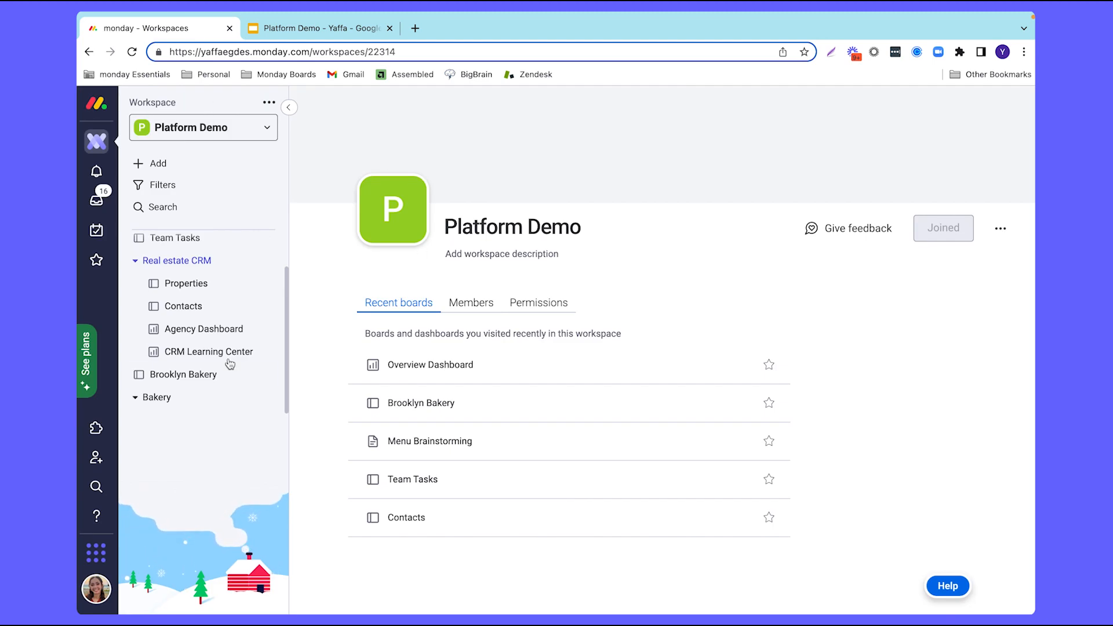
- Open the Brooklyn Bakery board, add it to the favorites and show the Favorites list
left_click(207, 376)
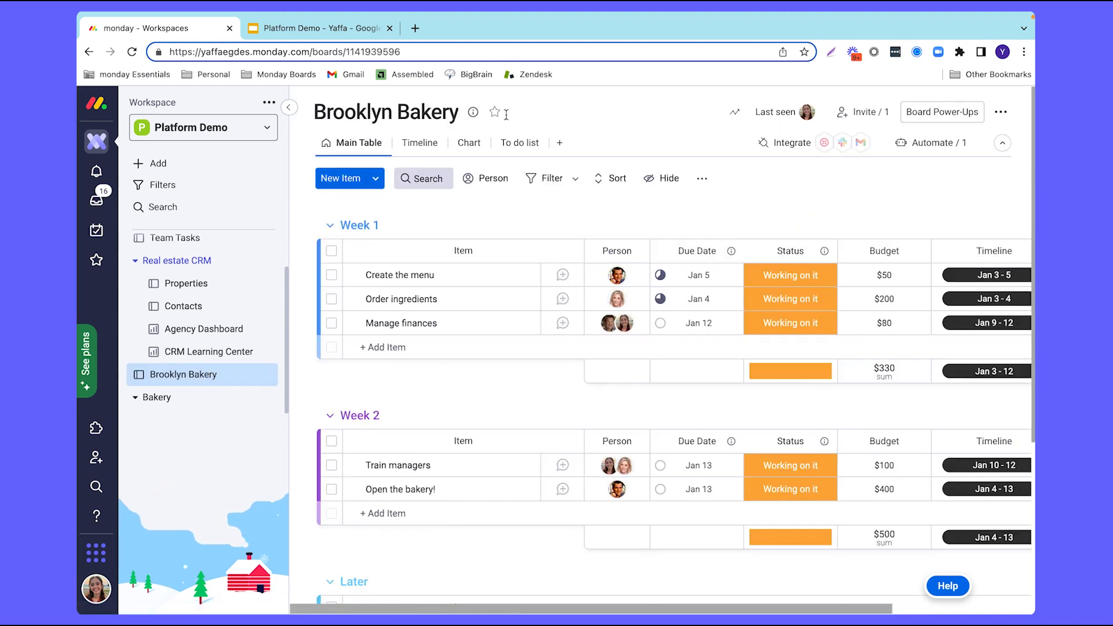
left_click(495, 114)
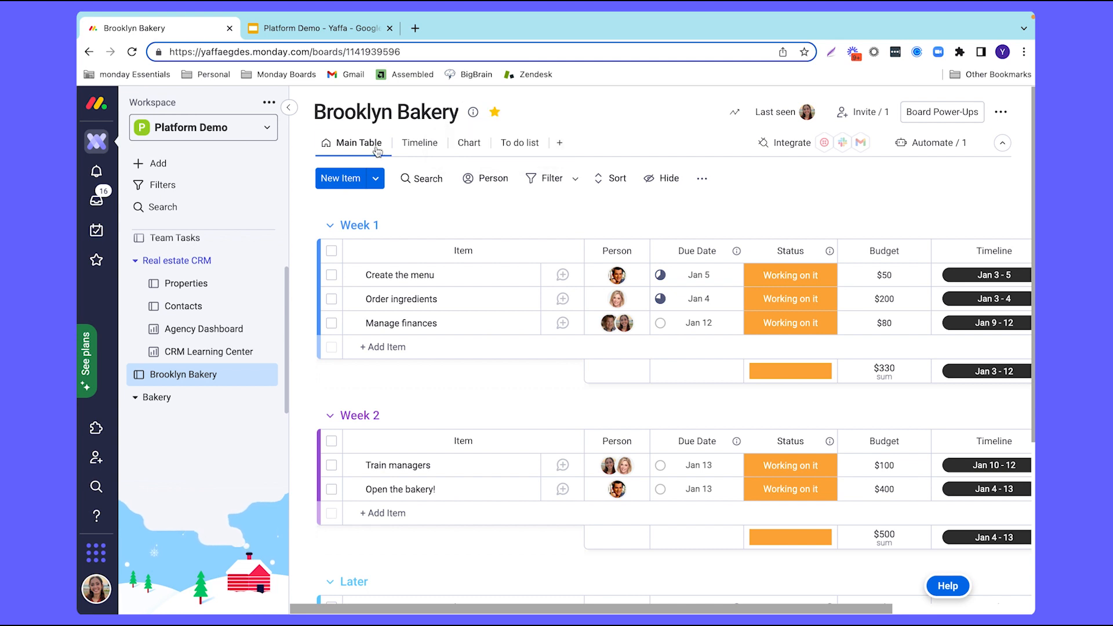
left_click(98, 260)
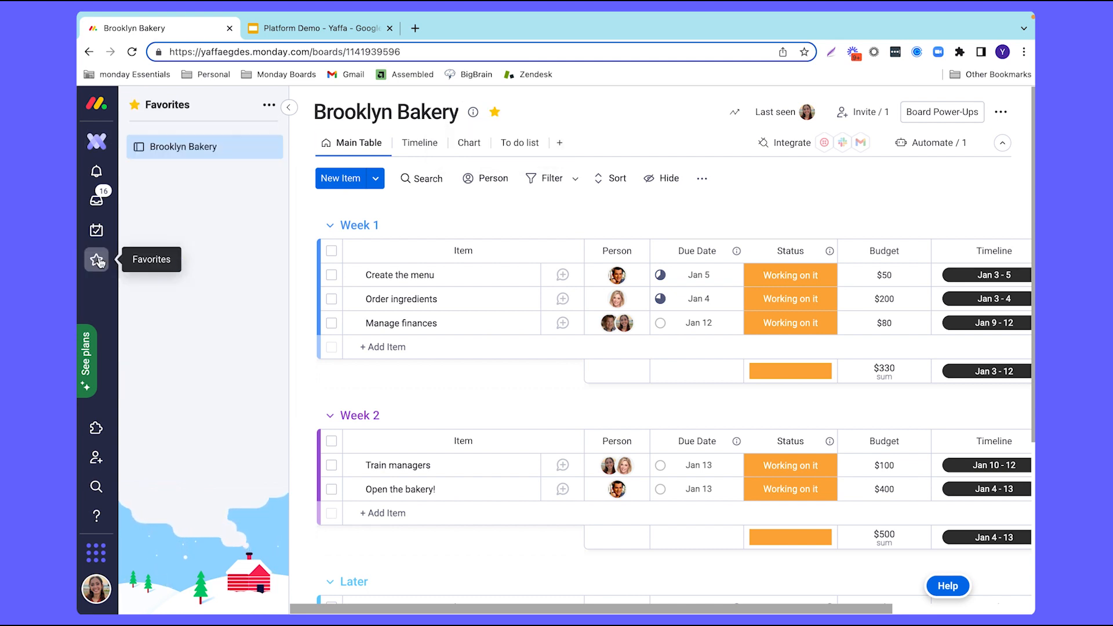
mouse_move(187, 150)
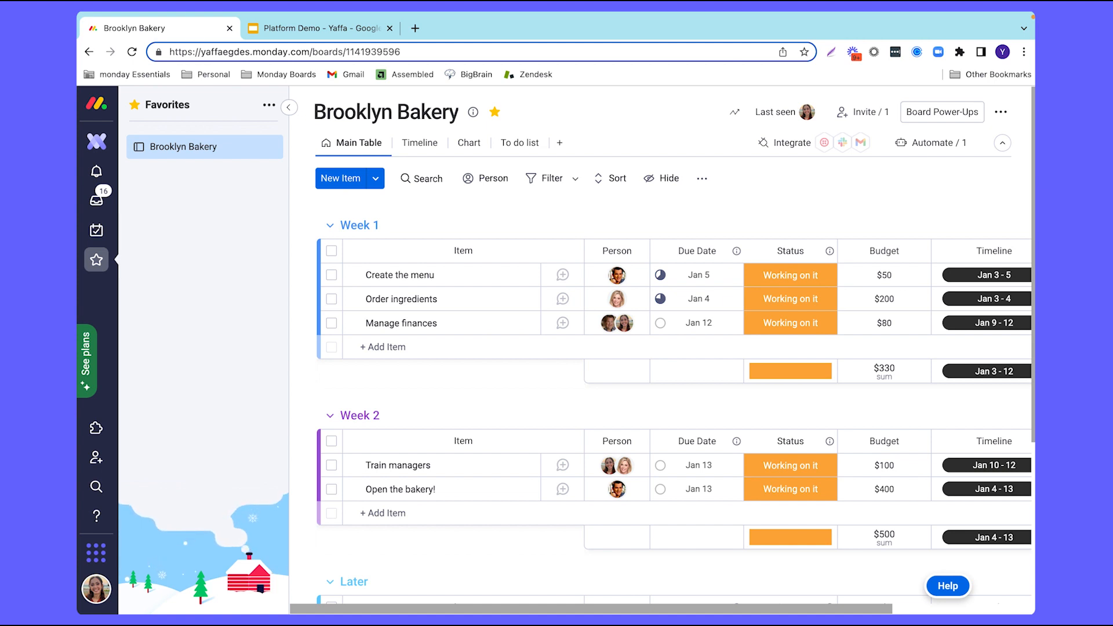
mouse_move(300, 279)
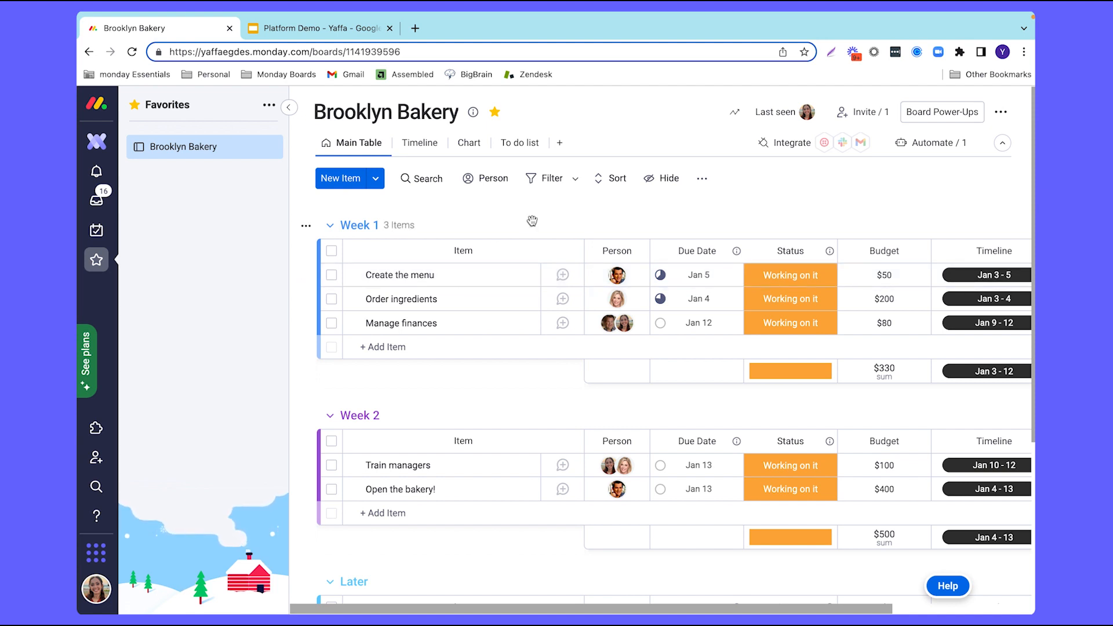
- Bring up Quick Search, look through the recent boards, dashboards, docs and workspaces, and close it
key("super+b")
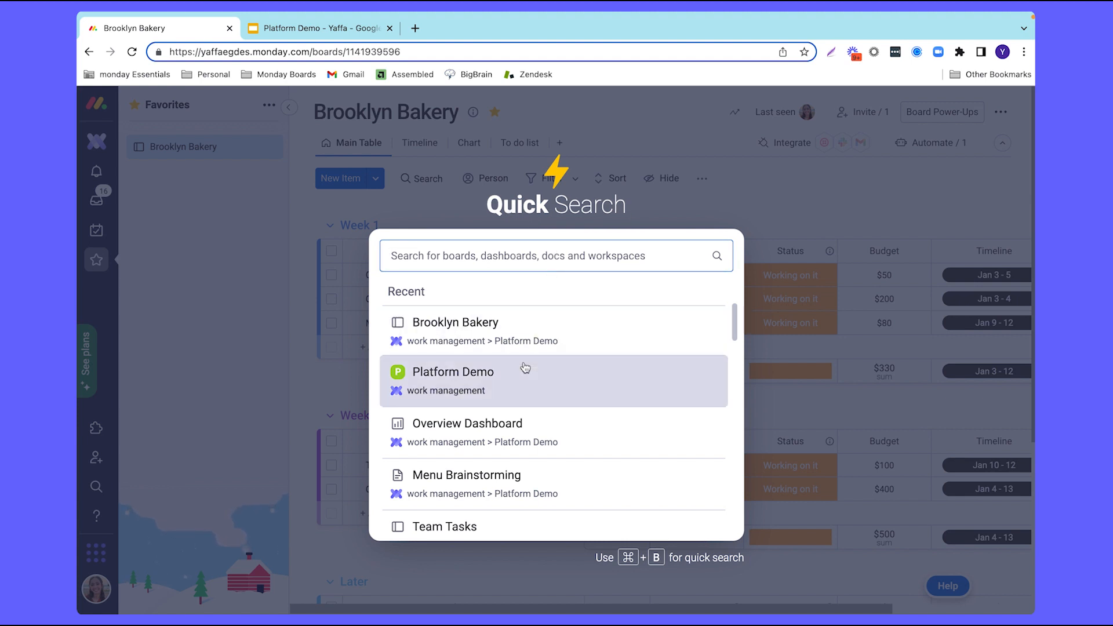
scroll(525, 367, "down", 2)
scroll(525, 367, "up", 2)
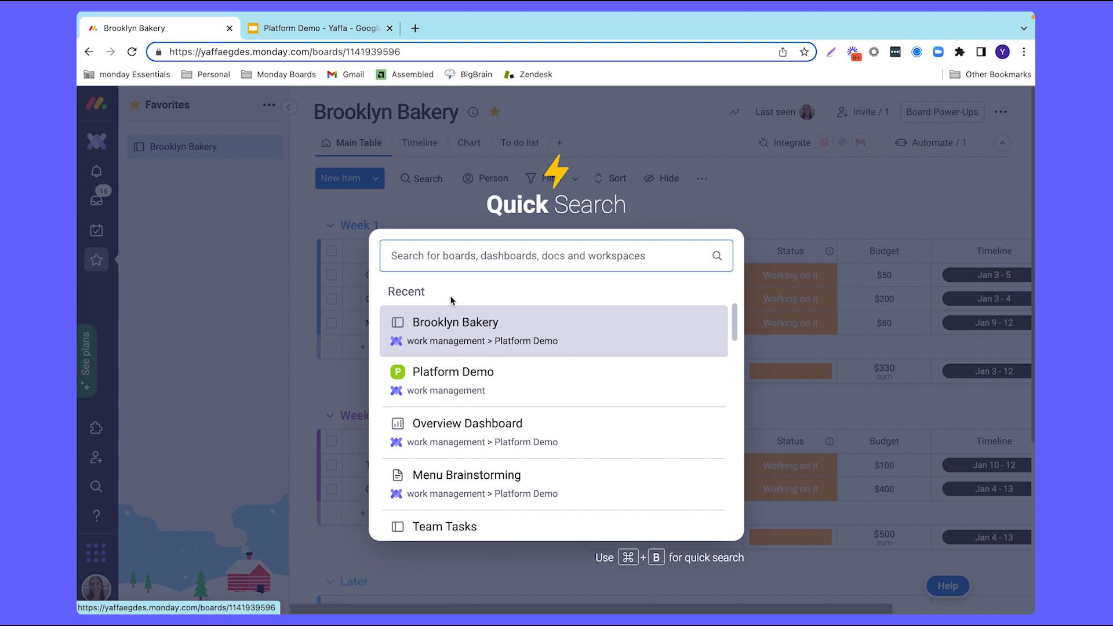
key("Escape")
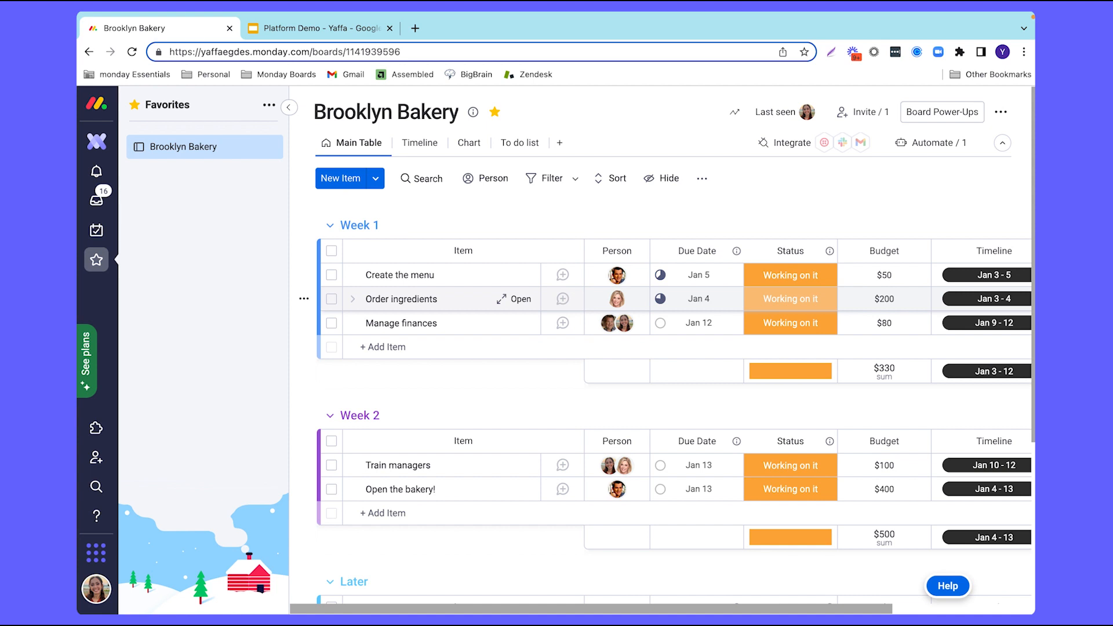
- Look through the dated and undated items in My Work, then open the account's Admin settings
left_click(97, 230)
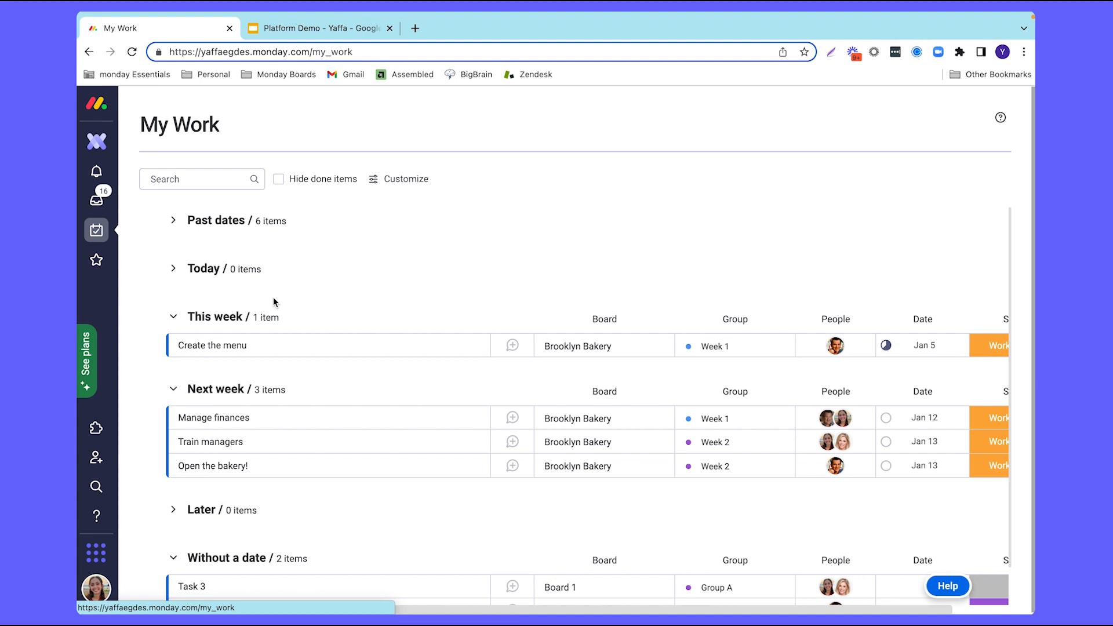
scroll(342, 413, "down", 2)
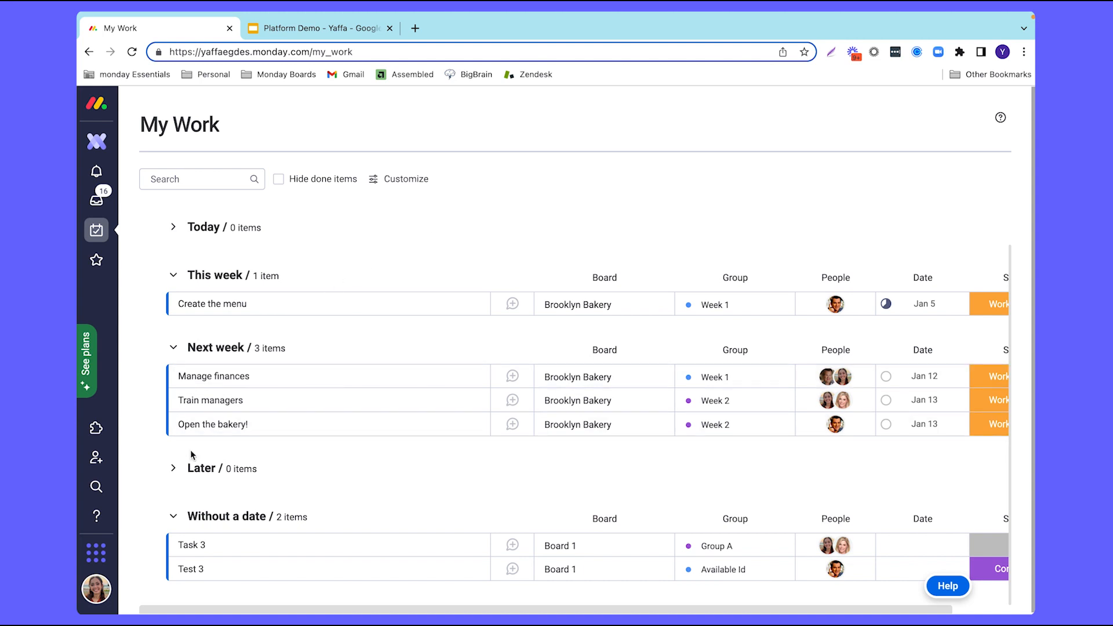
left_click(100, 595)
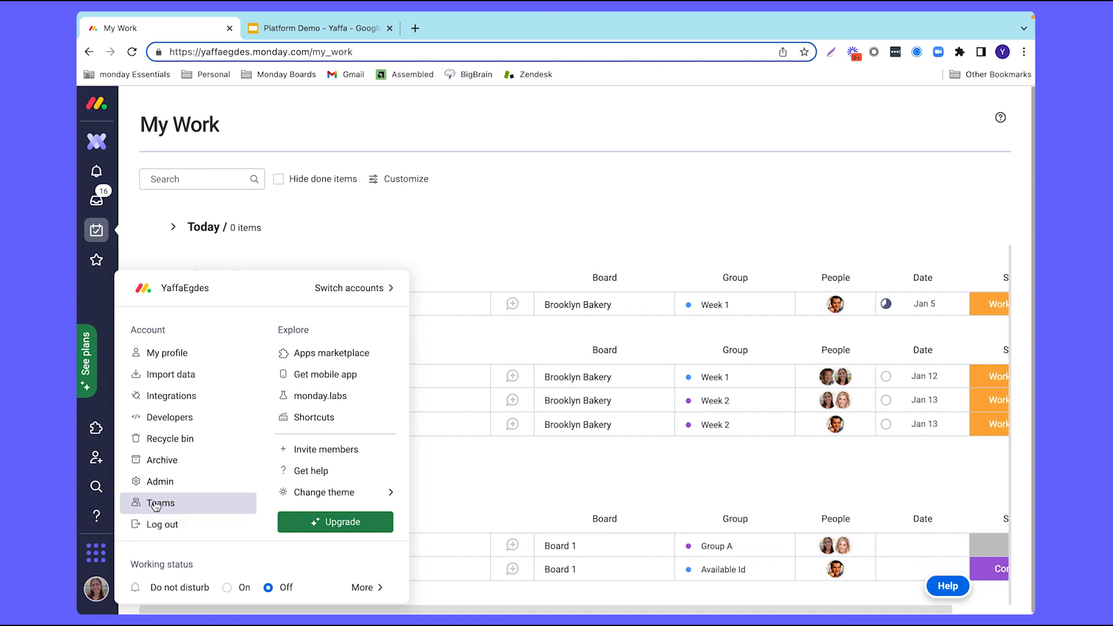
left_click(168, 483)
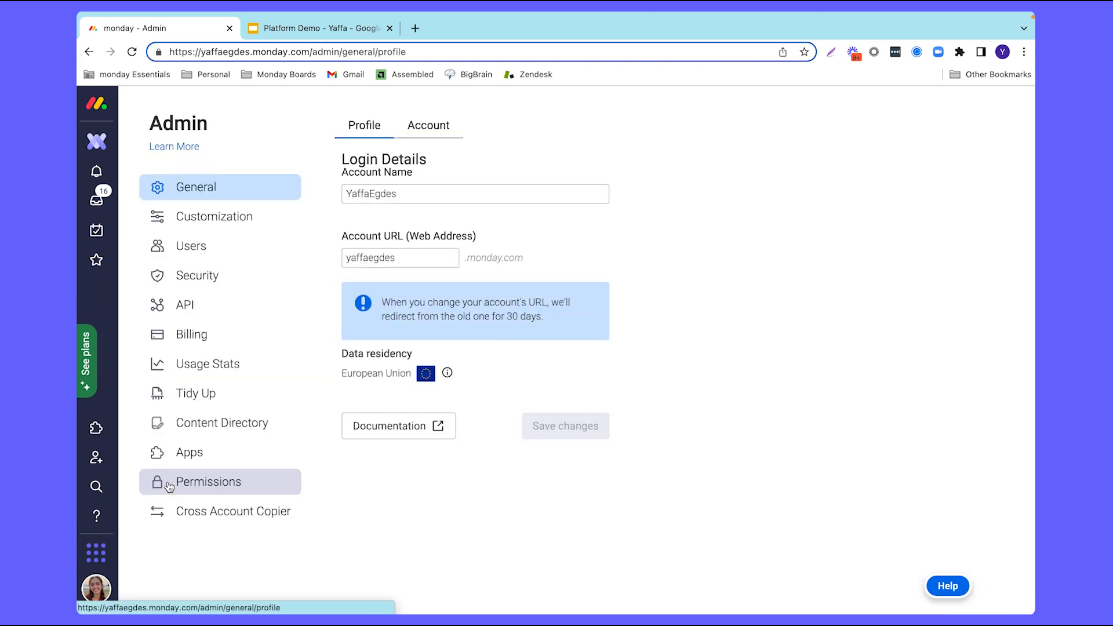
- Open the My profile page, then view the account options once more and dismiss them
left_click(97, 589)
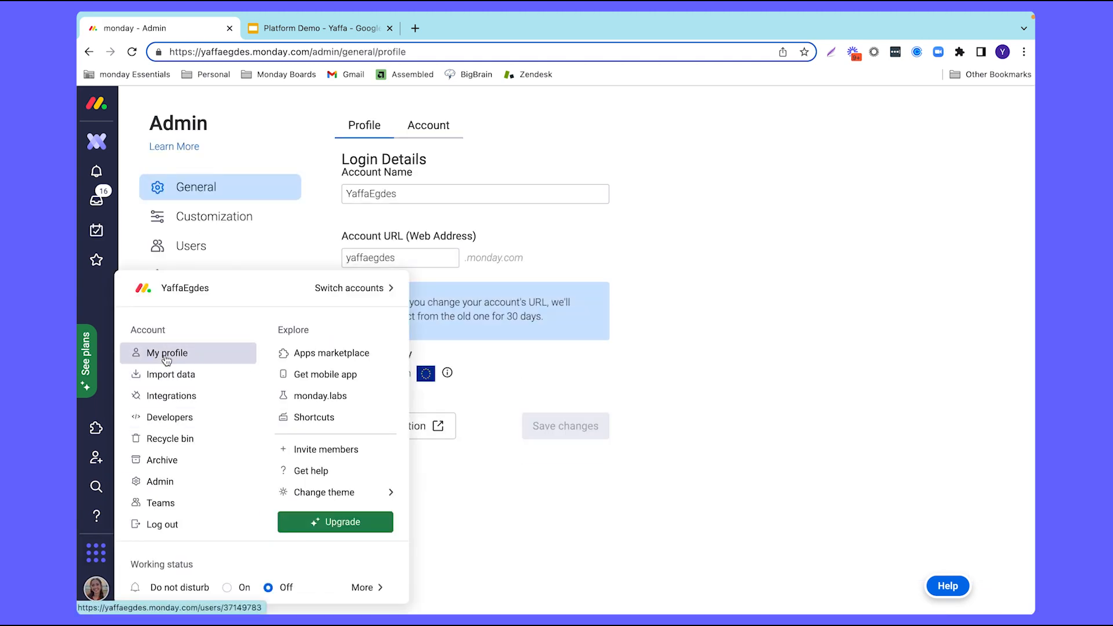
left_click(165, 357)
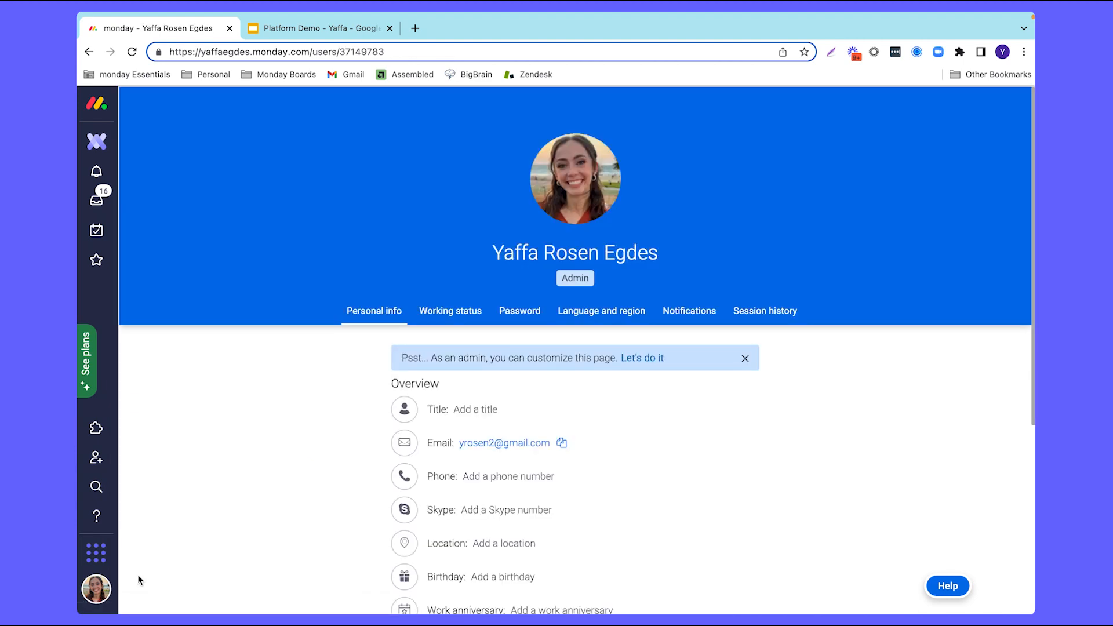
left_click(96, 589)
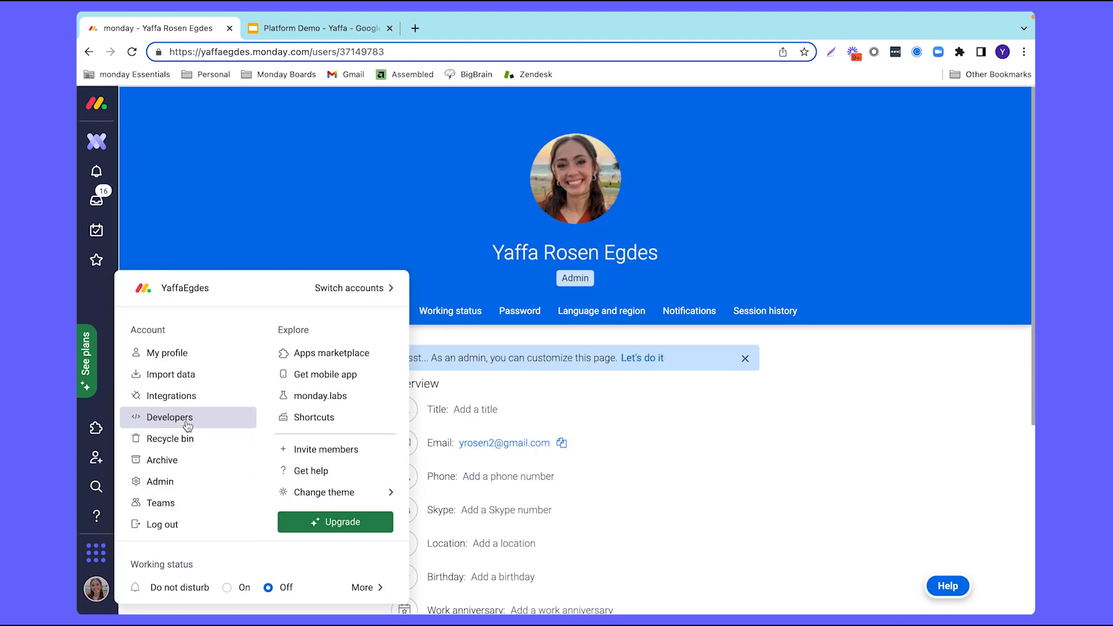
left_click(393, 185)
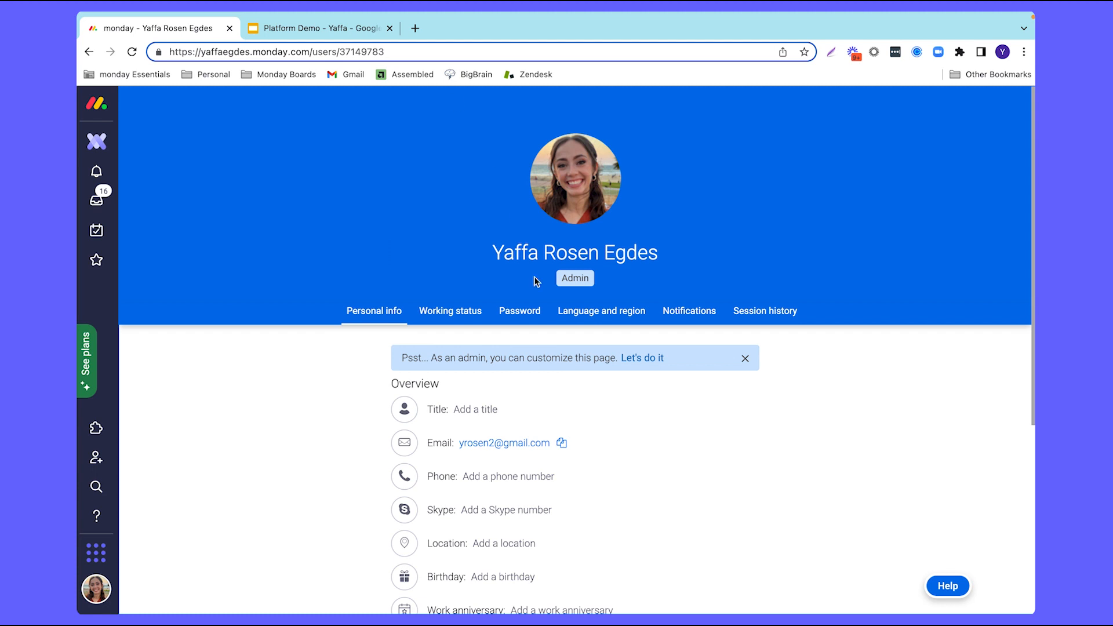
- Search Support & Learn for "automations" and look through the suggestions and the other ways to get help
left_click(98, 515)
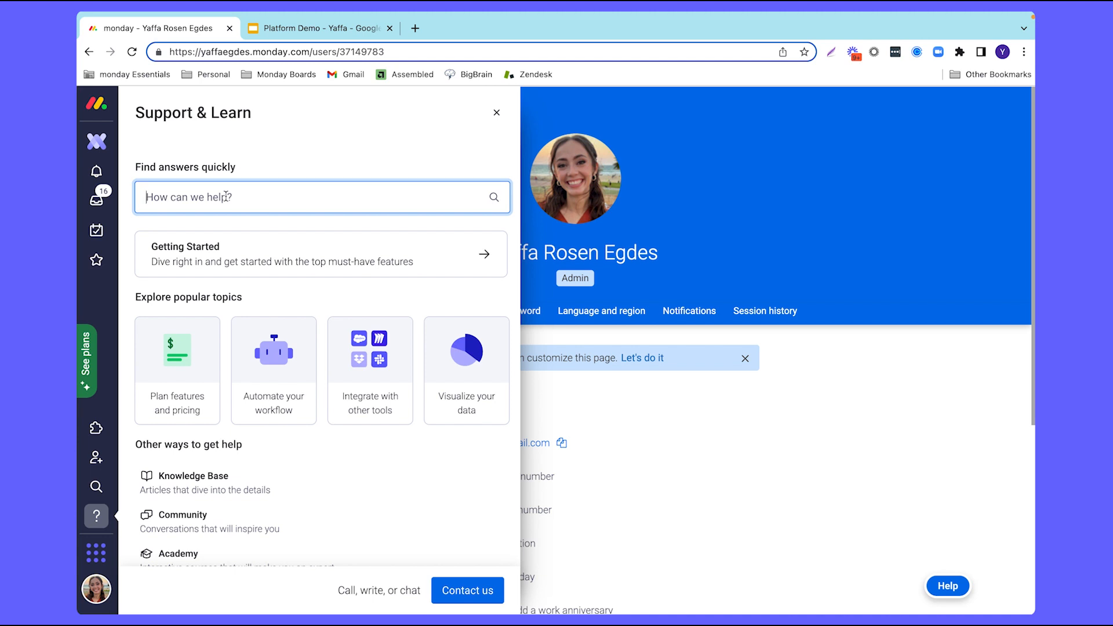
type("automations")
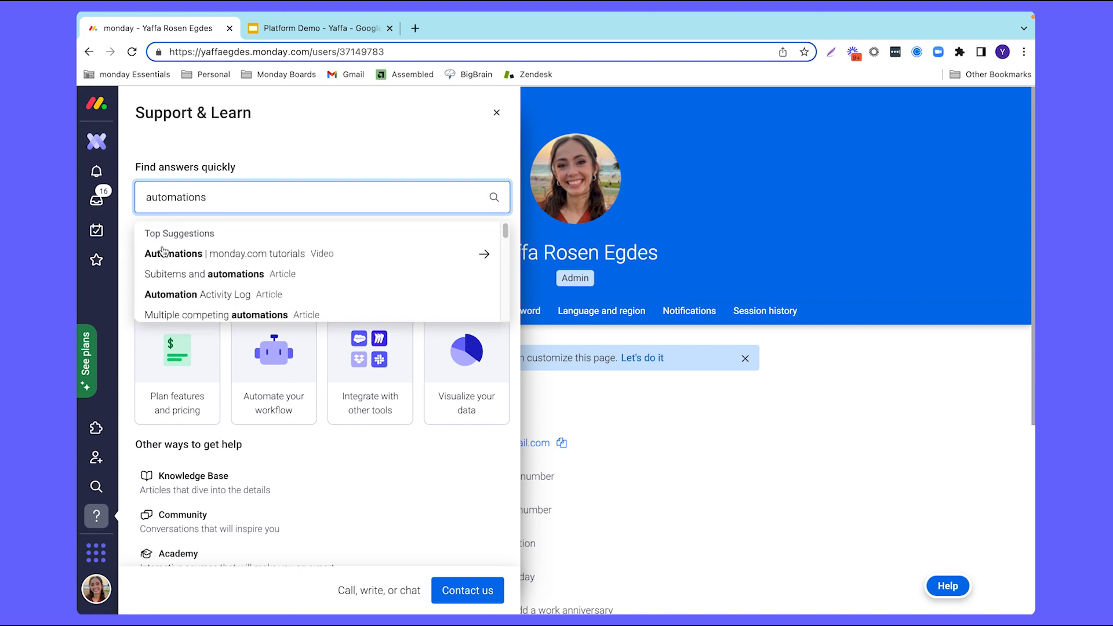
scroll(210, 282, "down", 5)
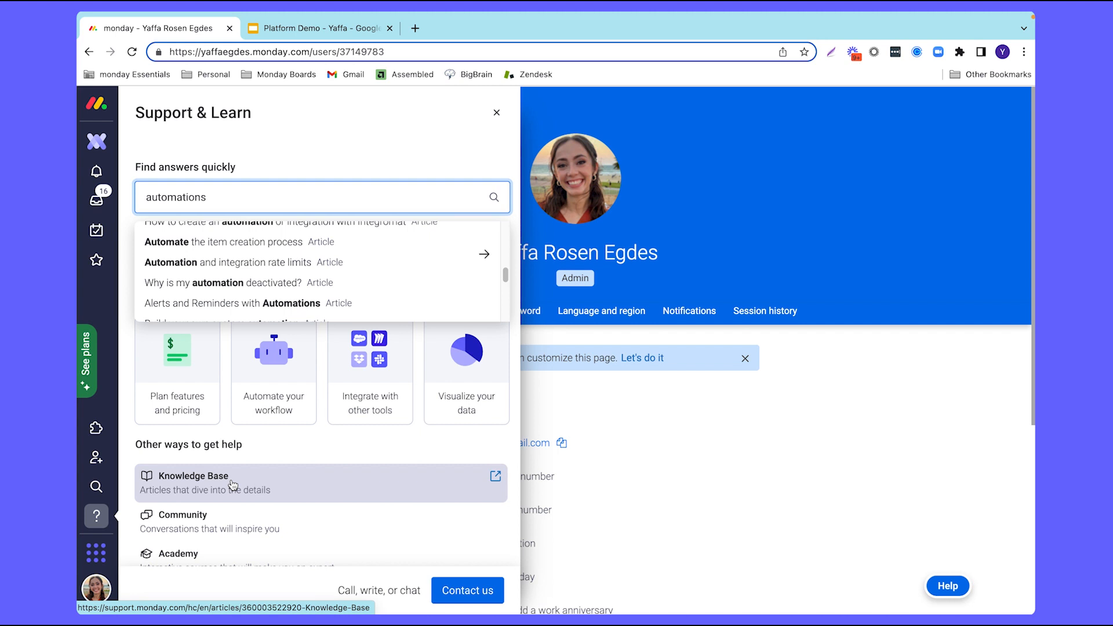
scroll(231, 487, "down", 3)
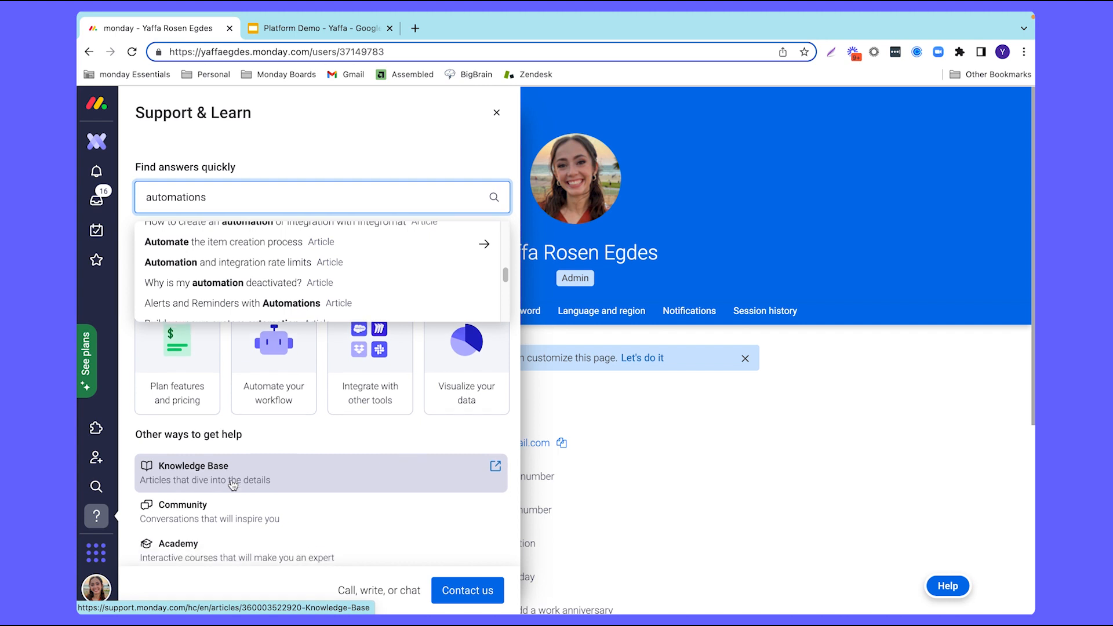